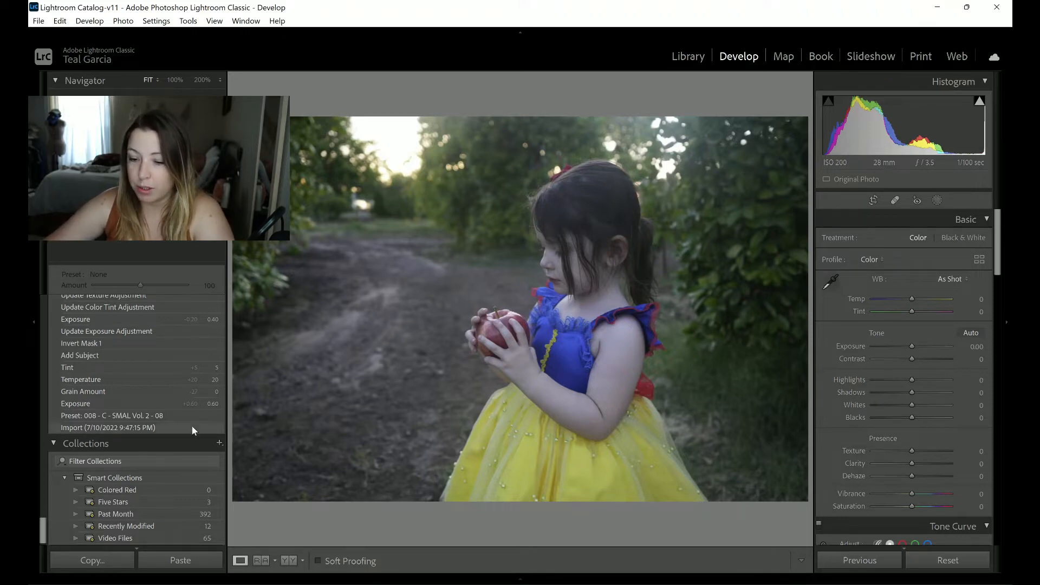
Step: Apply the preset 008 - C - SMAL Vol. 2 - 08 from the SMAL Presets group to the photo
{"action": "scroll", "coordinate": [193, 431], "scroll_direction": "up", "scroll_amount": 10}
{"action": "scroll", "coordinate": [192, 431], "scroll_direction": "up", "scroll_amount": 15}
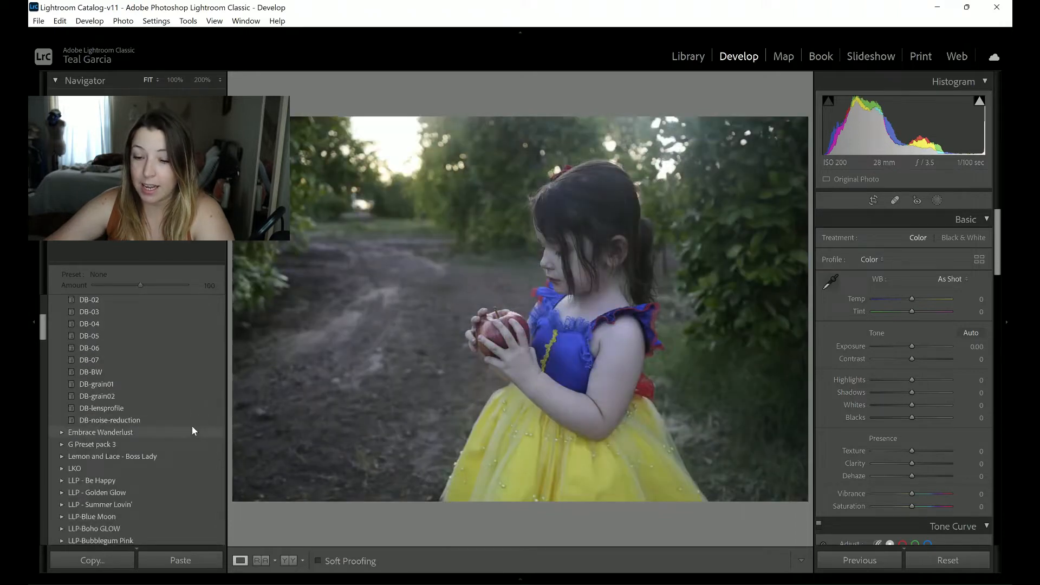
{"action": "scroll", "coordinate": [192, 426], "scroll_direction": "up", "scroll_amount": 5}
{"action": "left_click", "coordinate": [61, 402]}
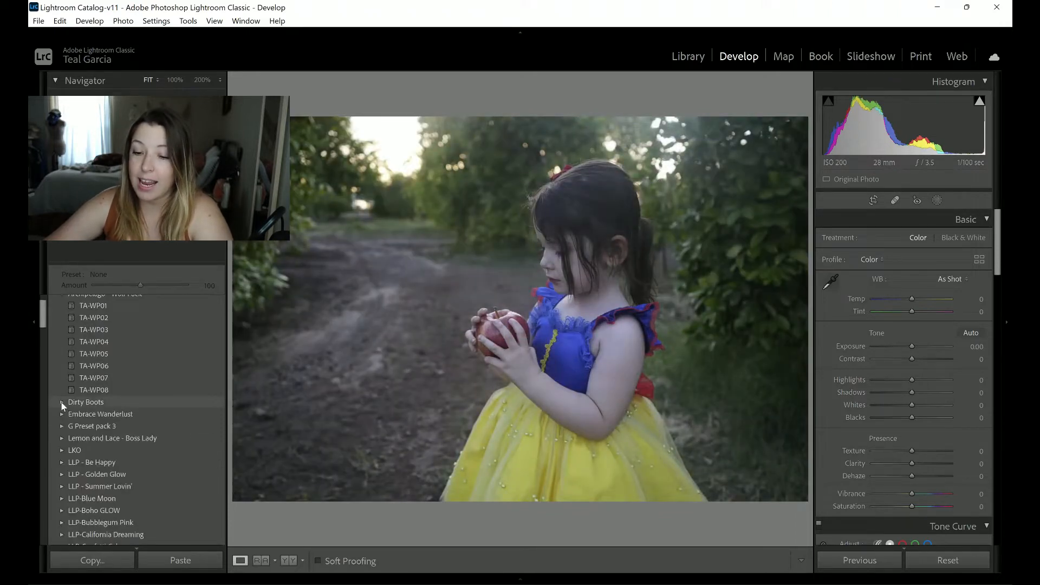
{"action": "scroll", "coordinate": [61, 401], "scroll_direction": "up", "scroll_amount": 1}
{"action": "left_click", "coordinate": [62, 343]}
{"action": "scroll", "coordinate": [61, 342], "scroll_direction": "down", "scroll_amount": 15}
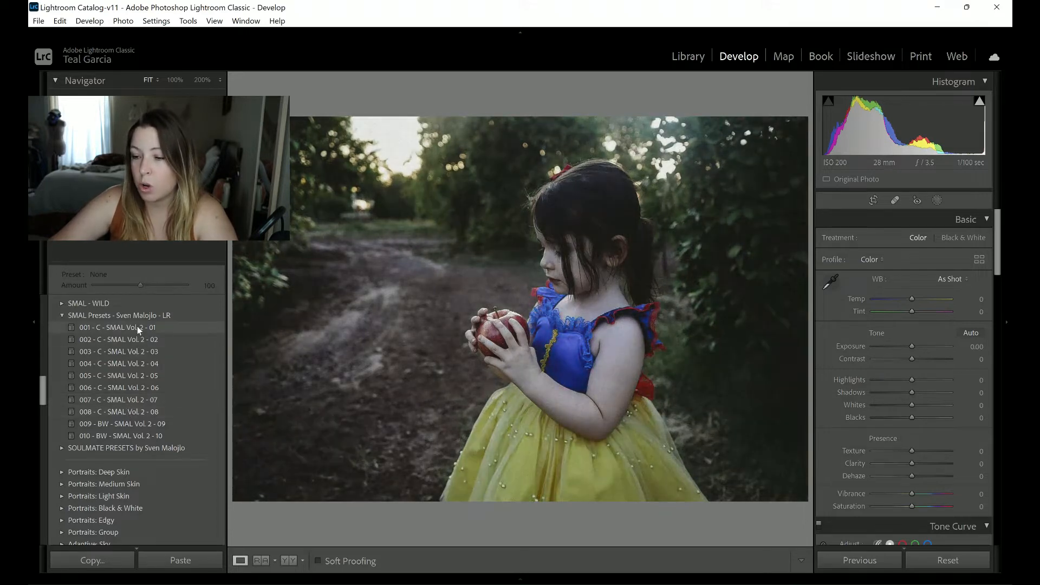
{"action": "left_click", "coordinate": [139, 414]}
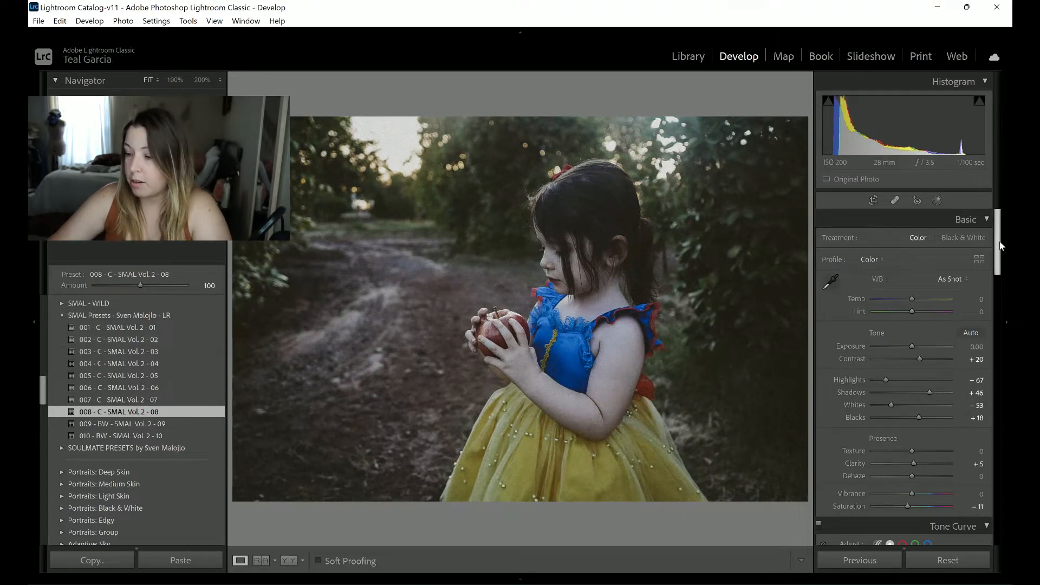
Step: Remove the preset's grain by resetting the grain amount to 0
{"action": "left_click_drag", "start_coordinate": [999, 249], "coordinate": [1000, 545]}
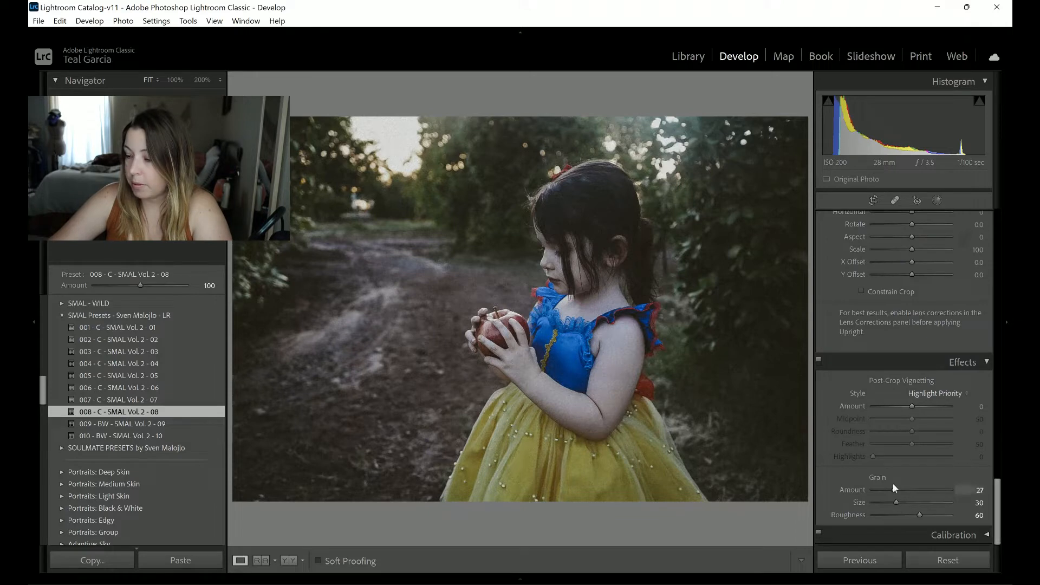
{"action": "double_click", "coordinate": [843, 491]}
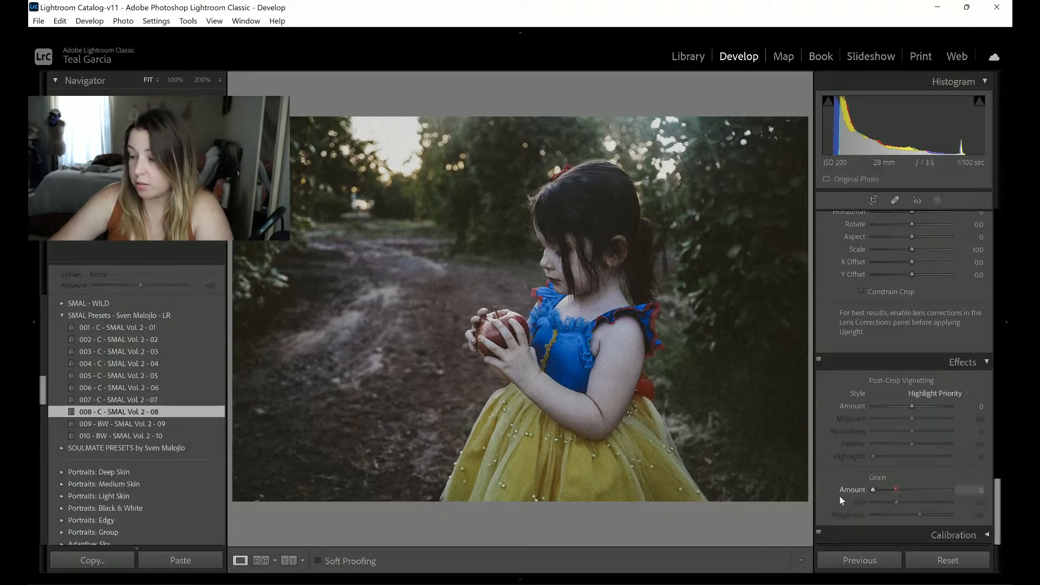
Step: Warm the photo's white balance with temperature +20 and tint +10
{"action": "left_click_drag", "start_coordinate": [1000, 509], "coordinate": [1001, 219]}
{"action": "scroll", "coordinate": [914, 305], "scroll_direction": "up", "scroll_amount": 3}
{"action": "scroll", "coordinate": [914, 304], "scroll_direction": "up", "scroll_amount": 1}
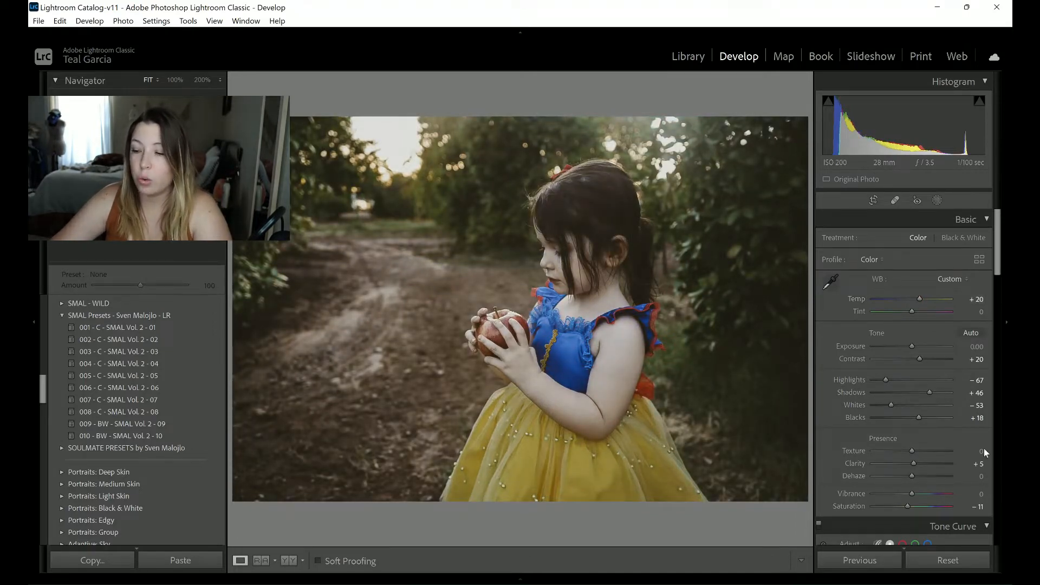
{"action": "scroll", "coordinate": [915, 311], "scroll_direction": "up", "scroll_amount": 1}
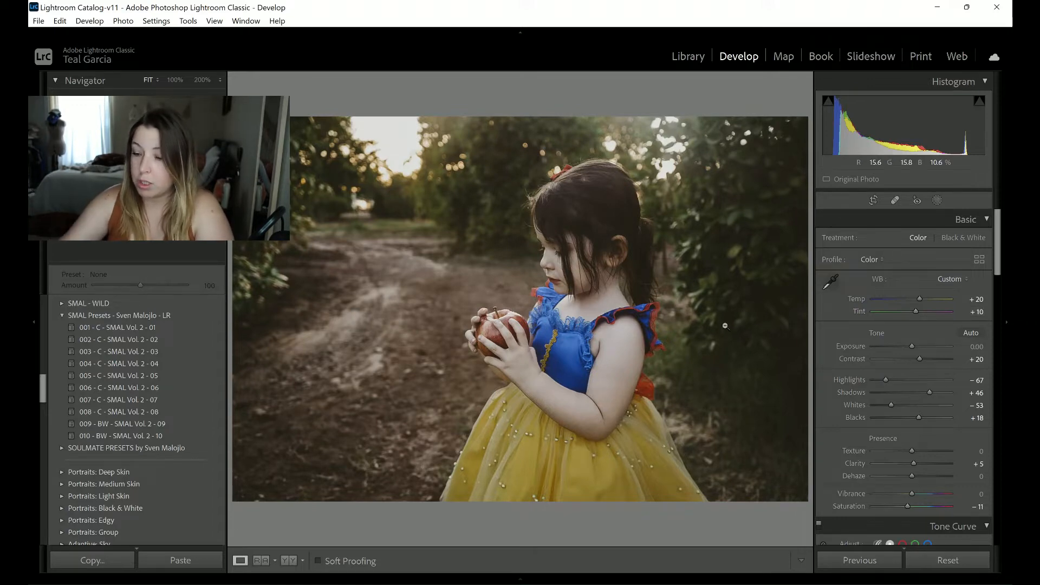
Step: Raise the overall exposure of the photo to +0.50
{"action": "key", "text": "equal"}
{"action": "key", "text": "equal"}
{"action": "key", "text": "equal"}
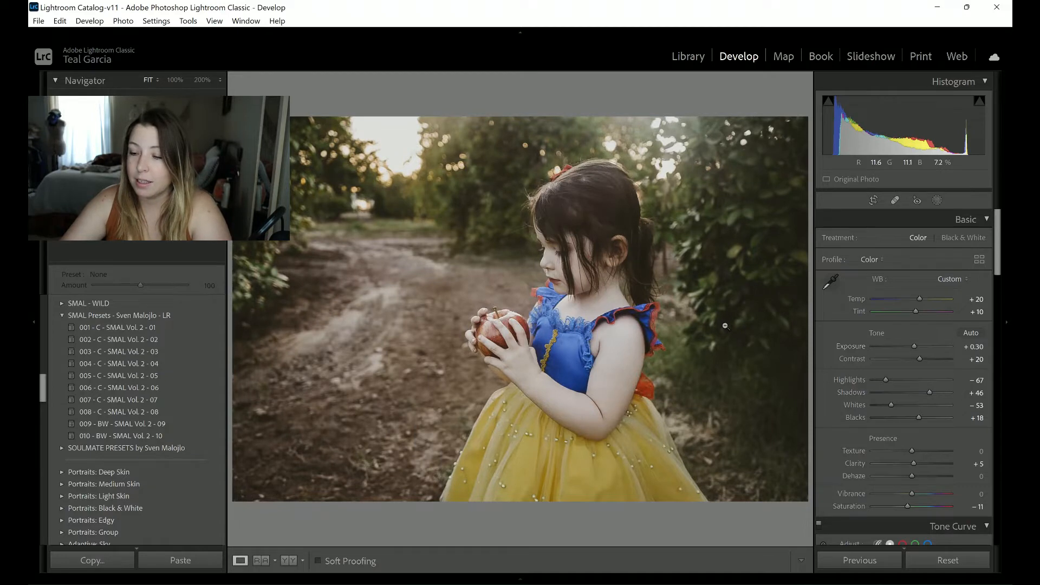
{"action": "key", "text": "equal"}
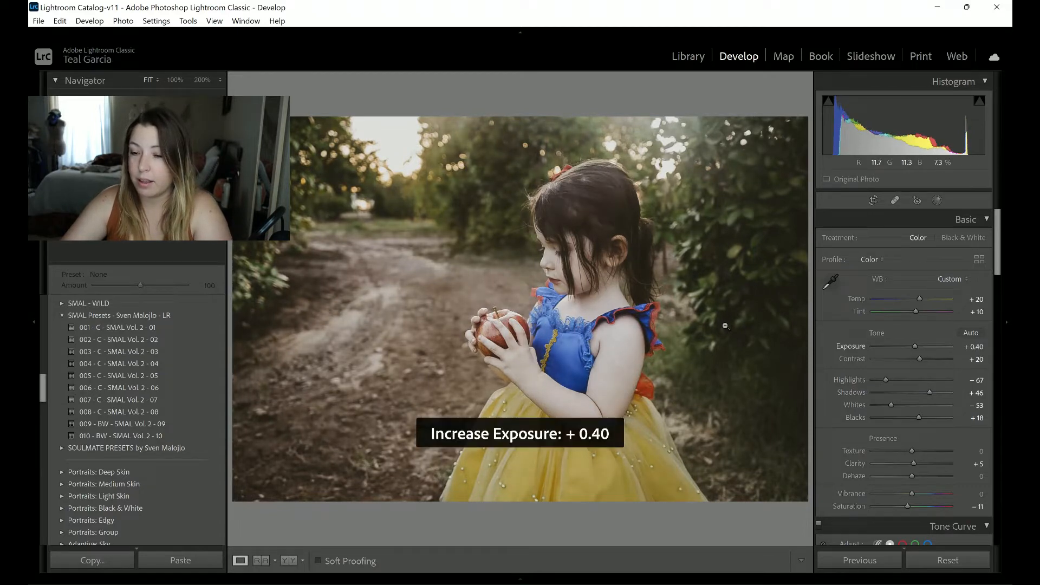
{"action": "key", "text": "equal"}
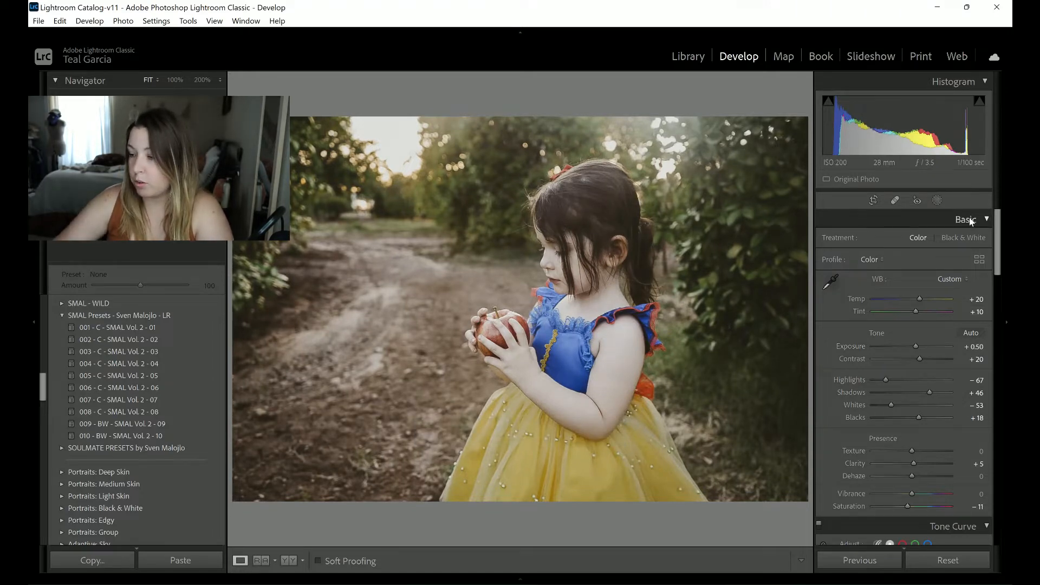
Step: Create a Select Subject mask of the girl and invert it so it covers the background
{"action": "left_click", "coordinate": [939, 202]}
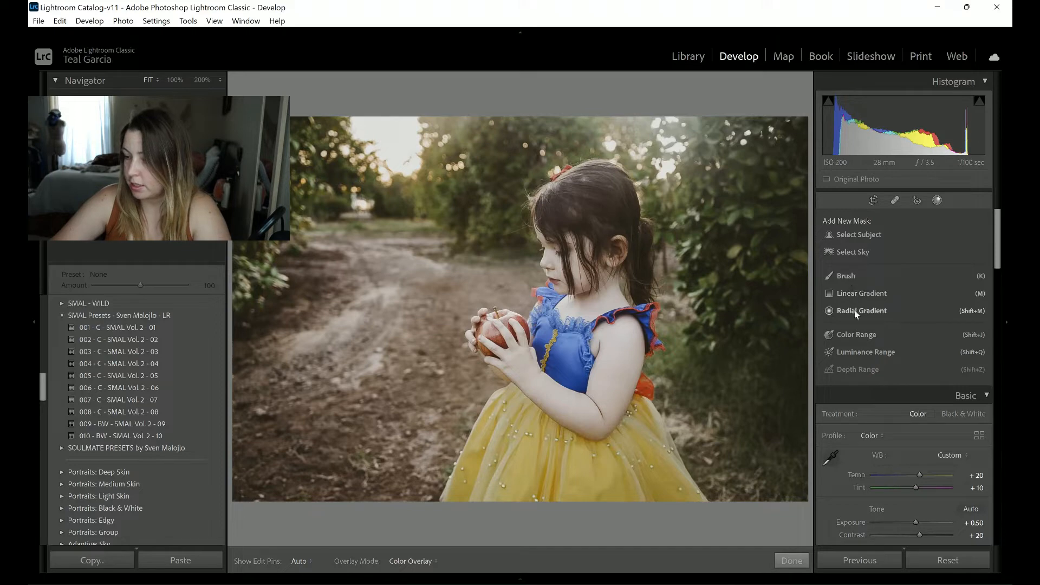
{"action": "left_click", "coordinate": [850, 235]}
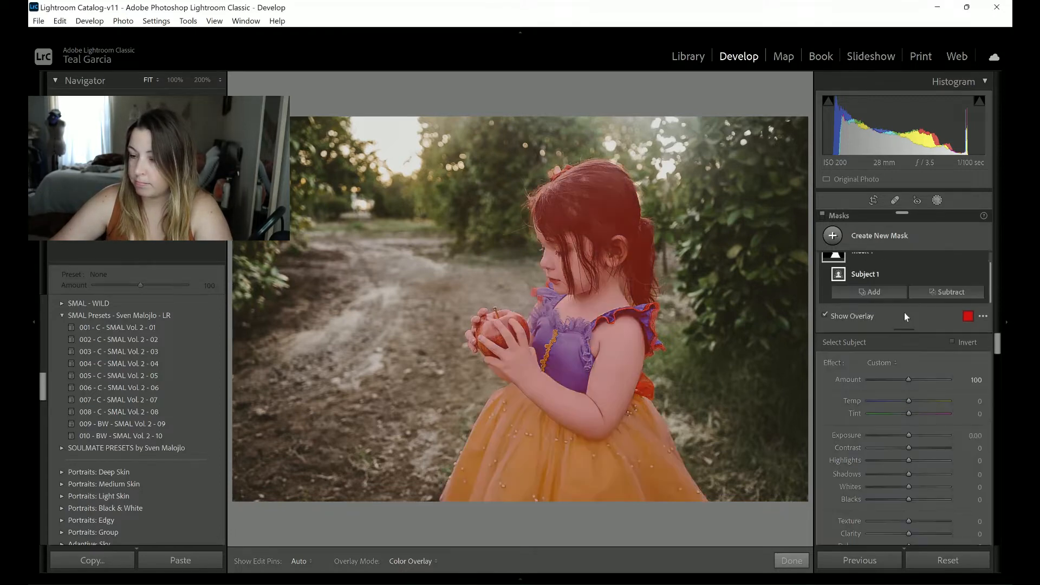
{"action": "mouse_move", "coordinate": [932, 274]}
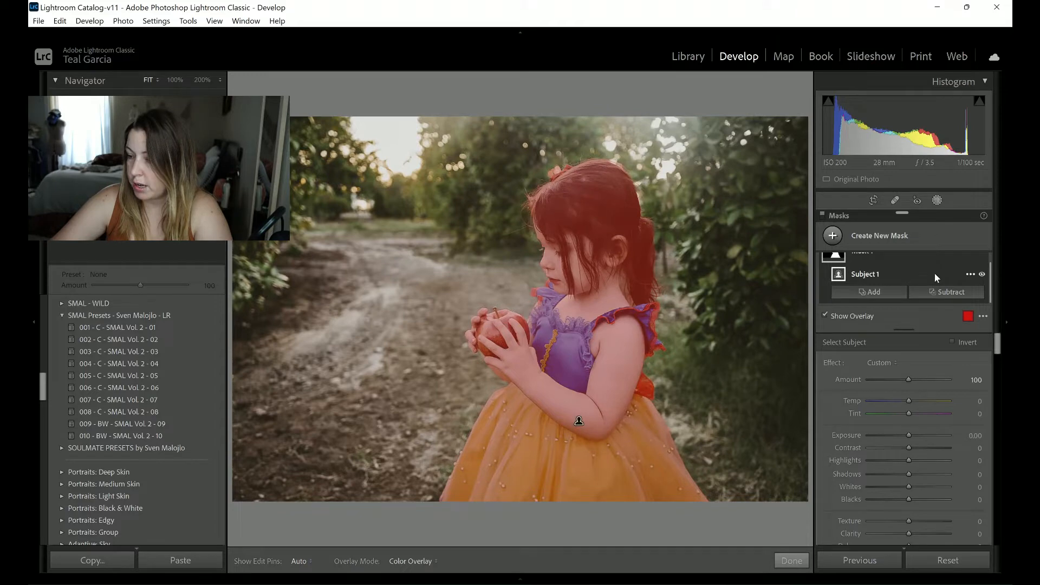
{"action": "scroll", "coordinate": [935, 273], "scroll_direction": "up", "scroll_amount": 1}
{"action": "left_click", "coordinate": [972, 265]}
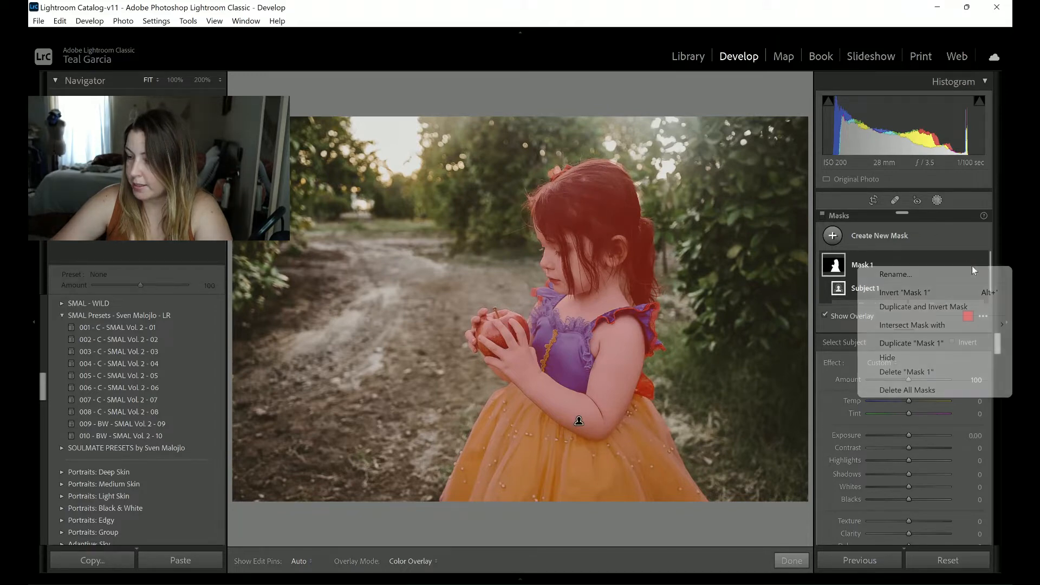
{"action": "left_click", "coordinate": [909, 293]}
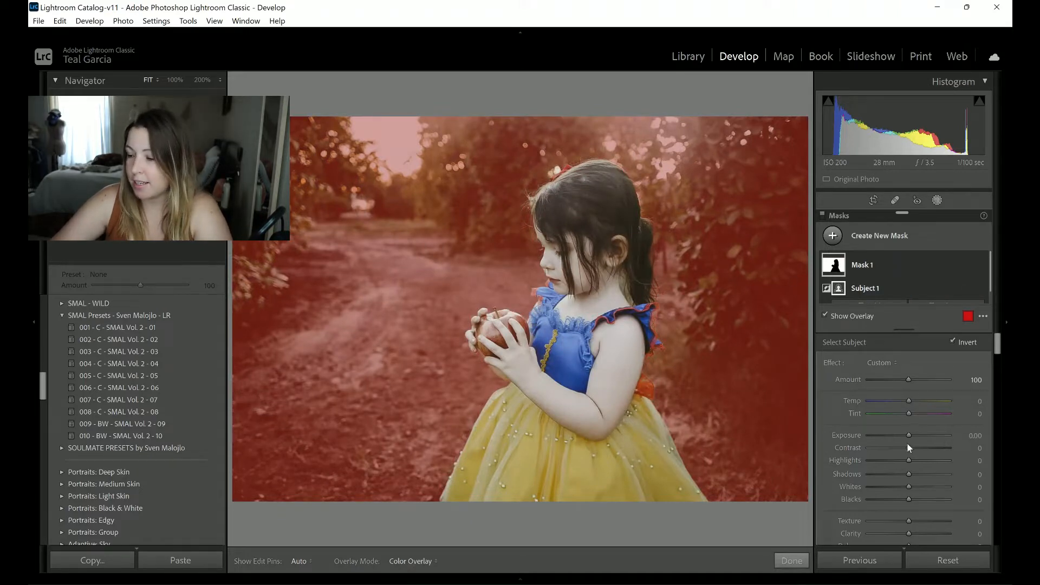
Step: Hide the mask overlay and set the background mask's exposure to -0.18 and temperature to 21
{"action": "key", "text": "o"}
{"action": "left_click_drag", "start_coordinate": [909, 436], "coordinate": [908, 436]}
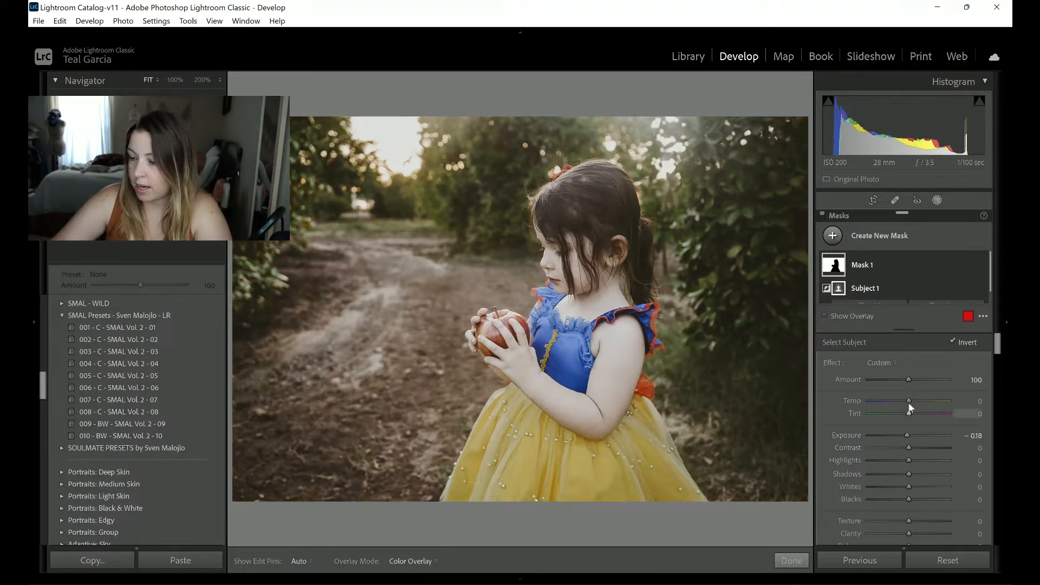
{"action": "left_click_drag", "start_coordinate": [910, 401], "coordinate": [918, 402]}
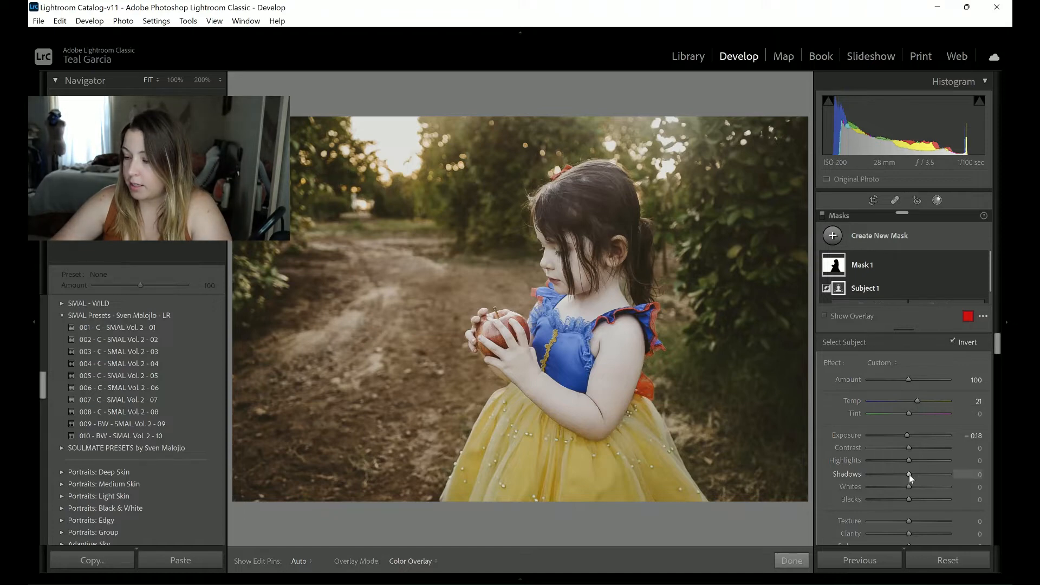
Step: Soften the background mask with texture -43 and clarity -28, and finish masking
{"action": "scroll", "coordinate": [906, 451], "scroll_direction": "down", "scroll_amount": 2}
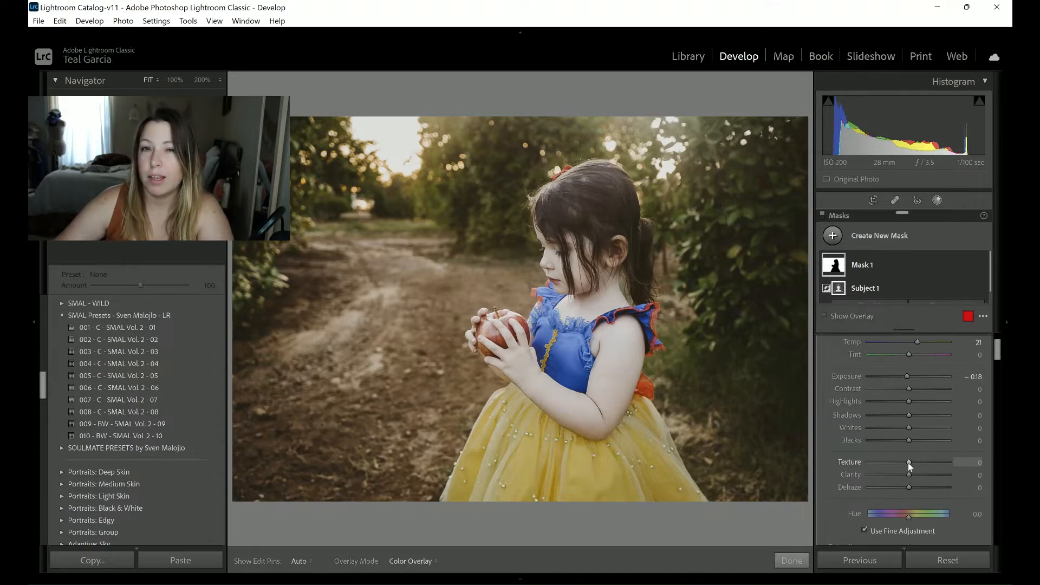
{"action": "left_click_drag", "start_coordinate": [908, 463], "coordinate": [893, 463]}
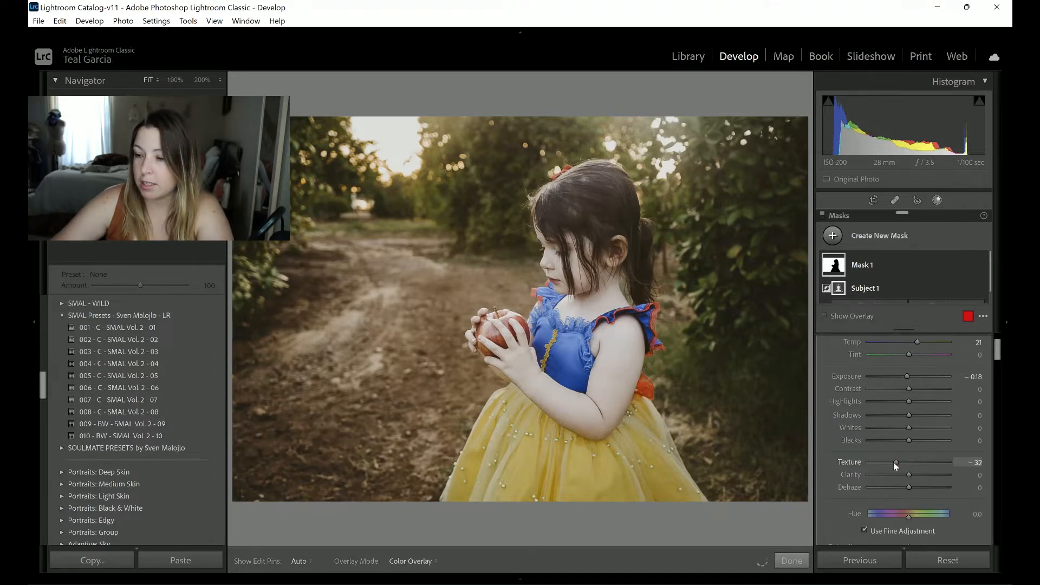
{"action": "left_click_drag", "start_coordinate": [910, 475], "coordinate": [899, 476]}
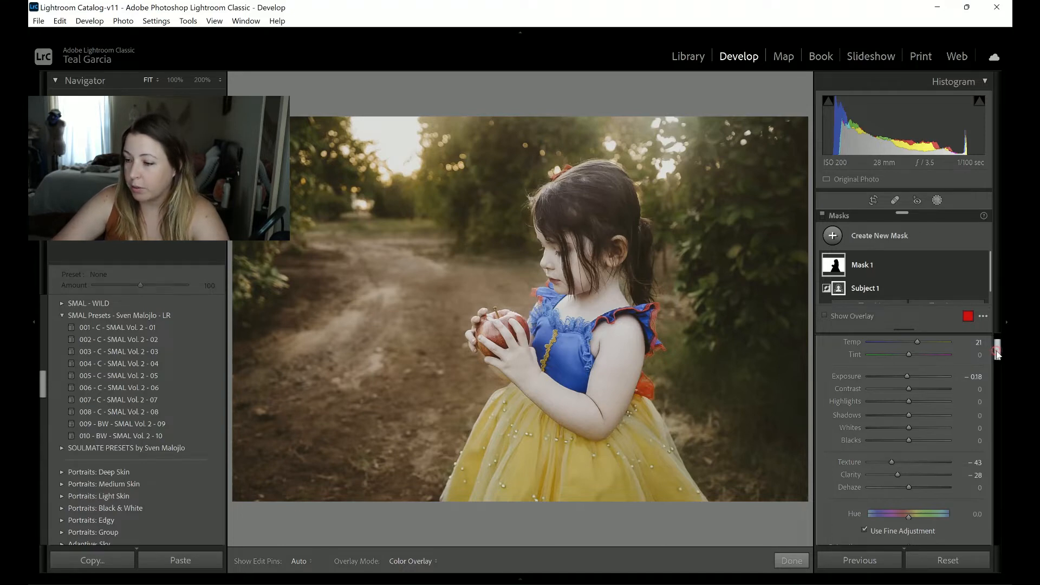
{"action": "left_click_drag", "start_coordinate": [998, 353], "coordinate": [997, 348]}
{"action": "left_click", "coordinate": [787, 561]}
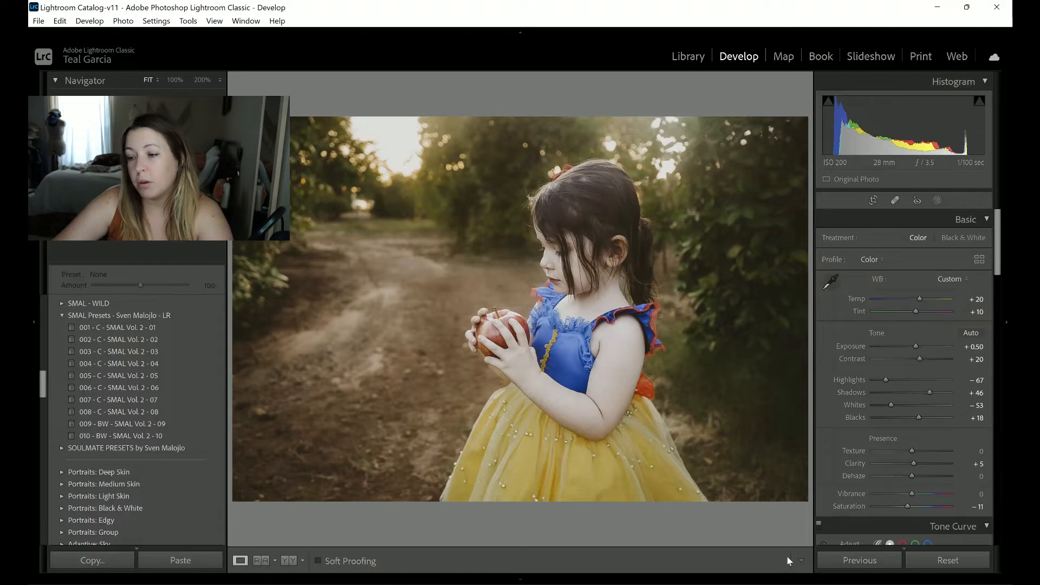
Step: Add a second mask that selects the girl as the subject
{"action": "left_click", "coordinate": [938, 200]}
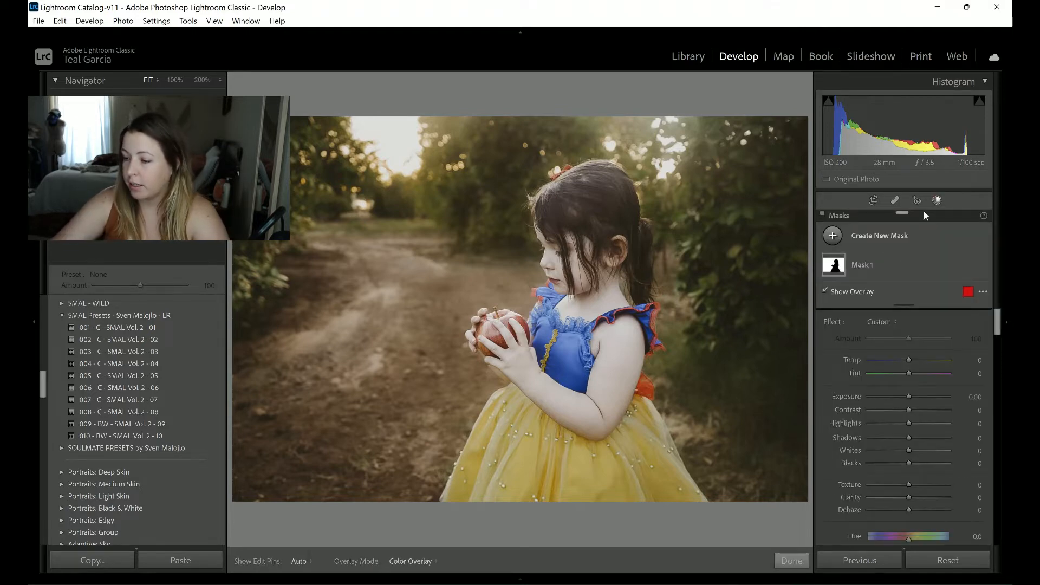
{"action": "left_click", "coordinate": [835, 237]}
{"action": "left_click", "coordinate": [858, 264]}
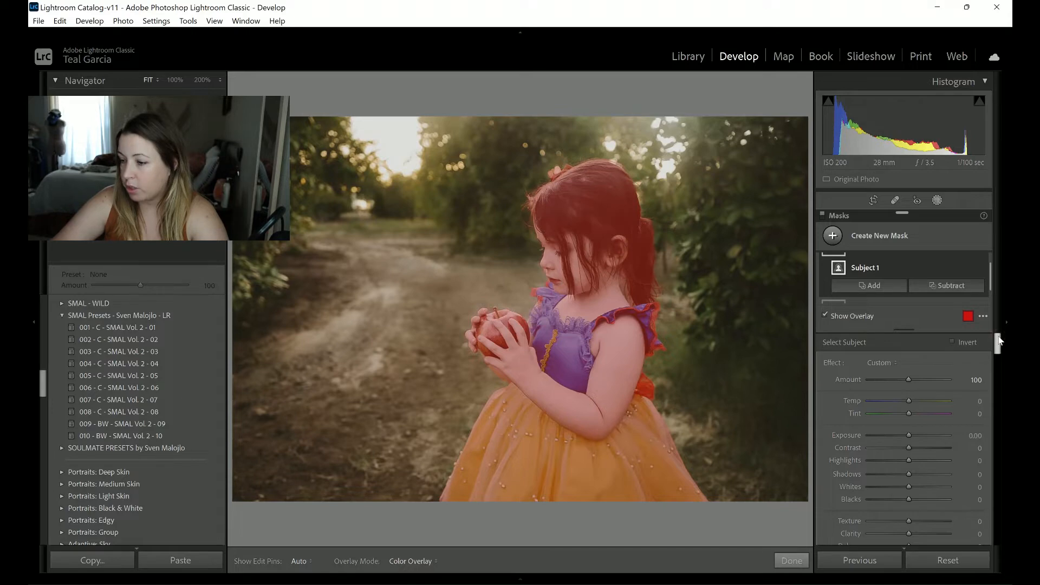
Step: Hide the overlay, set the subject mask's shadows to -29 and saturation to 3, and finish masking
{"action": "left_click_drag", "start_coordinate": [1000, 351], "coordinate": [1000, 363]}
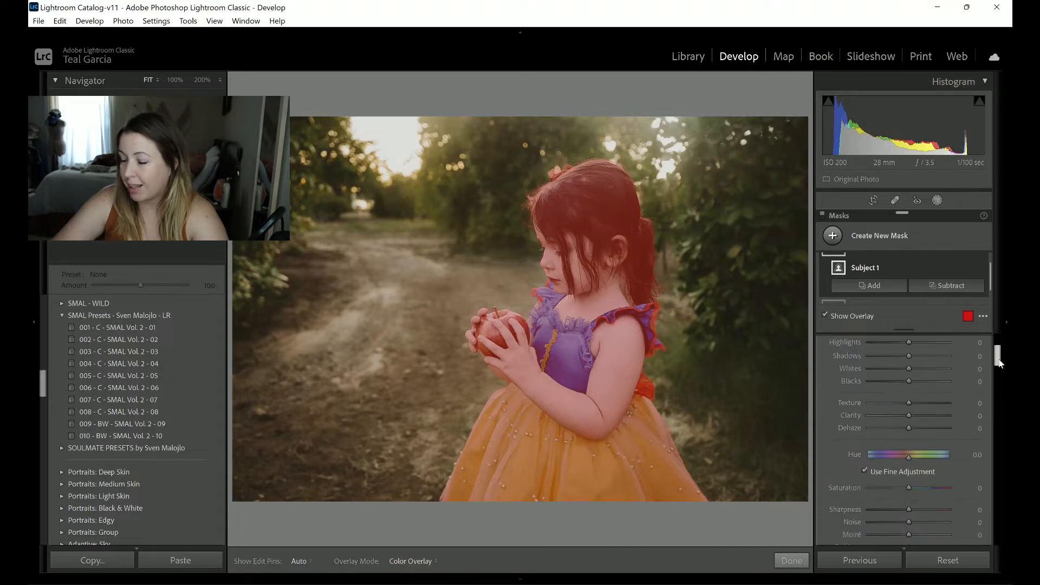
{"action": "key", "text": "o"}
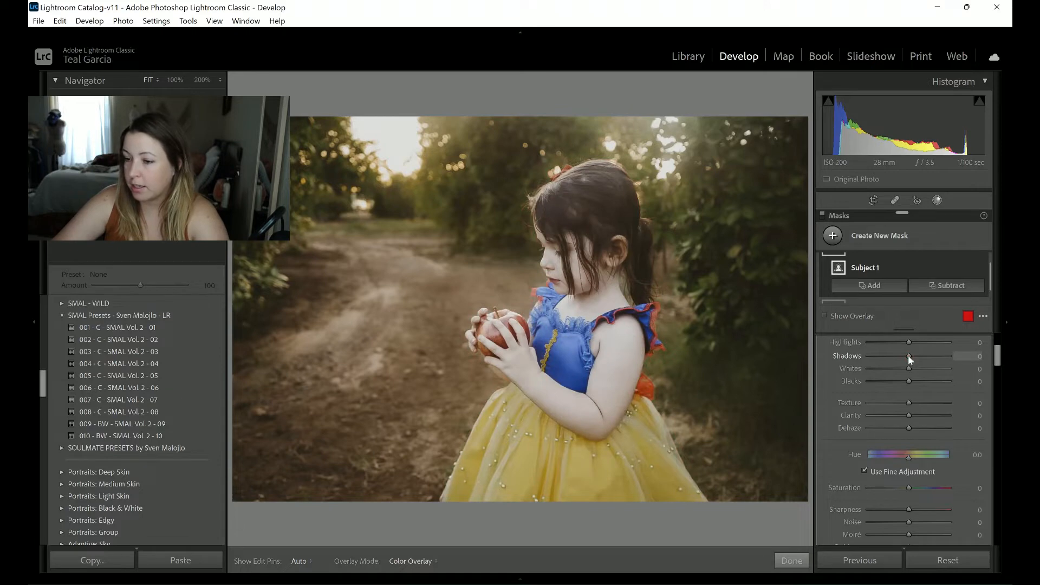
{"action": "left_click_drag", "start_coordinate": [909, 355], "coordinate": [902, 356]}
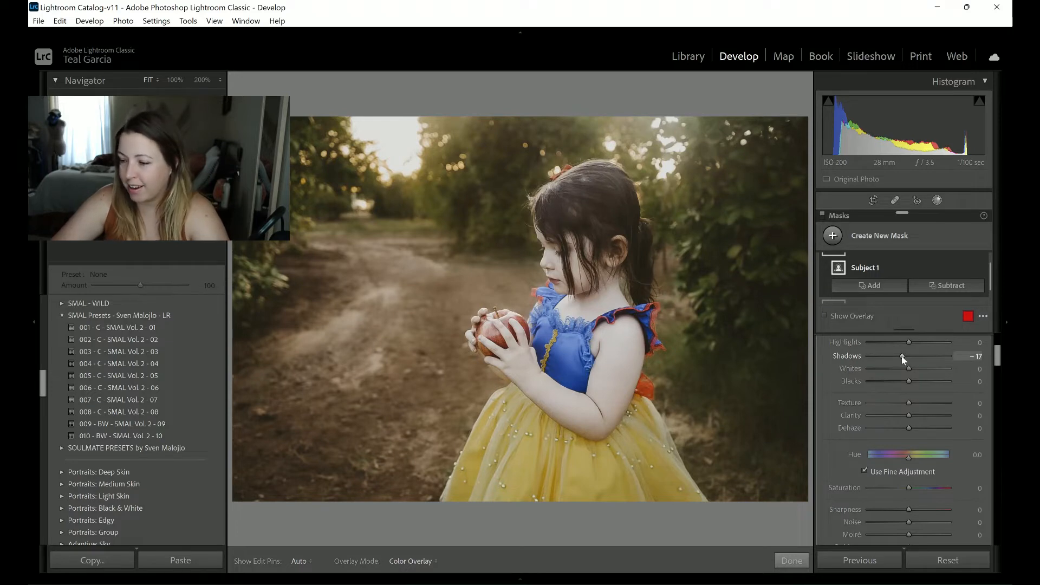
{"action": "left_click", "coordinate": [902, 356]}
{"action": "mouse_move", "coordinate": [902, 356]}
{"action": "left_mouse_down"}
{"action": "mouse_move", "coordinate": [888, 356]}
{"action": "mouse_move", "coordinate": [900, 356]}
{"action": "left_mouse_up"}
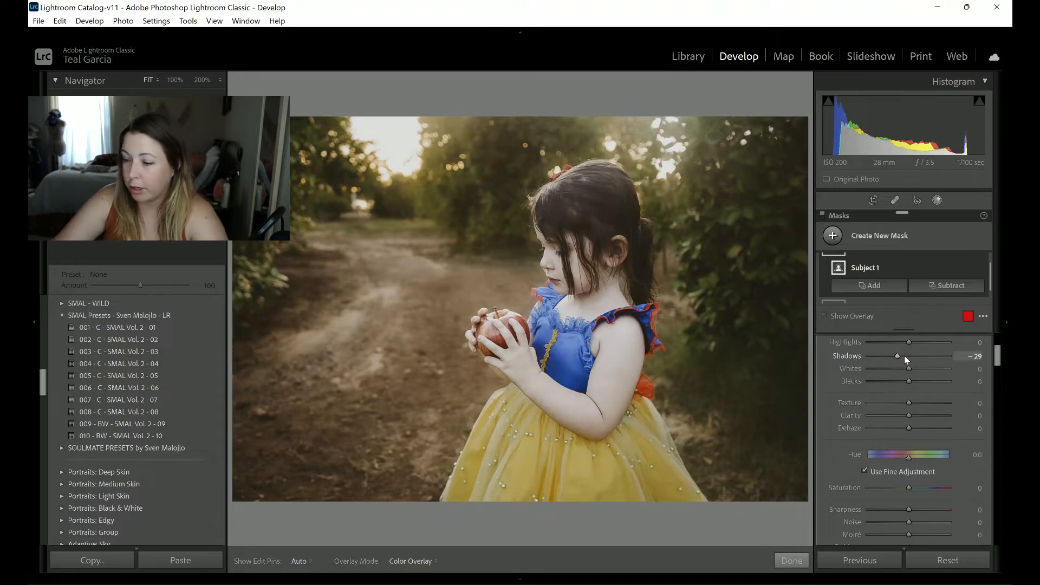
{"action": "left_click_drag", "start_coordinate": [999, 361], "coordinate": [999, 367]}
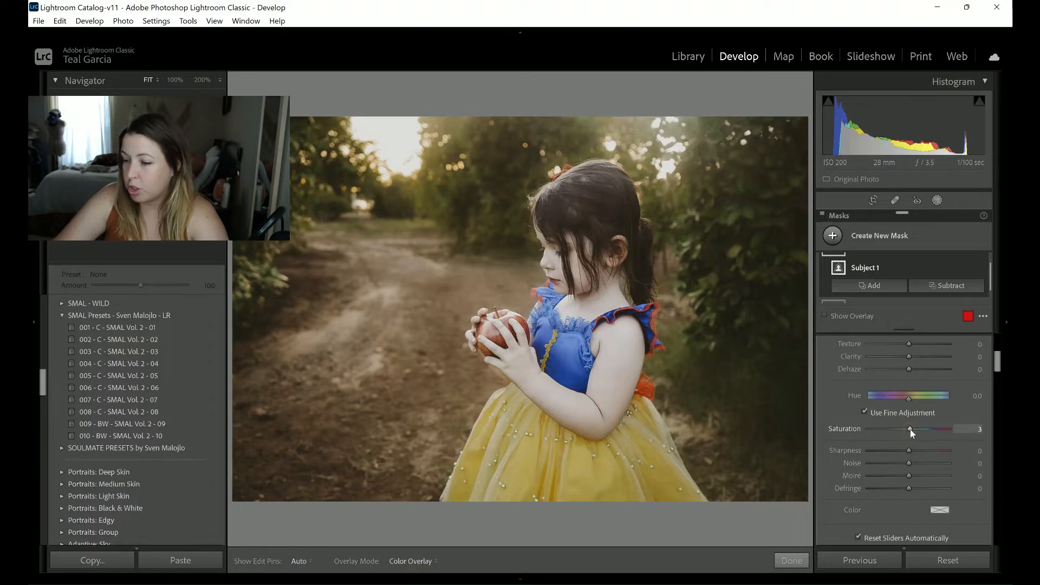
{"action": "left_click", "coordinate": [791, 561]}
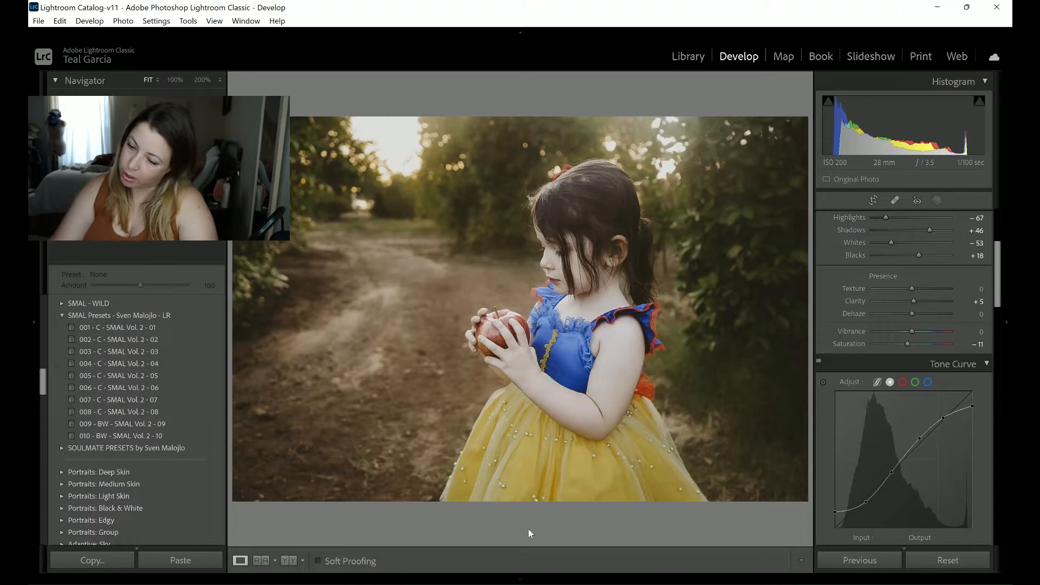
Step: Use the targeted HSL saturation adjustment on the dress to set yellow to -27, orange to -41, blue to -3 and purple to -41
{"action": "left_click", "coordinate": [550, 447]}
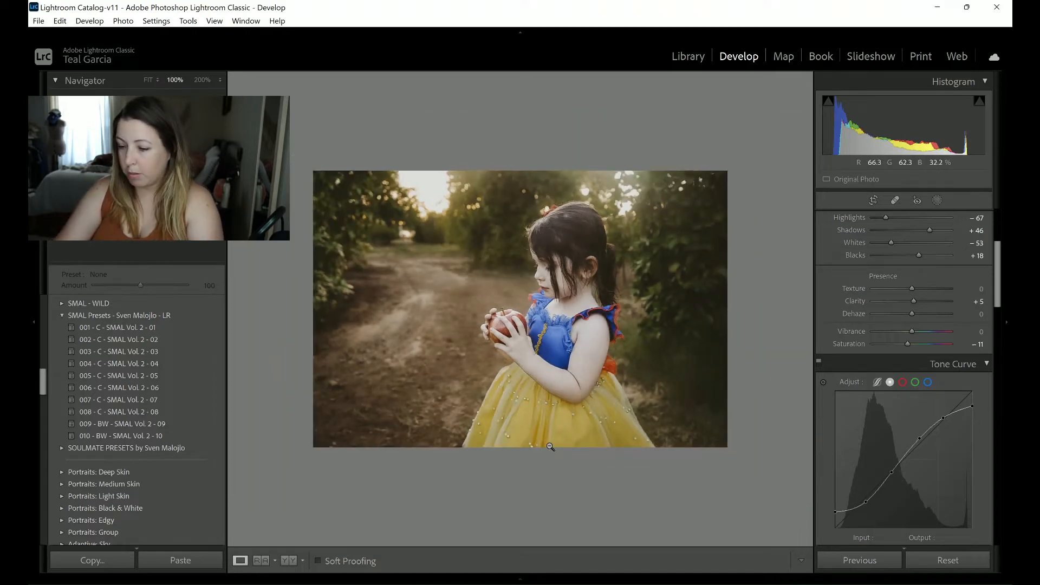
{"action": "left_click", "coordinate": [550, 446]}
{"action": "left_click", "coordinate": [550, 447]}
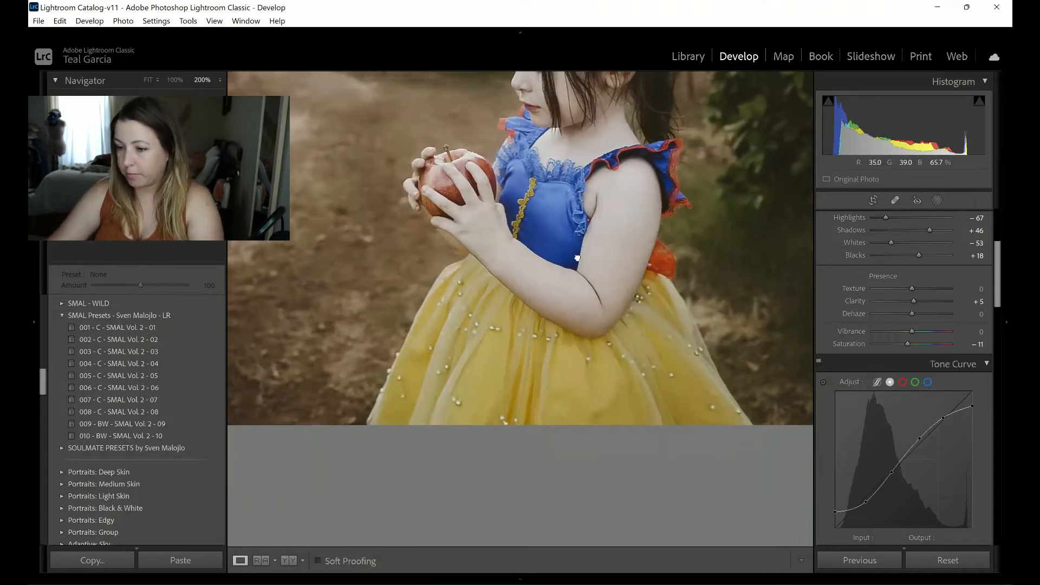
{"action": "left_click_drag", "start_coordinate": [997, 298], "coordinate": [1003, 364]}
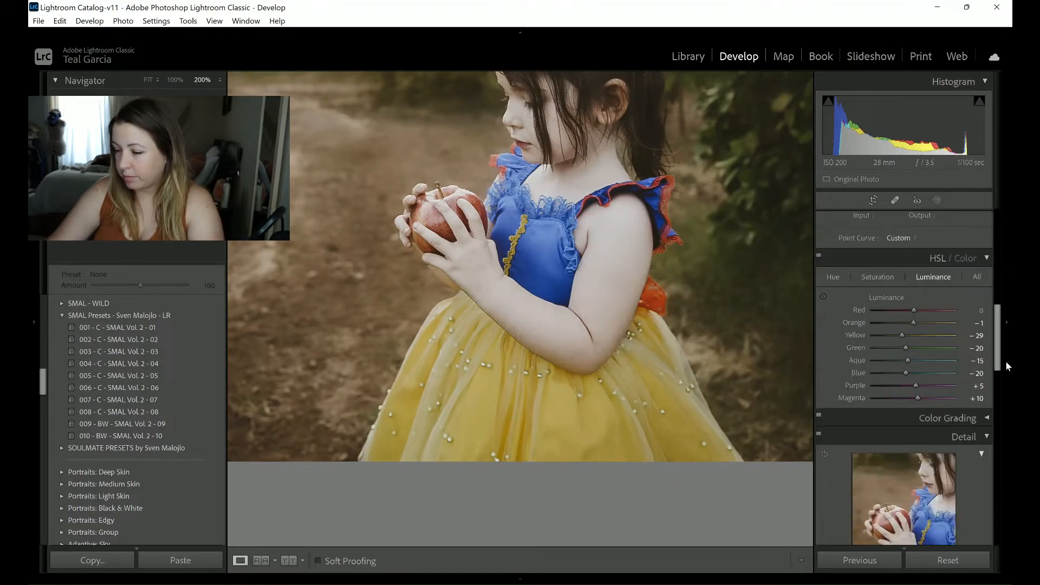
{"action": "left_click", "coordinate": [870, 276]}
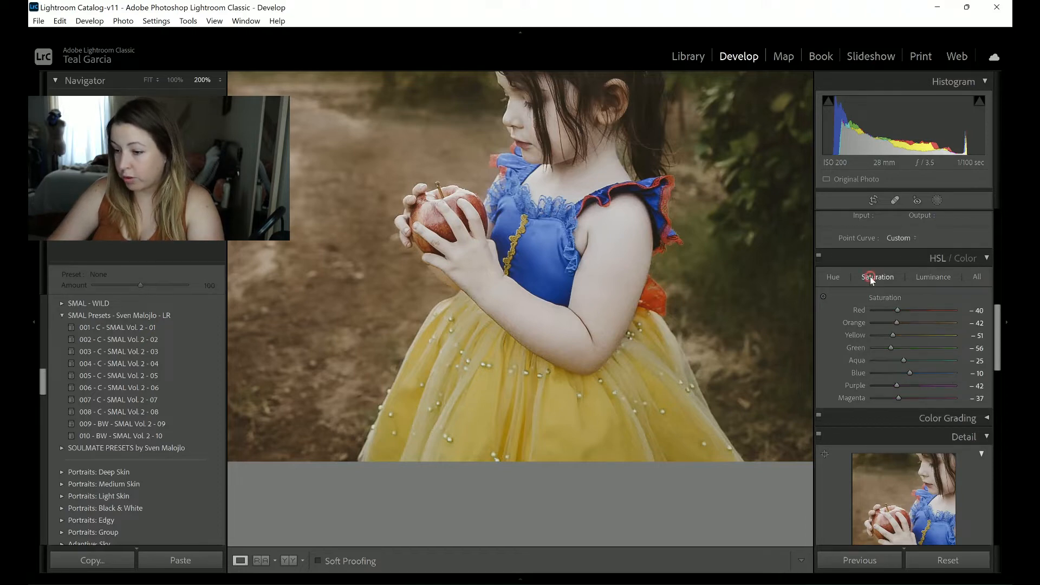
{"action": "left_click", "coordinate": [824, 297]}
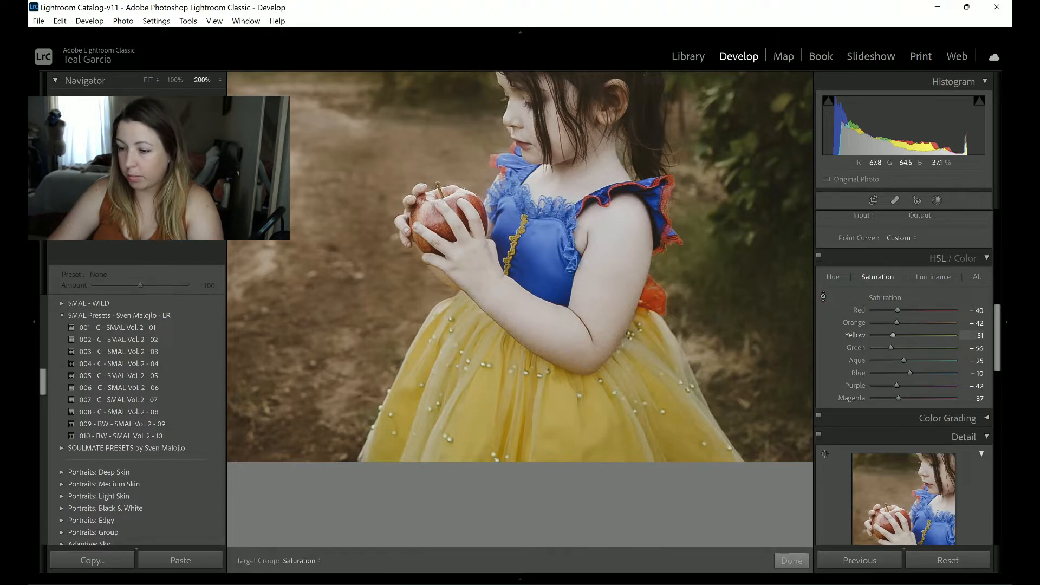
{"action": "left_click_drag", "start_coordinate": [548, 407], "coordinate": [548, 394]}
{"action": "left_click_drag", "start_coordinate": [596, 436], "coordinate": [595, 428]}
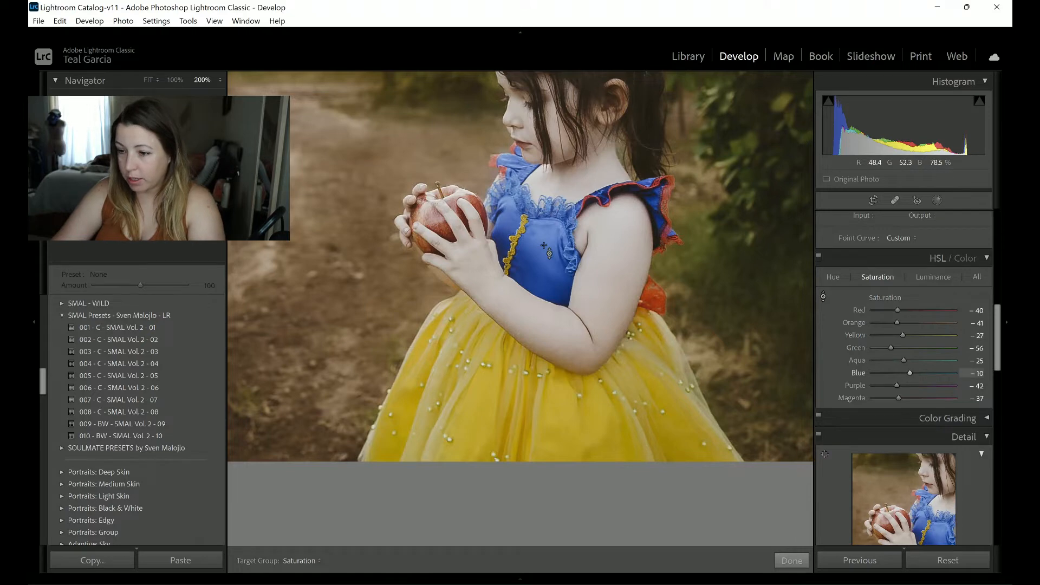
{"action": "left_click_drag", "start_coordinate": [544, 244], "coordinate": [544, 239]}
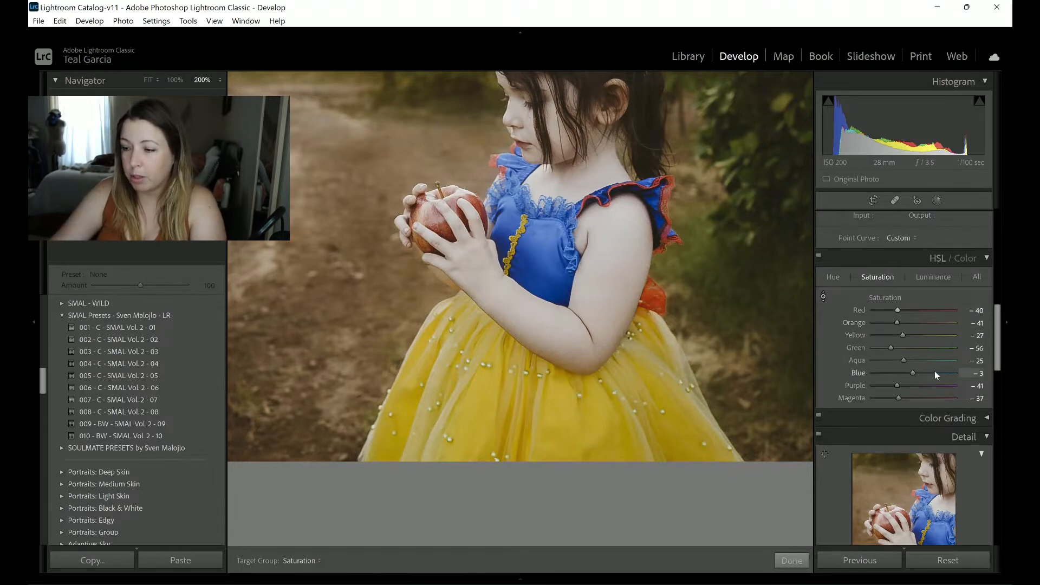
Step: Finish the HSL adjustment and create a new brush mask
{"action": "left_click_drag", "start_coordinate": [1001, 334], "coordinate": [1008, 226]}
{"action": "left_click", "coordinate": [938, 201]}
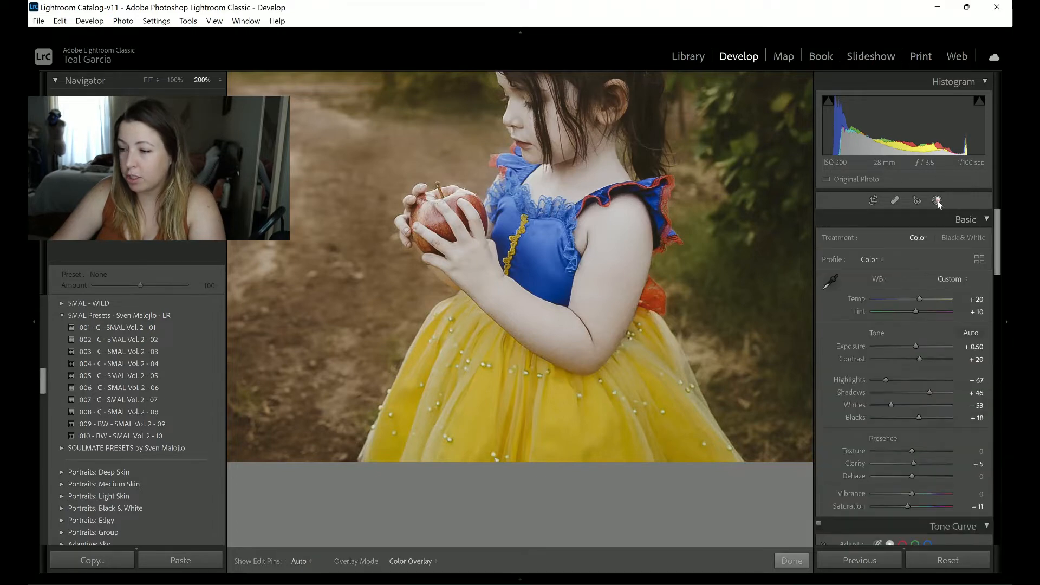
{"action": "left_click", "coordinate": [833, 236]}
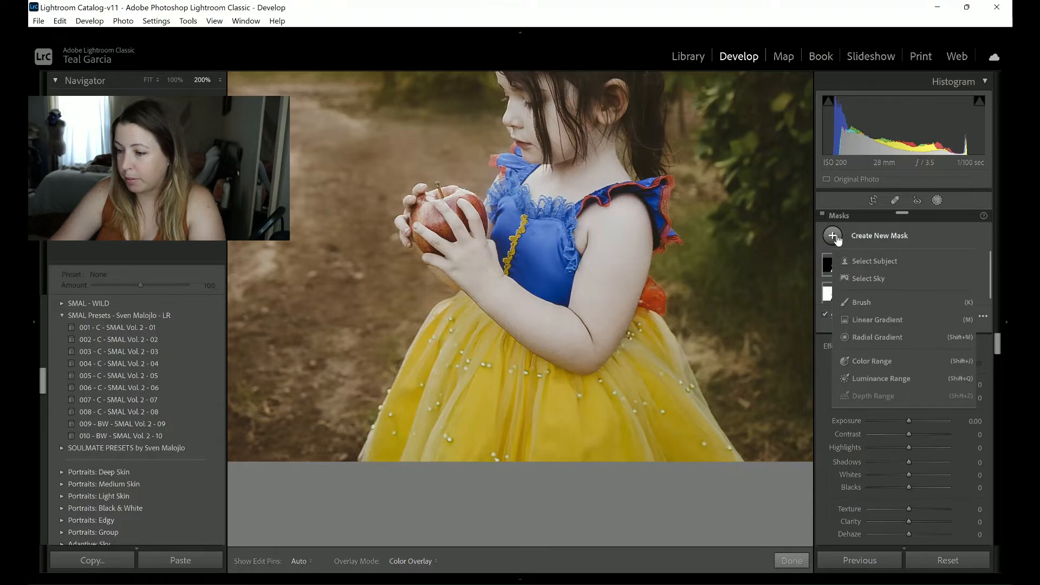
{"action": "left_click", "coordinate": [863, 305]}
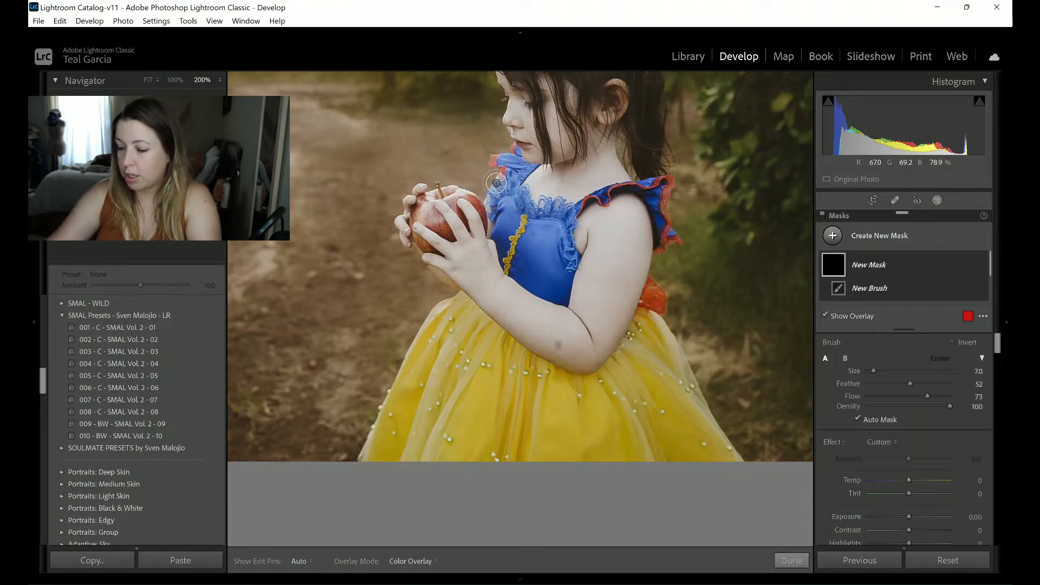
Step: Reduce the brush size to 3.0 and paint the mask over the apple between the girl's fingers
{"action": "key", "text": "ctrl+equal"}
{"action": "key", "text": "ctrl+equal"}
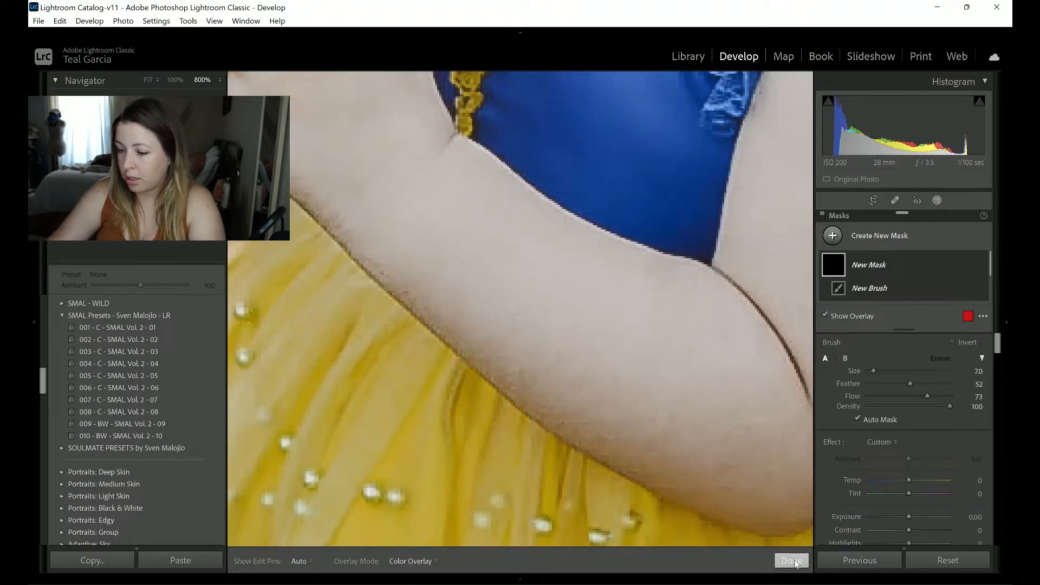
{"action": "key", "text": "ctrl+minus"}
{"action": "key", "text": "ctrl+minus"}
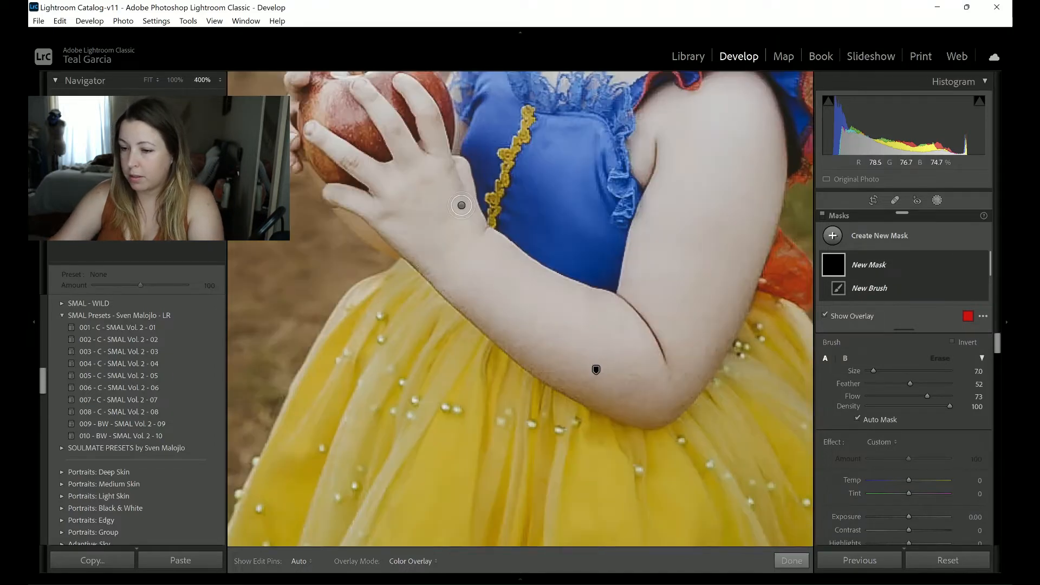
{"action": "key", "text": "bracketleft"}
{"action": "key", "text": "bracketleft"}
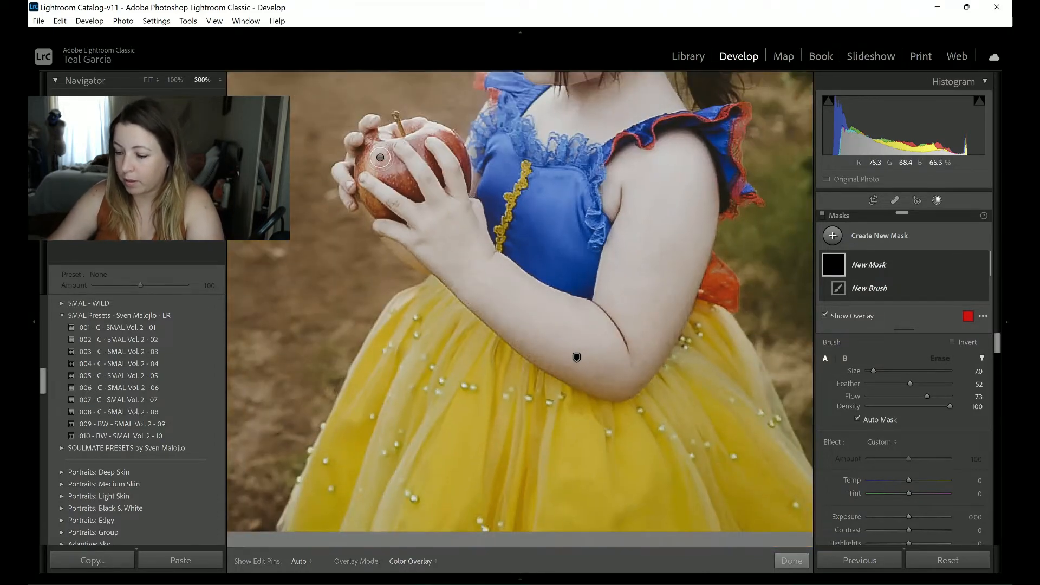
{"action": "key", "text": "bracketleft"}
{"action": "key", "text": "bracketleft"}
{"action": "mouse_move", "coordinate": [381, 158]}
{"action": "left_mouse_down"}
{"action": "mouse_move", "coordinate": [372, 133]}
{"action": "mouse_move", "coordinate": [361, 168]}
{"action": "mouse_move", "coordinate": [377, 162]}
{"action": "mouse_move", "coordinate": [383, 178]}
{"action": "mouse_move", "coordinate": [416, 193]}
{"action": "mouse_move", "coordinate": [376, 139]}
{"action": "mouse_move", "coordinate": [392, 133]}
{"action": "mouse_move", "coordinate": [388, 149]}
{"action": "mouse_move", "coordinate": [407, 137]}
{"action": "mouse_move", "coordinate": [397, 115]}
{"action": "mouse_move", "coordinate": [406, 134]}
{"action": "mouse_move", "coordinate": [414, 124]}
{"action": "mouse_move", "coordinate": [440, 128]}
{"action": "mouse_move", "coordinate": [420, 130]}
{"action": "mouse_move", "coordinate": [422, 146]}
{"action": "mouse_move", "coordinate": [430, 160]}
{"action": "mouse_move", "coordinate": [452, 142]}
{"action": "mouse_move", "coordinate": [469, 182]}
{"action": "mouse_move", "coordinate": [457, 151]}
{"action": "left_mouse_up"}
{"action": "mouse_move", "coordinate": [403, 131]}
{"action": "left_mouse_down"}
{"action": "mouse_move", "coordinate": [390, 152]}
{"action": "mouse_move", "coordinate": [406, 179]}
{"action": "left_mouse_up"}
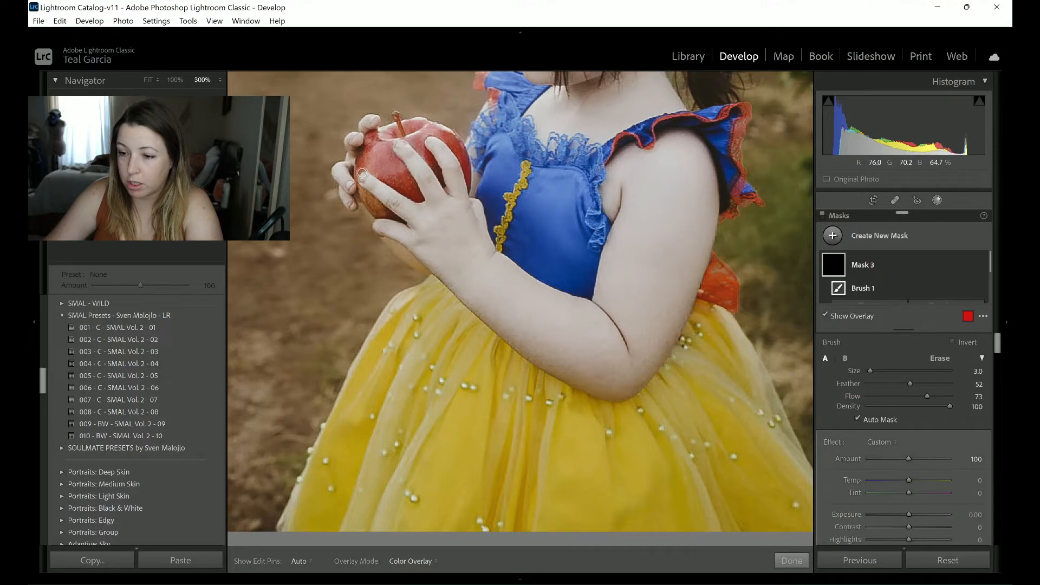
Step: Hide and show the mask's edit pins to check the painted area on the apple
{"action": "key", "text": "h"}
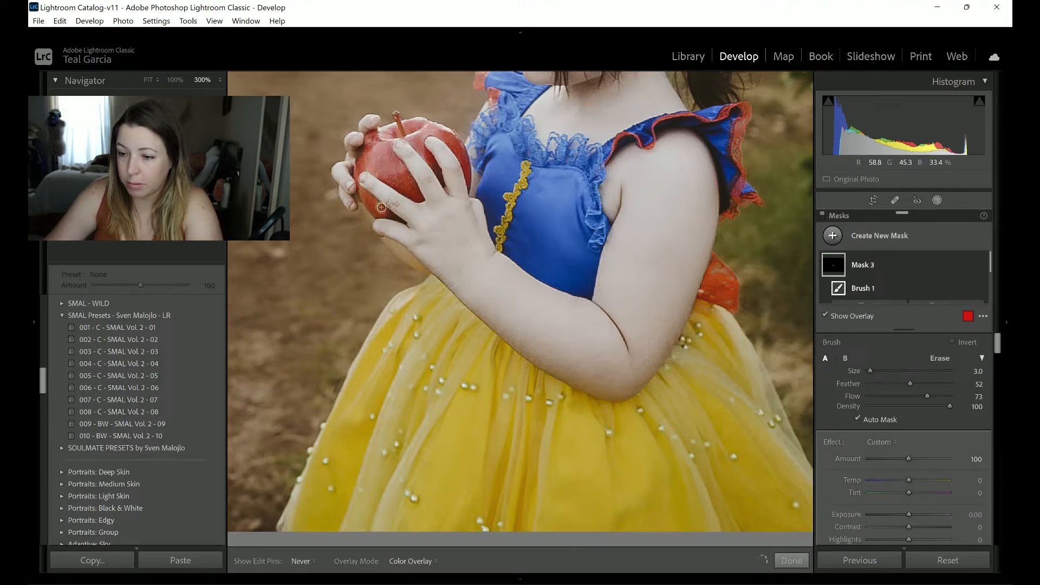
{"action": "key", "text": "h"}
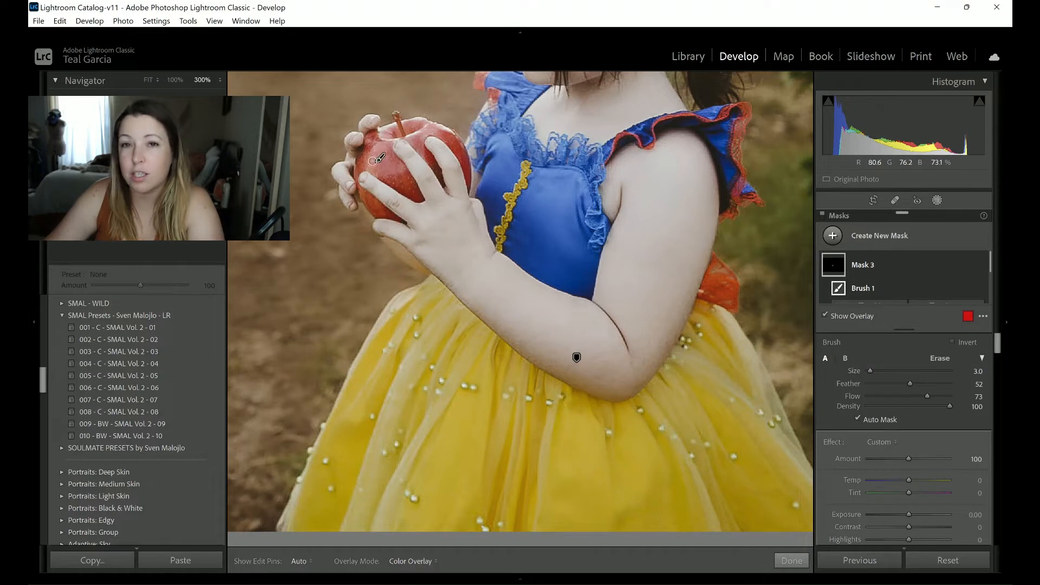
{"action": "key", "text": "h"}
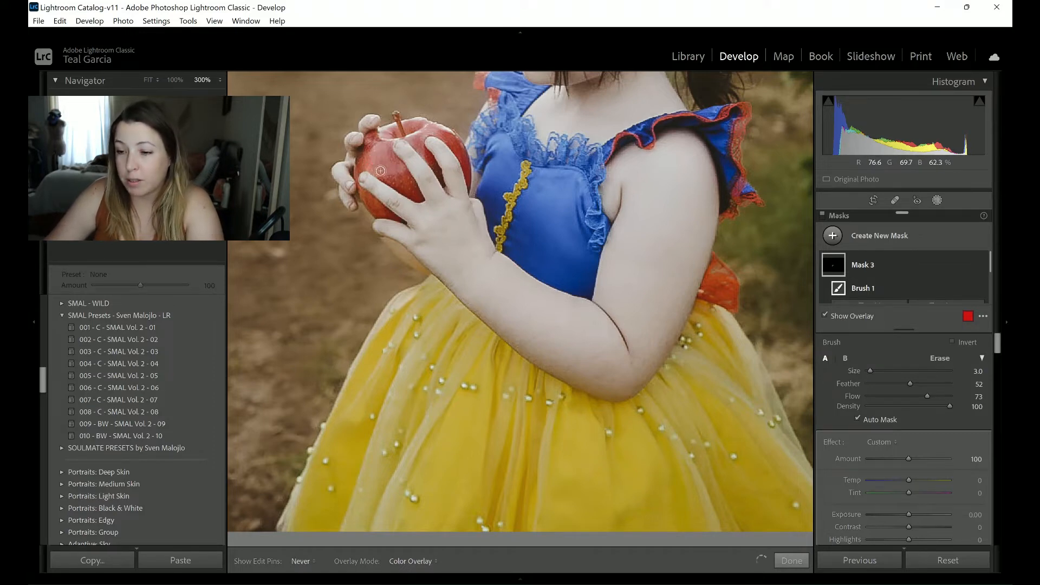
{"action": "key", "text": "h"}
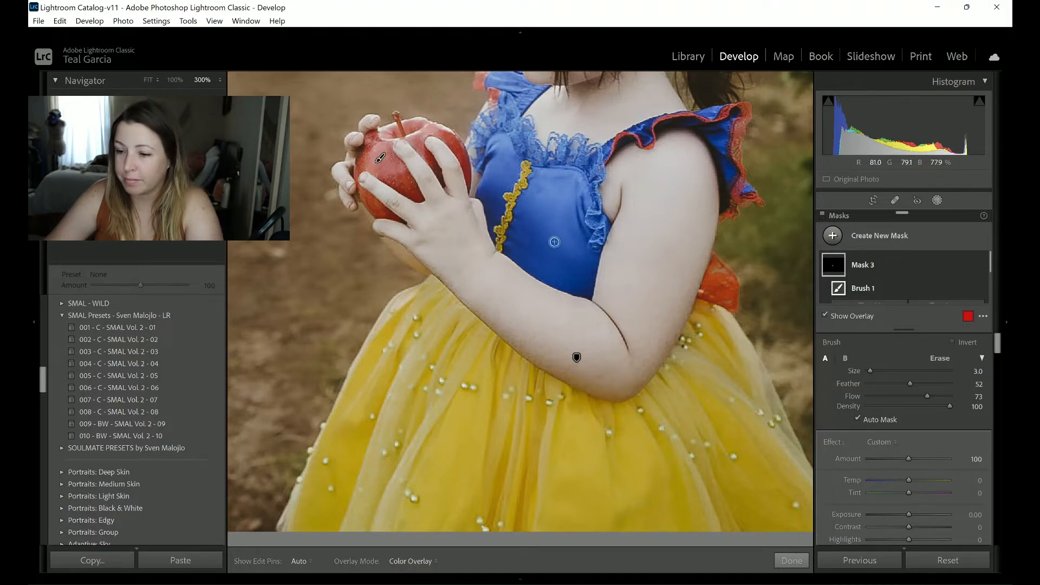
{"action": "key", "text": "h"}
{"action": "key", "text": "h"}
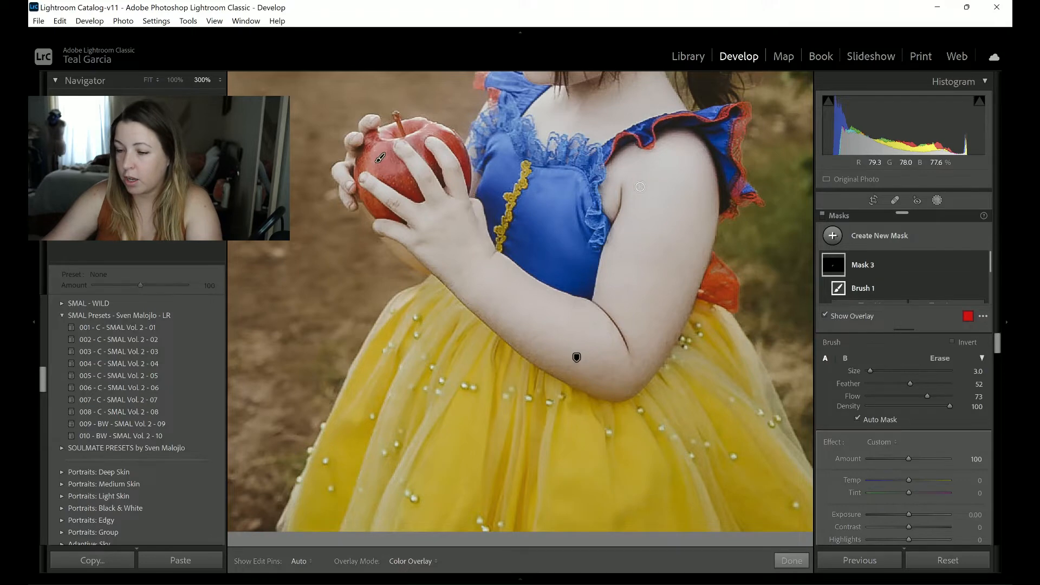
Step: Hide the overlay, set the apple mask's tint to 74 and saturation to 26, and finish masking
{"action": "key", "text": "ctrl+minus"}
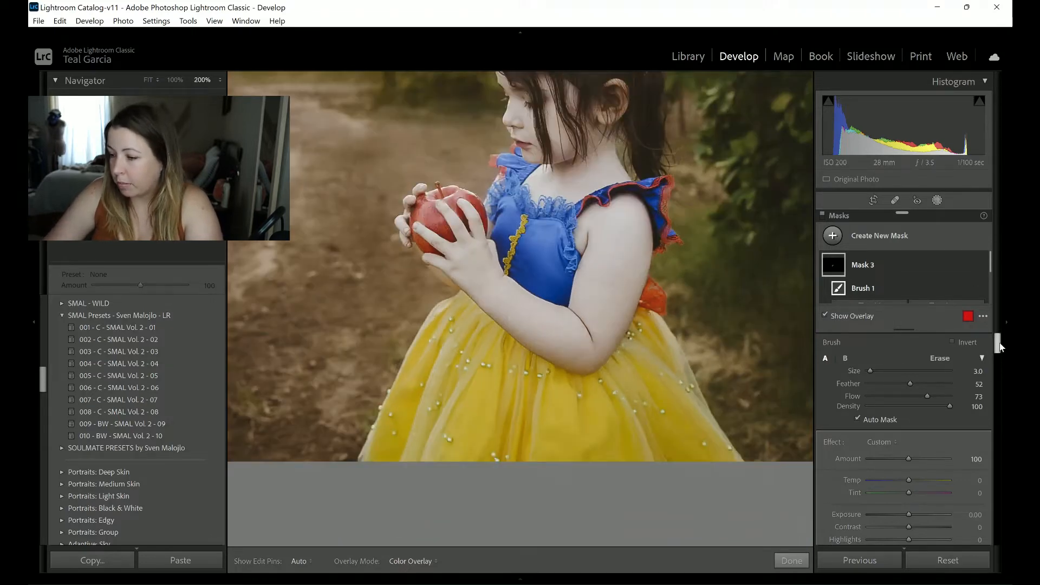
{"action": "left_click_drag", "start_coordinate": [999, 348], "coordinate": [1000, 356]}
{"action": "key", "text": "o"}
{"action": "left_click_drag", "start_coordinate": [908, 399], "coordinate": [935, 402]}
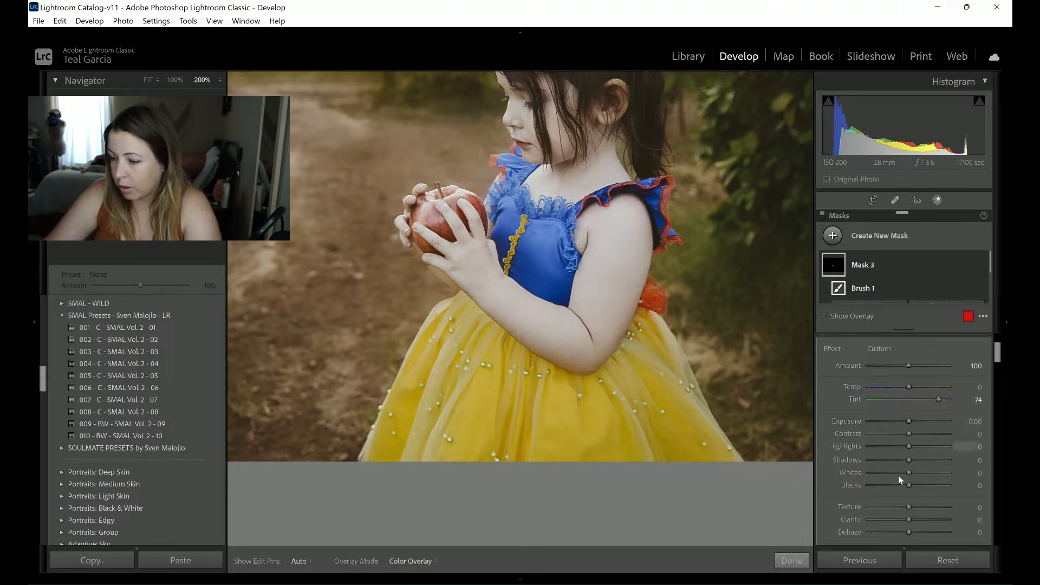
{"action": "scroll", "coordinate": [998, 360], "scroll_direction": "down", "scroll_amount": 3}
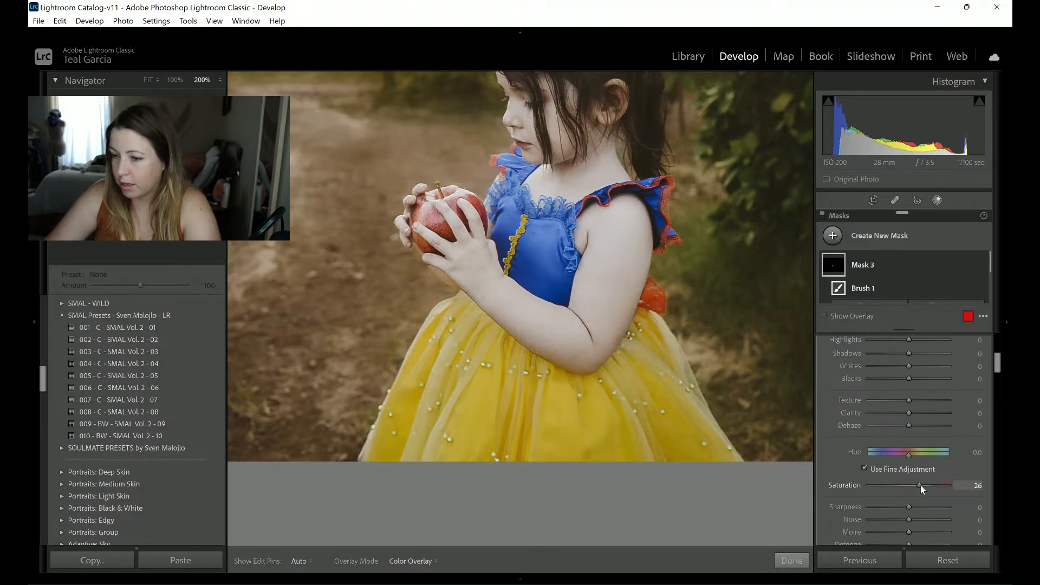
{"action": "key", "text": "ctrl+minus"}
{"action": "left_click", "coordinate": [794, 562]}
Step: Try raising the yellow saturation to 22 with the targeted adjustment on the background trees, and undo it
{"action": "key", "text": "ctrl+equal"}
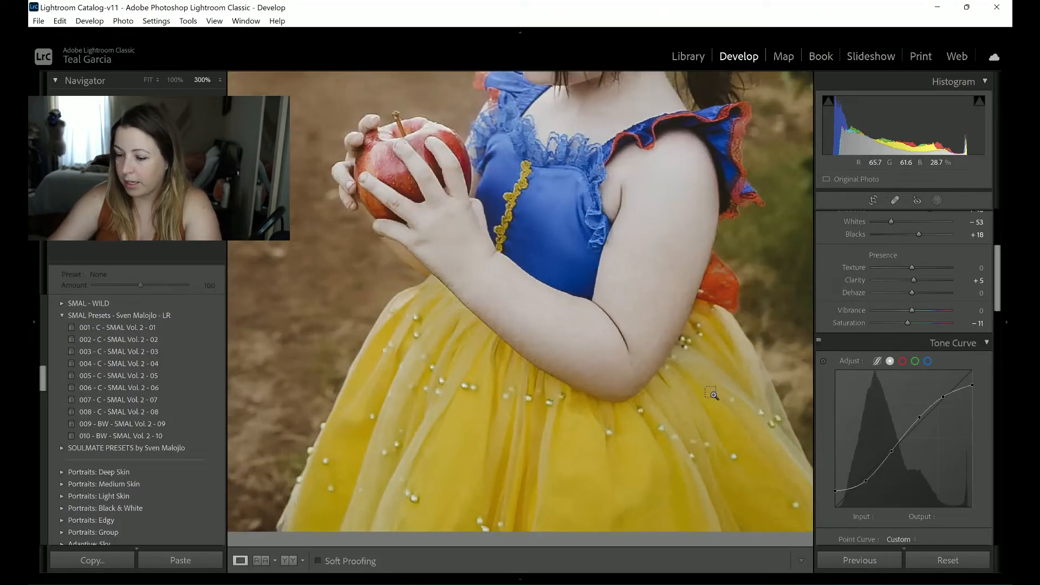
{"action": "key", "text": "ctrl+minus"}
{"action": "key", "text": "ctrl+minus"}
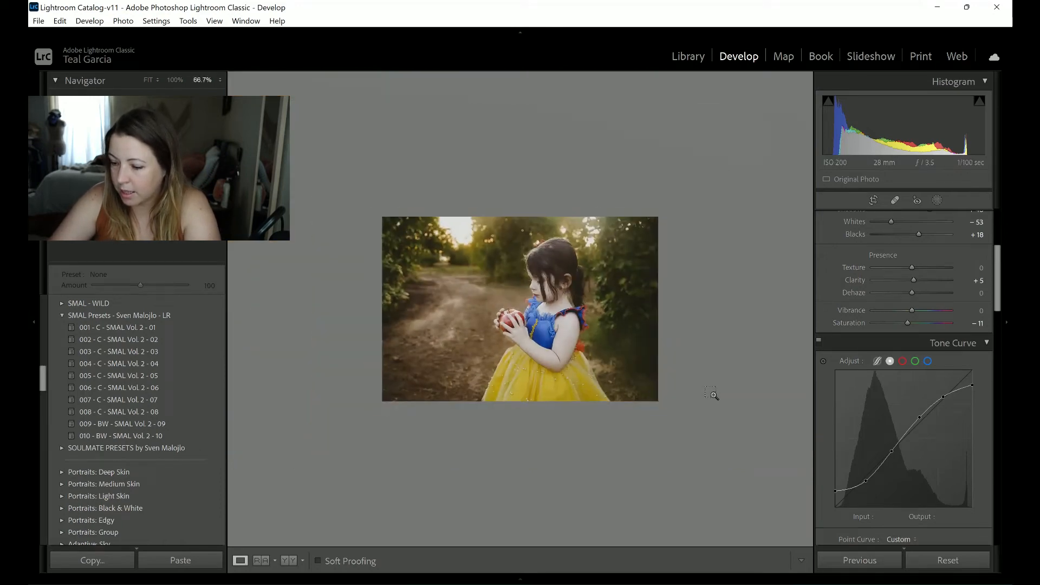
{"action": "key", "text": "ctrl+equal"}
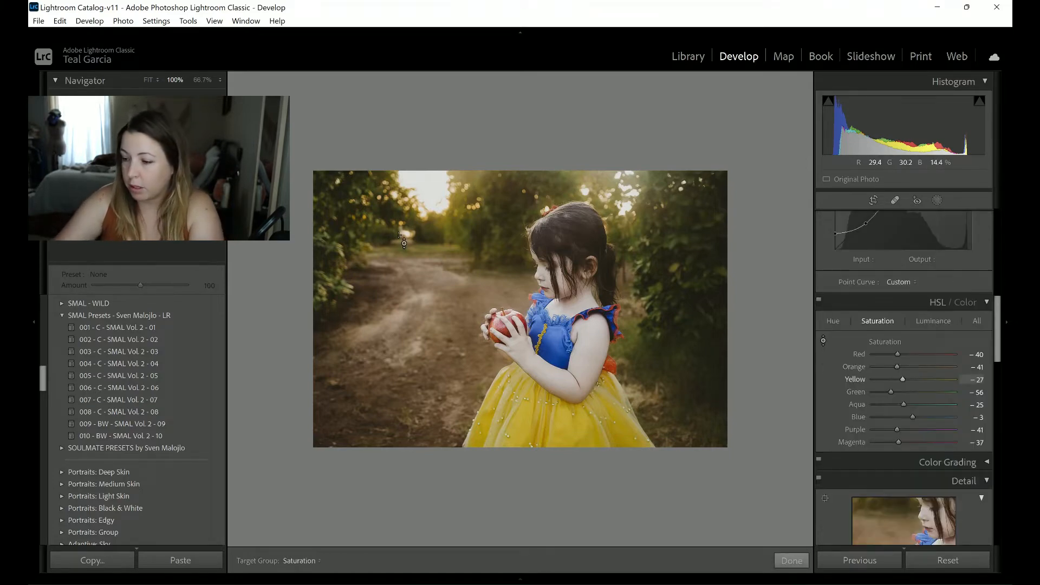
{"action": "key", "text": "ctrl+equal"}
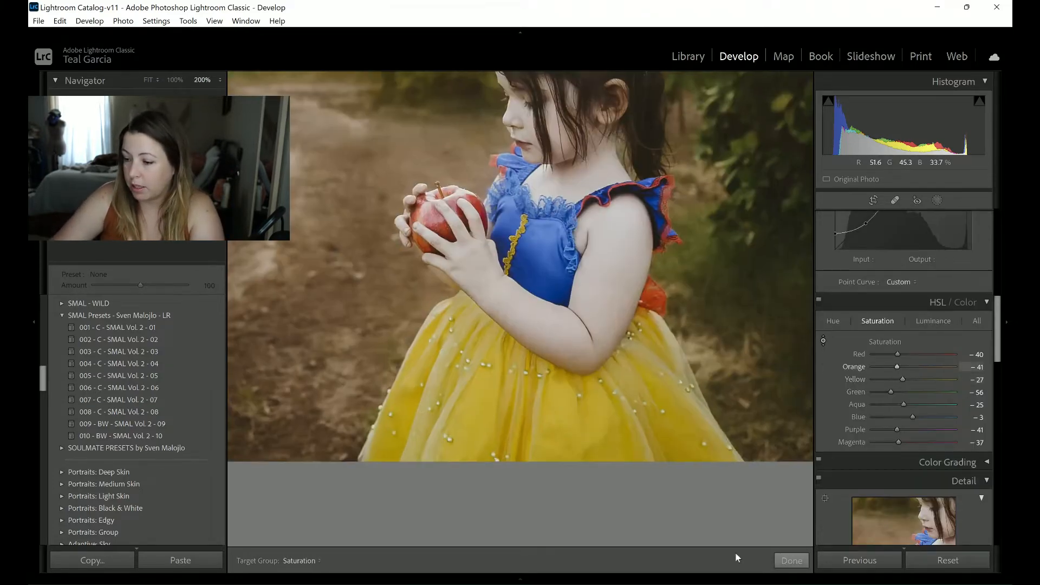
{"action": "key", "text": "ctrl+minus"}
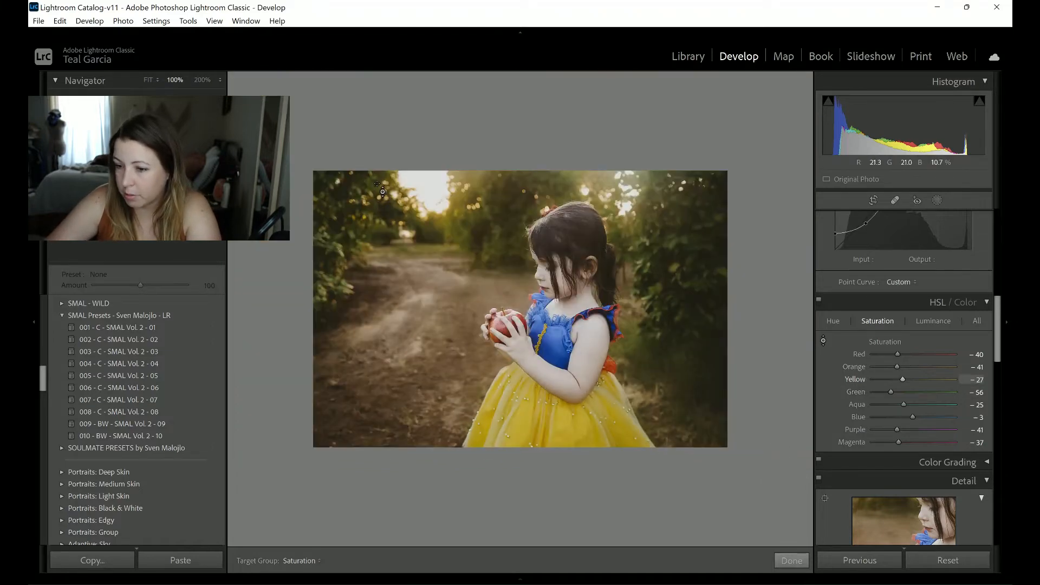
{"action": "left_click_drag", "start_coordinate": [376, 212], "coordinate": [377, 184]}
{"action": "key", "text": "ctrl+z"}
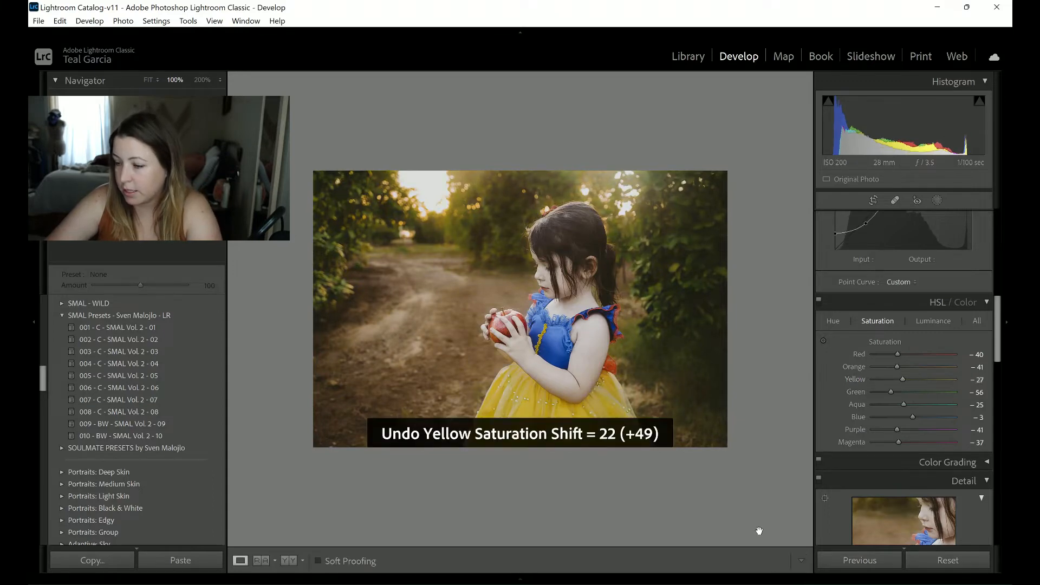
Step: Set the HSL green hue to +64, and try a yellow hue of +5 before undoing that shift
{"action": "left_click", "coordinate": [828, 322]}
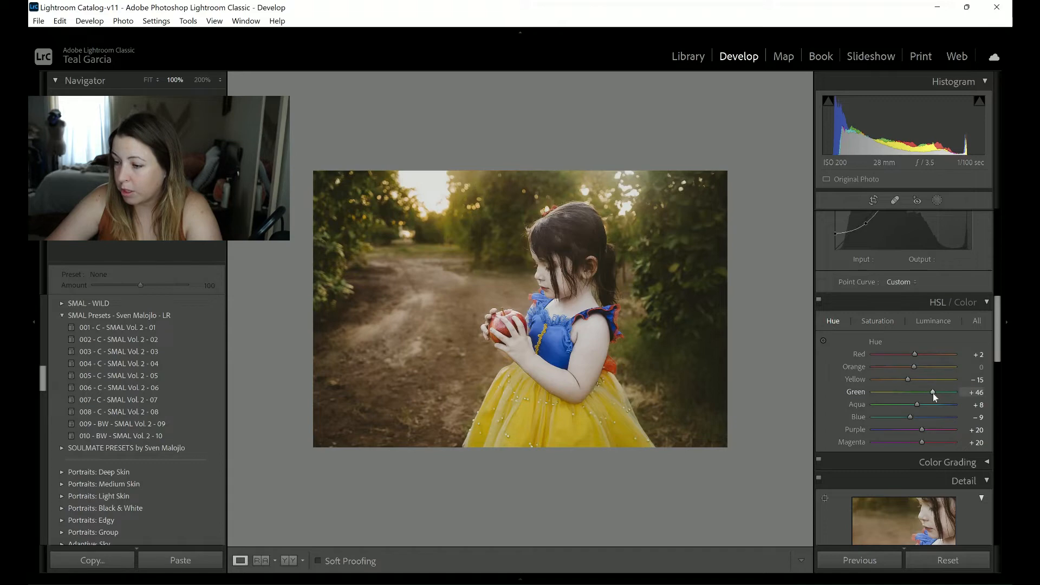
{"action": "left_click_drag", "start_coordinate": [933, 393], "coordinate": [940, 394]}
{"action": "left_click_drag", "start_coordinate": [909, 380], "coordinate": [918, 379]}
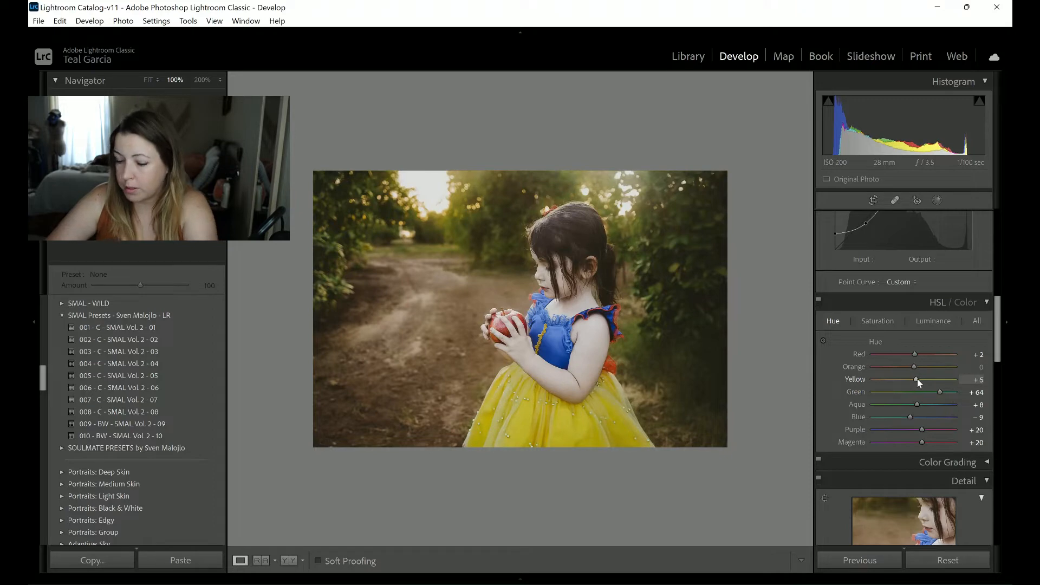
{"action": "key", "text": "ctrl+z"}
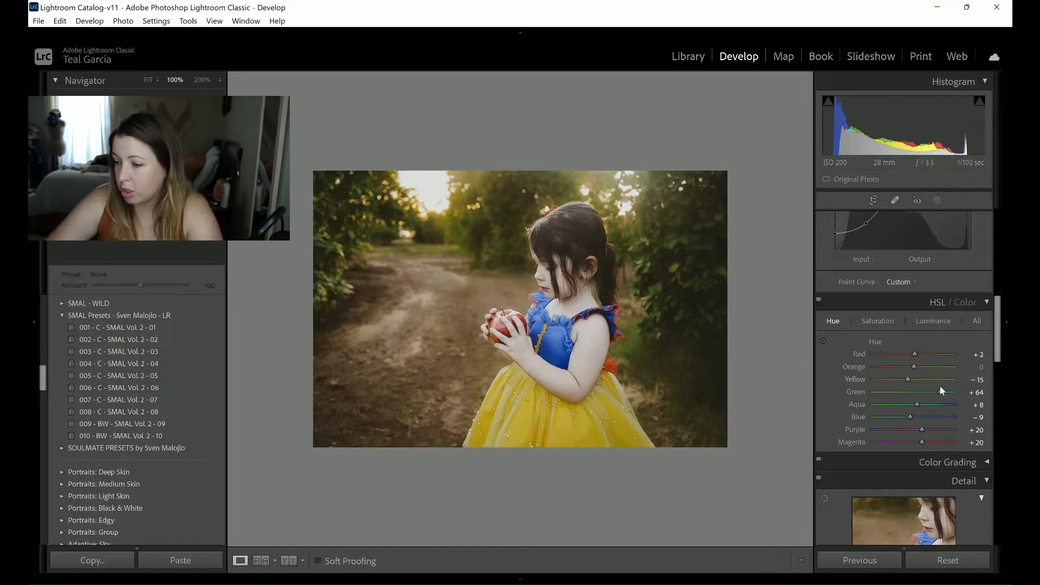
Step: Set the HSL green saturation to +2
{"action": "left_click", "coordinate": [879, 321]}
{"action": "left_click_drag", "start_coordinate": [905, 391], "coordinate": [912, 391]}
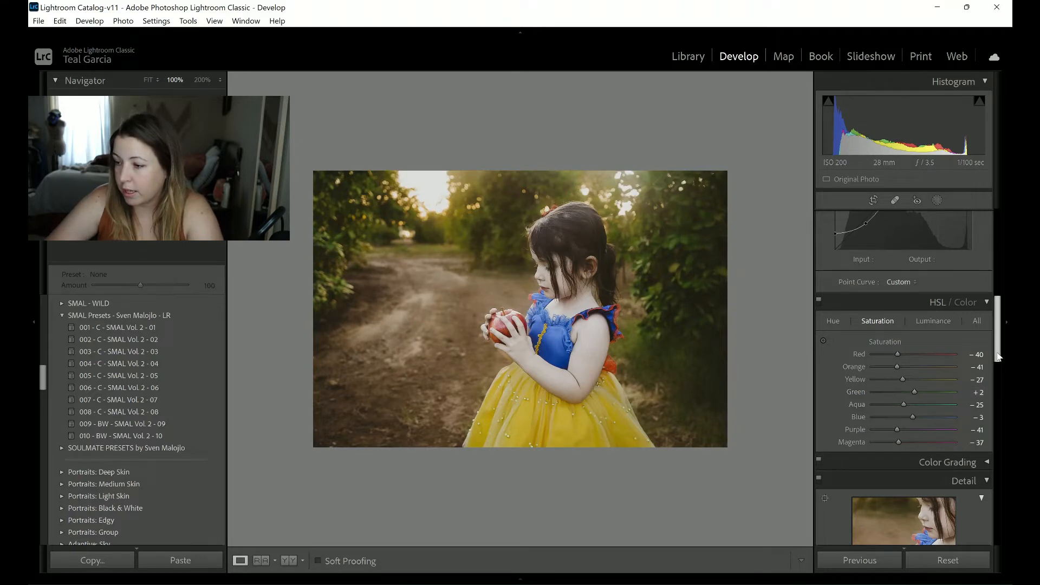
Step: Set the photo's overall temperature to +25 and exposure to +0.60
{"action": "left_click_drag", "start_coordinate": [1000, 356], "coordinate": [1001, 259]}
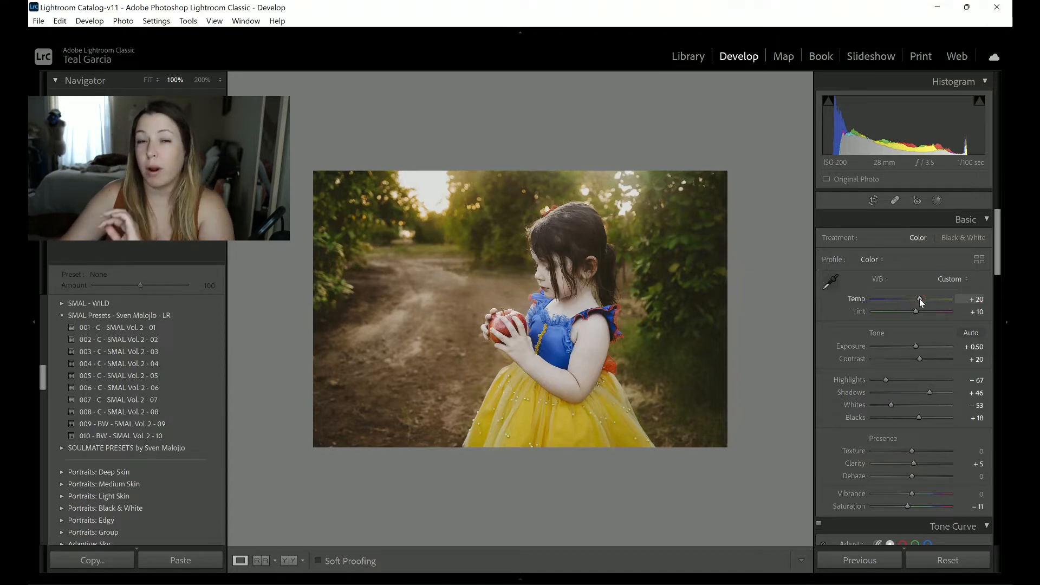
{"action": "left_click_drag", "start_coordinate": [920, 298], "coordinate": [920, 299]}
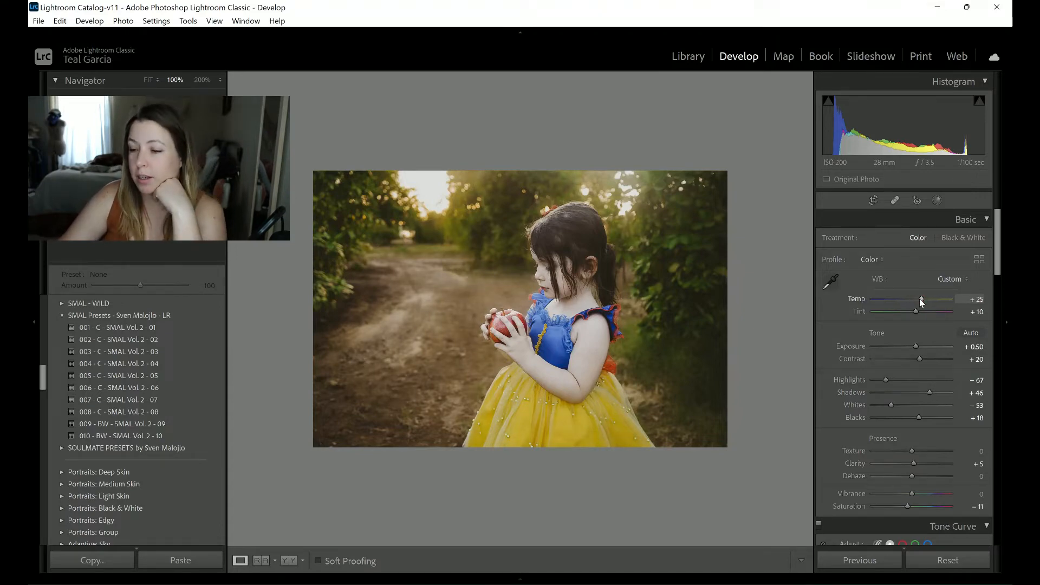
{"action": "key", "text": "equal"}
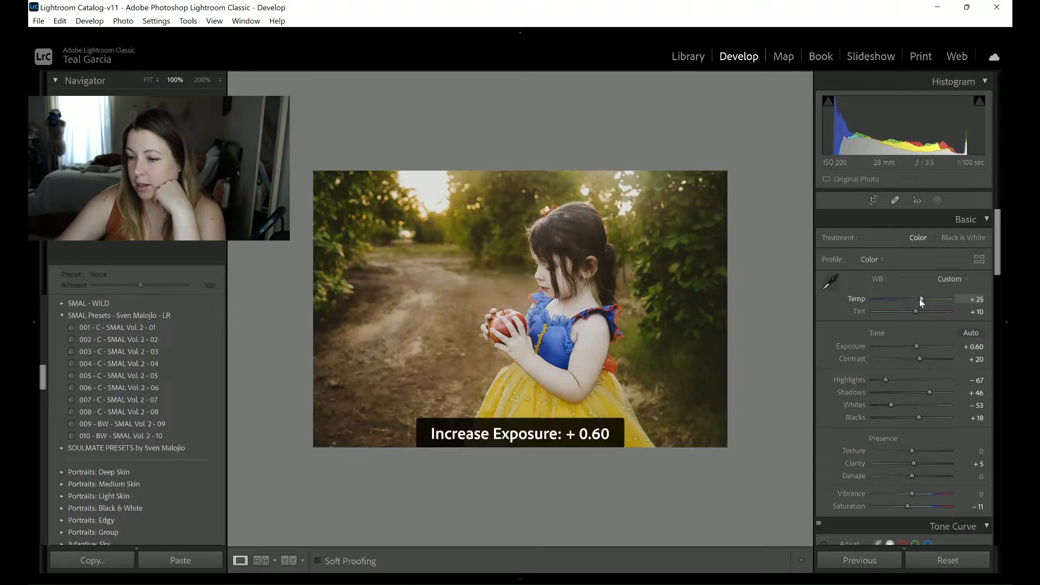
Step: Set the outdoor portrait's exposure to +0.70 and tint to +15, and show the before and after versions side by side
{"action": "key", "text": "equal"}
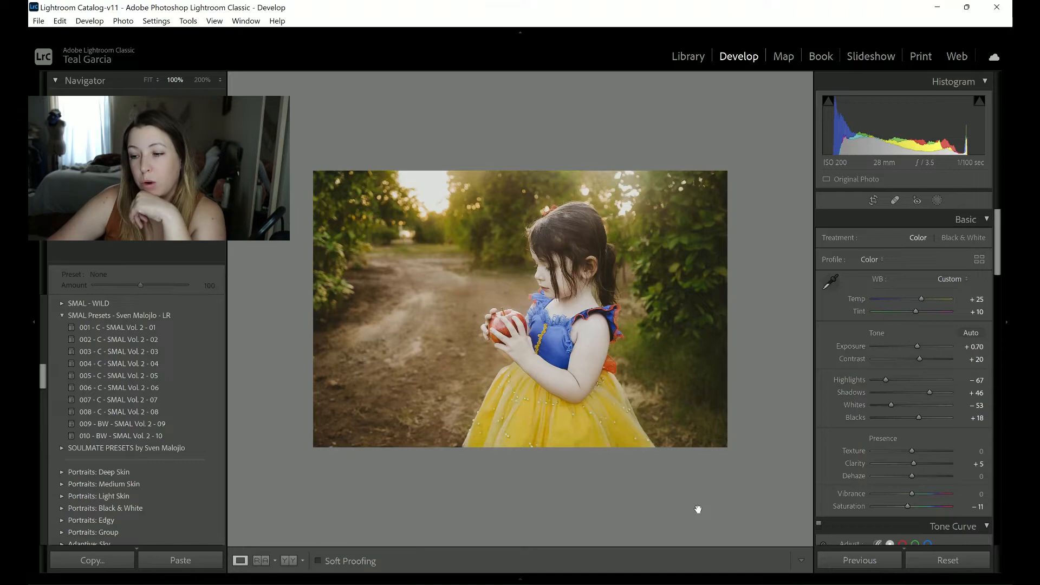
{"action": "left_click", "coordinate": [918, 308]}
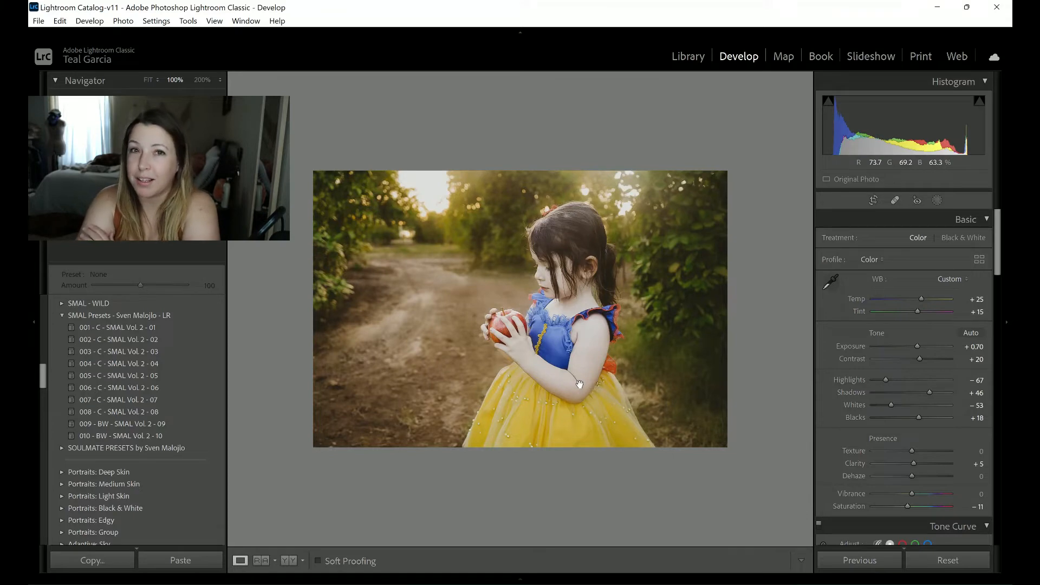
{"action": "left_click", "coordinate": [297, 562]}
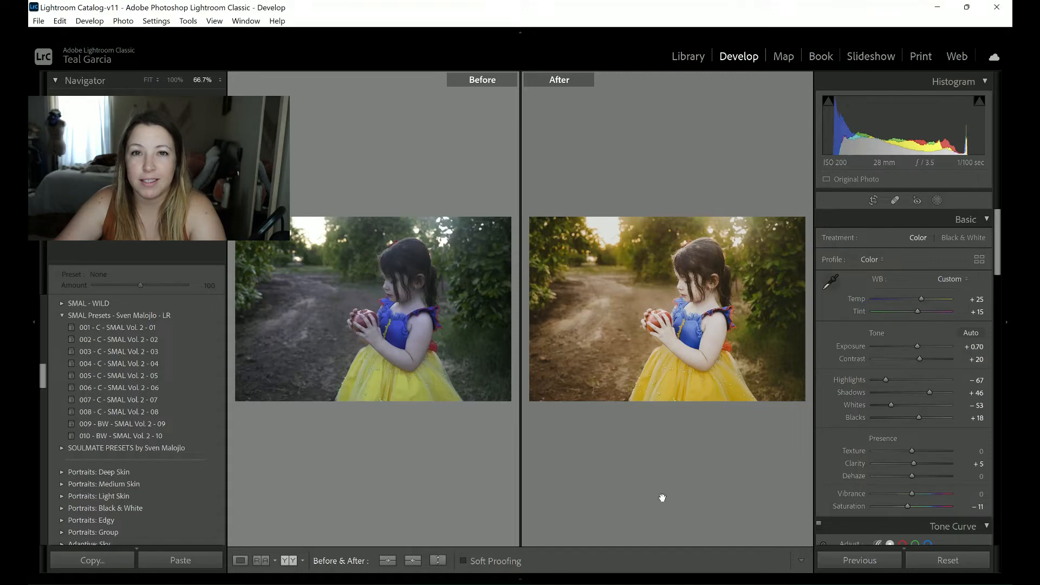
{"action": "key", "text": "ctrl+minus"}
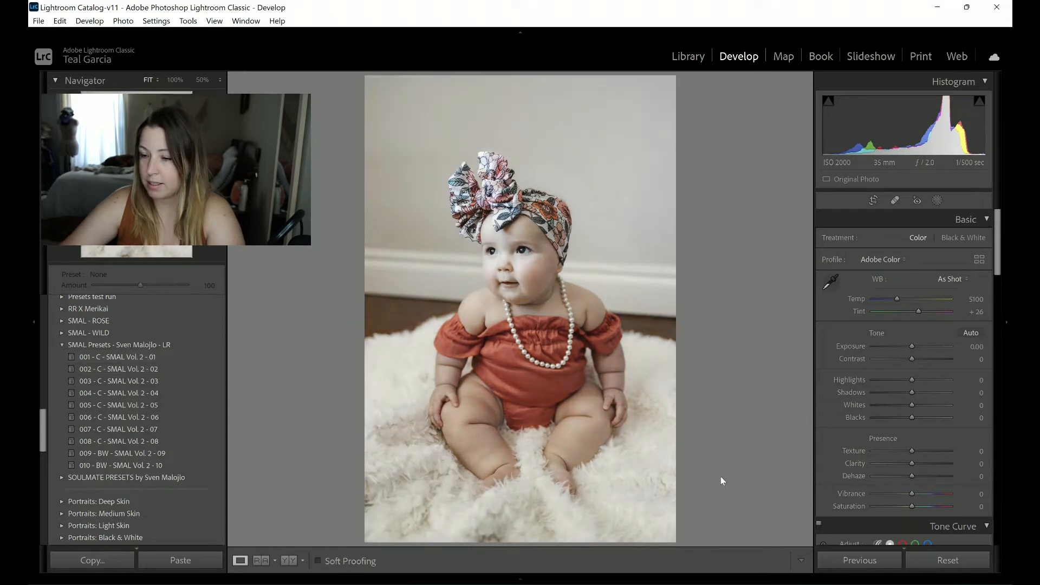
Step: Sample the wall behind the baby for white balance and apply the 008 - C - SMAL Vol. 2 - 08 preset
{"action": "left_click", "coordinate": [831, 282]}
{"action": "left_click", "coordinate": [636, 212]}
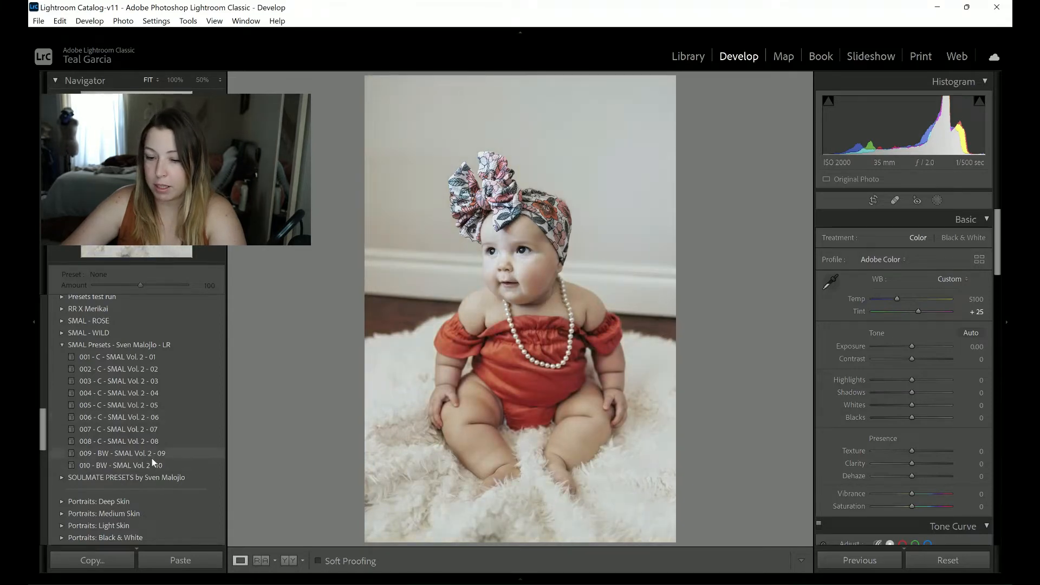
{"action": "left_click", "coordinate": [145, 441]}
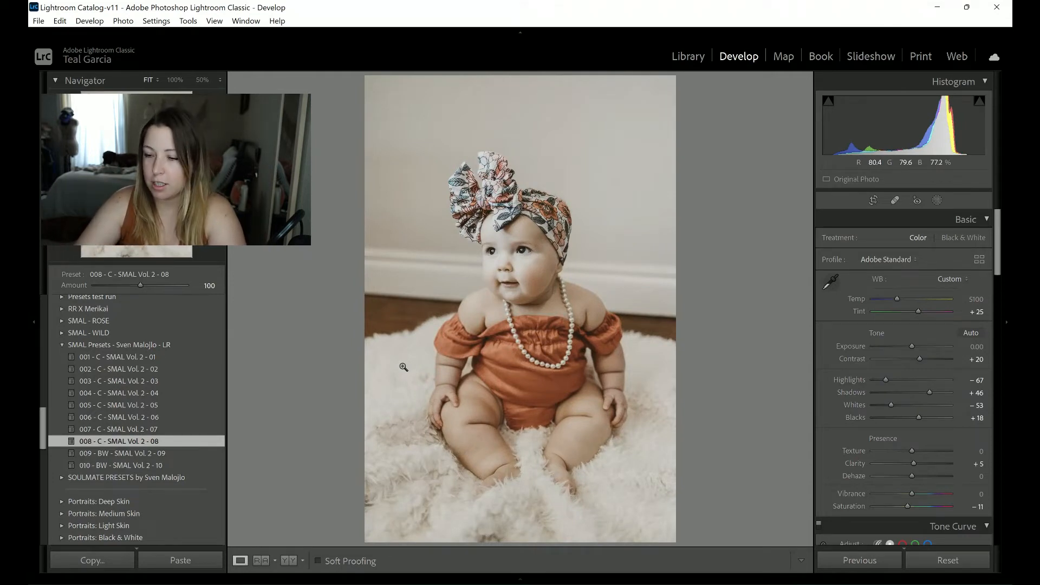
Step: Try an exposure of +0.10 on the baby portrait and inspect the image up close
{"action": "key", "text": "equal"}
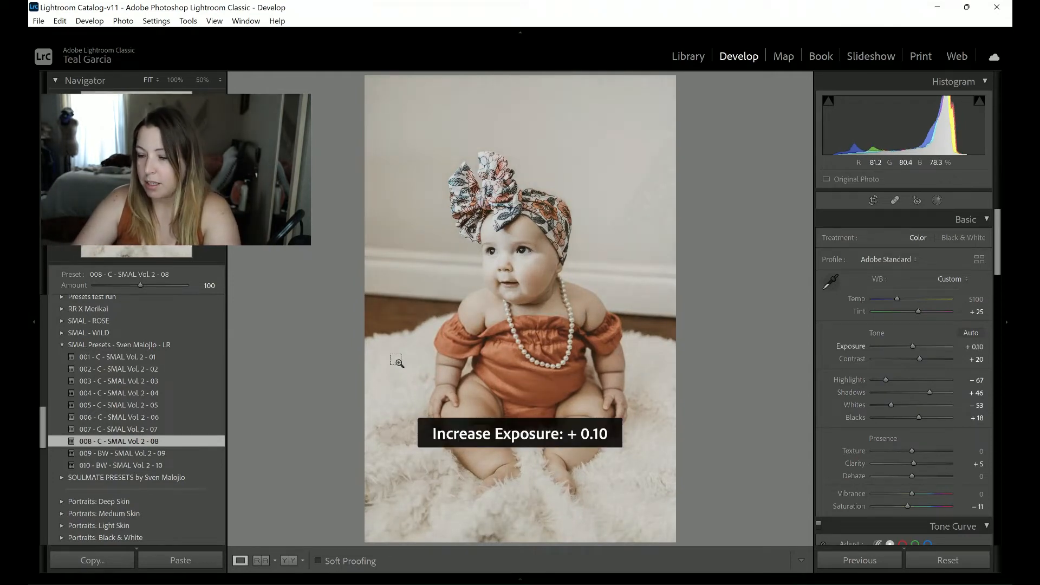
{"action": "key", "text": "ctrl+equal"}
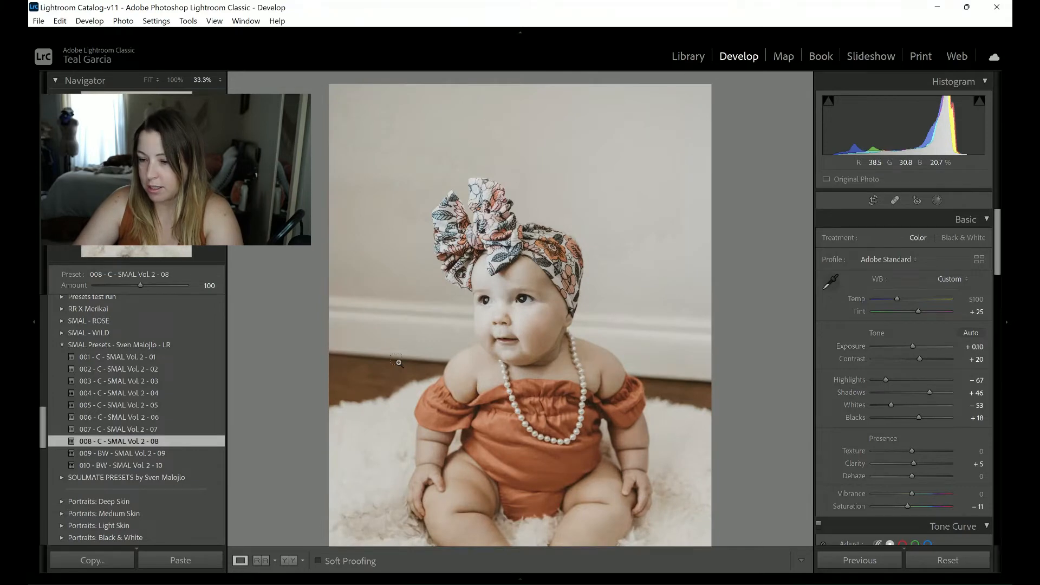
{"action": "key", "text": "ctrl+equal"}
{"action": "key", "text": "ctrl+minus"}
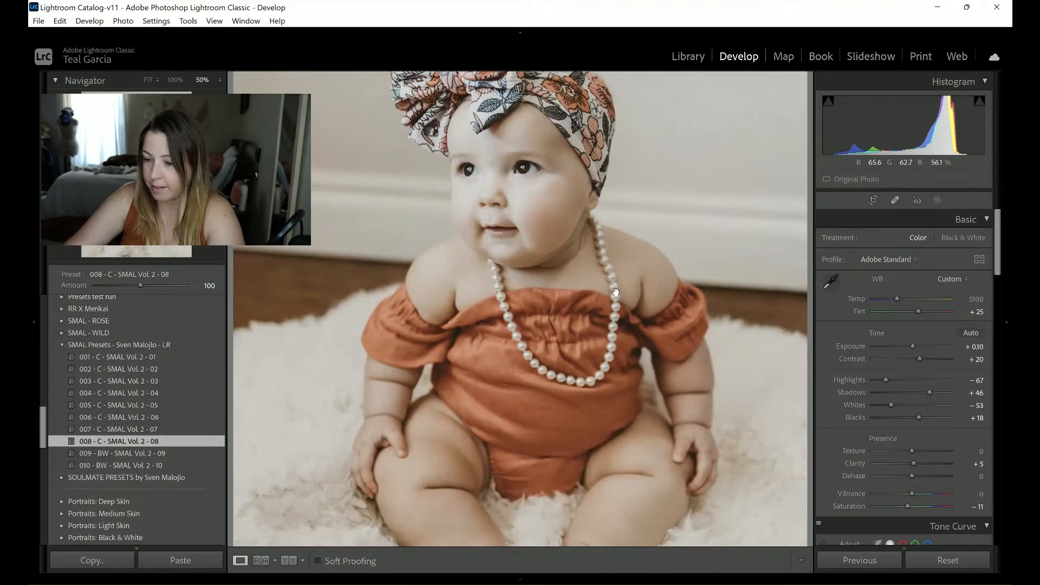
{"action": "key", "text": "ctrl+minus"}
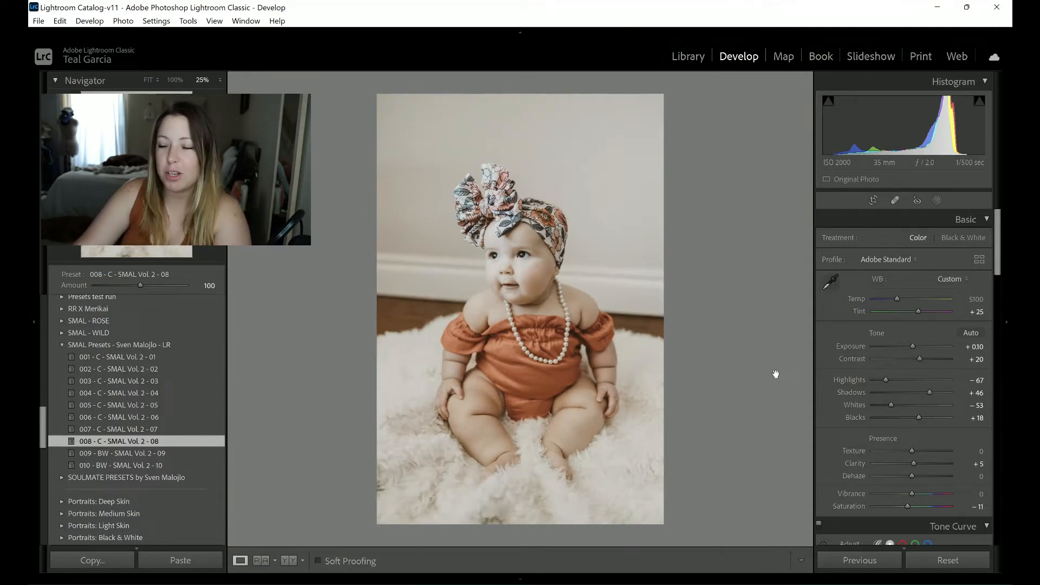
Step: Set the grain amount to 0 in the baby portrait's effects and check the image up close
{"action": "left_click_drag", "start_coordinate": [1000, 253], "coordinate": [1005, 569]}
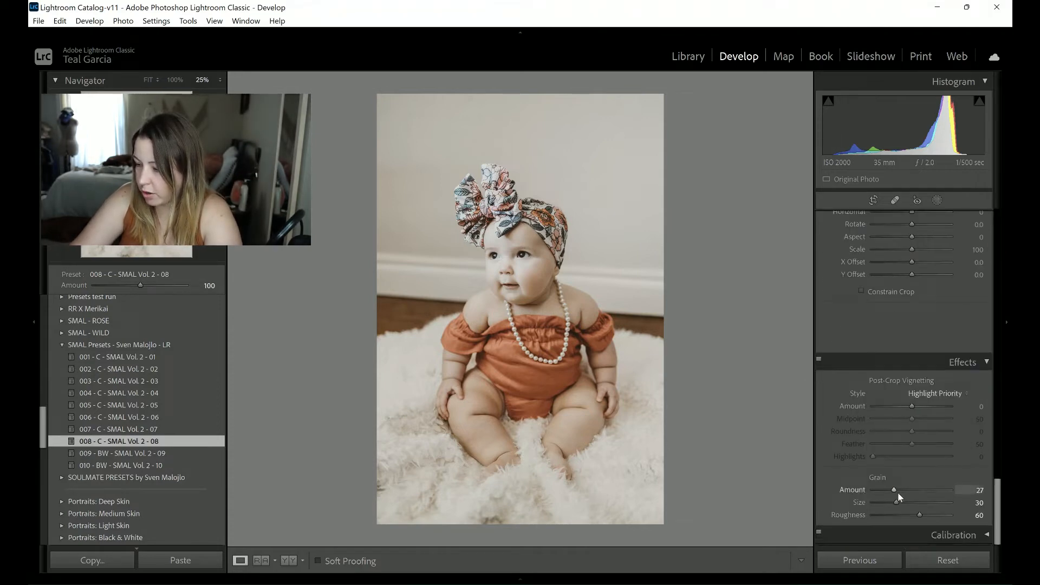
{"action": "left_click_drag", "start_coordinate": [896, 491], "coordinate": [774, 491]}
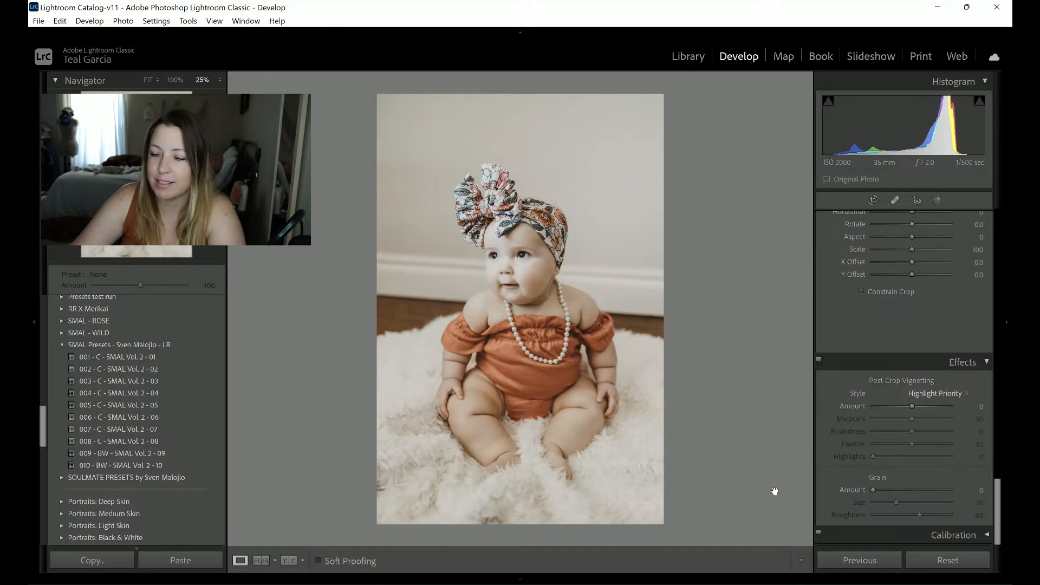
{"action": "key", "text": "ctrl+equal"}
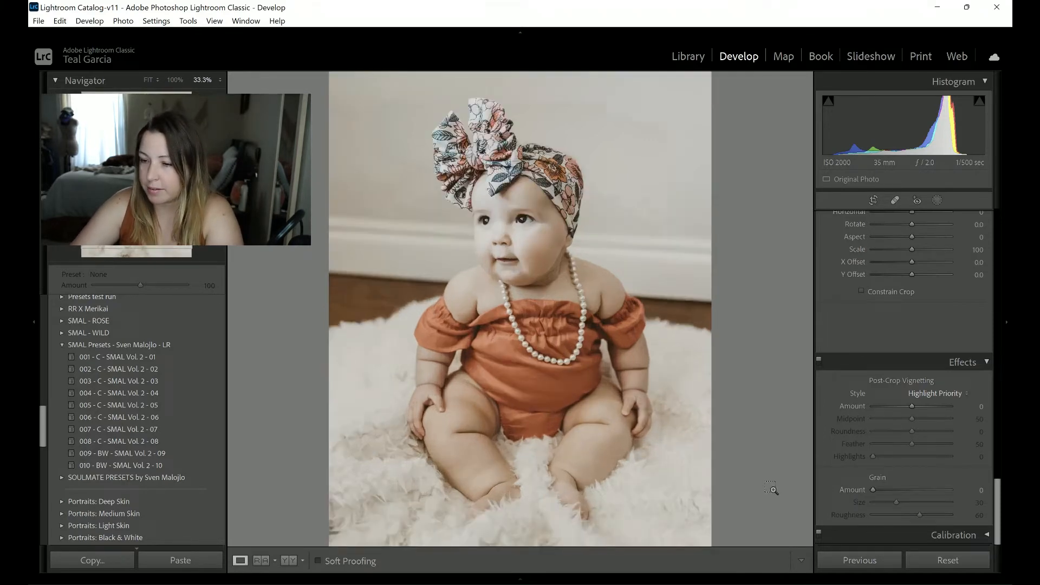
{"action": "key", "text": "ctrl+equal"}
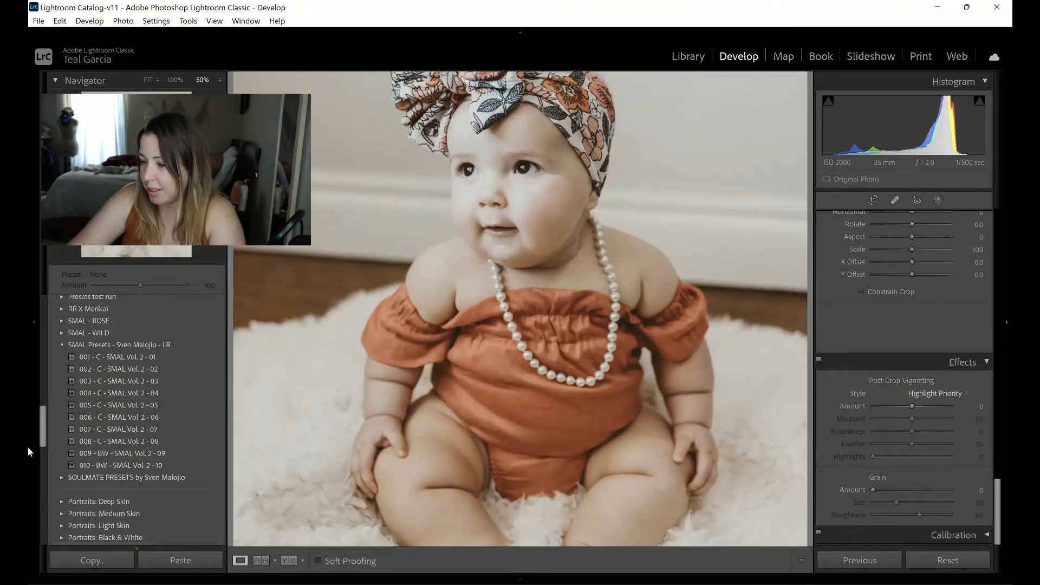
Step: Set the baby portrait's exposure to 0.00 and blacks to -6
{"action": "left_click_drag", "start_coordinate": [999, 494], "coordinate": [999, 223]}
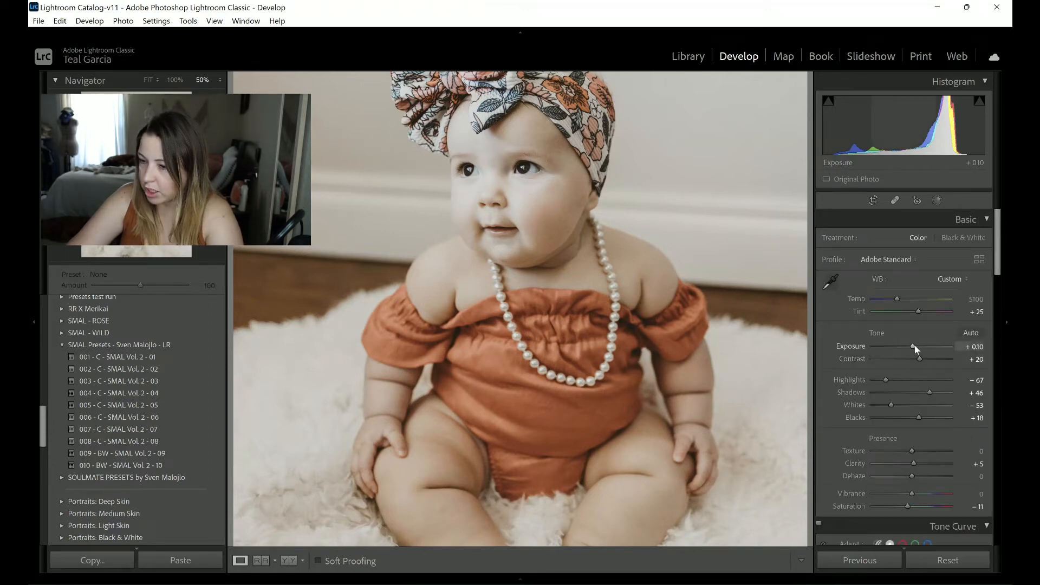
{"action": "key", "text": "minus"}
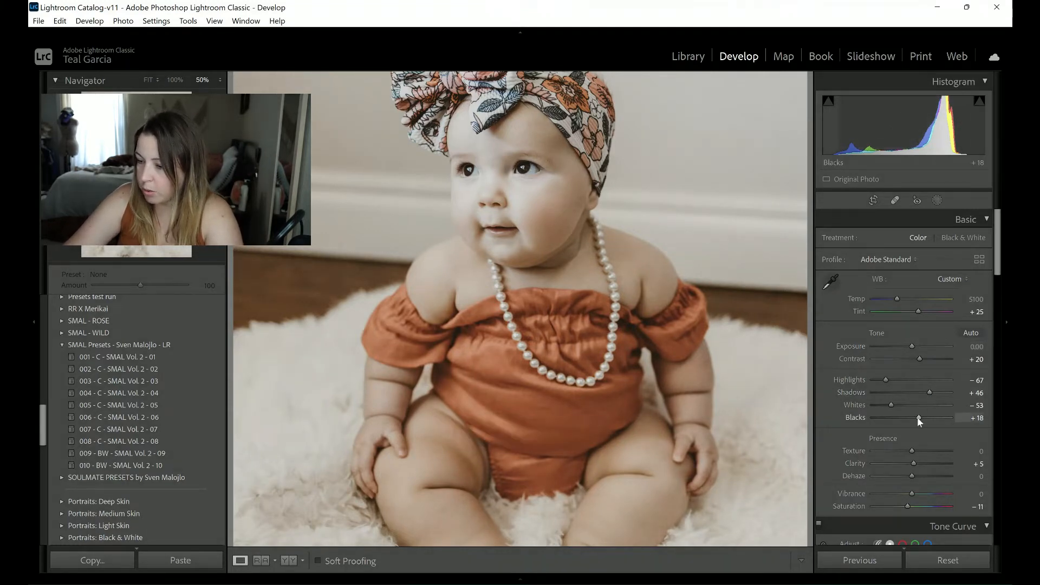
{"action": "left_click_drag", "start_coordinate": [915, 417], "coordinate": [909, 418]}
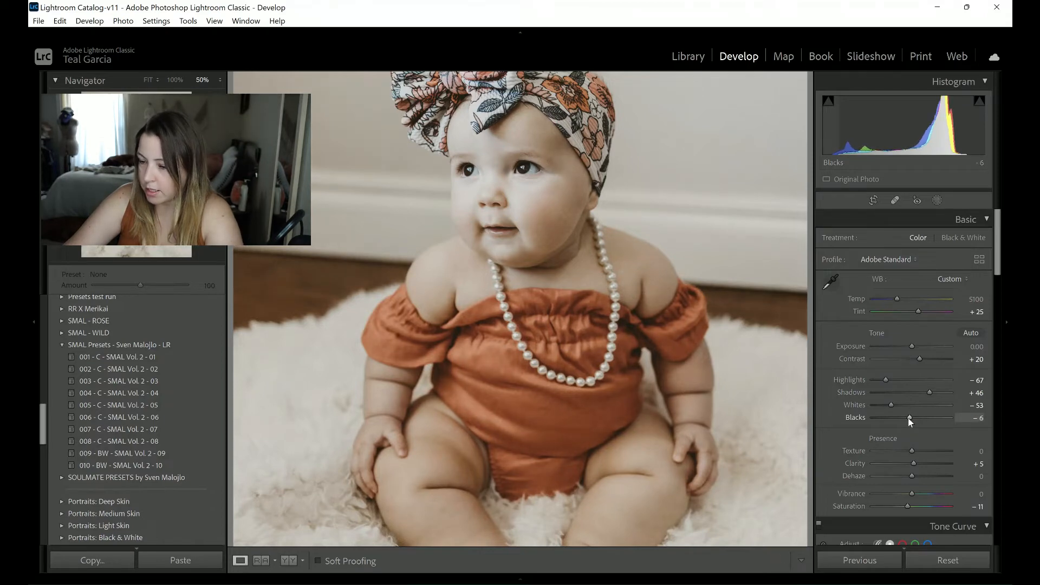
{"action": "key", "text": "ctrl+minus"}
{"action": "key", "text": "ctrl+minus"}
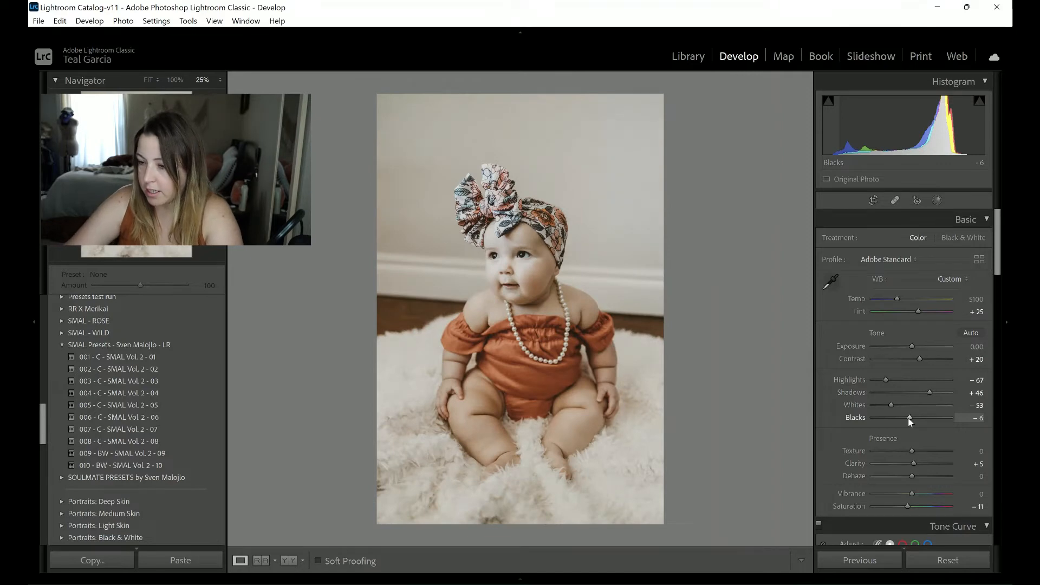
Step: Create a brush mask and paint over both of the baby's irises with a size 5.0 brush
{"action": "key", "text": "ctrl+equal"}
{"action": "key", "text": "ctrl+equal"}
{"action": "key", "text": "ctrl+equal"}
{"action": "key", "text": "ctrl+equal"}
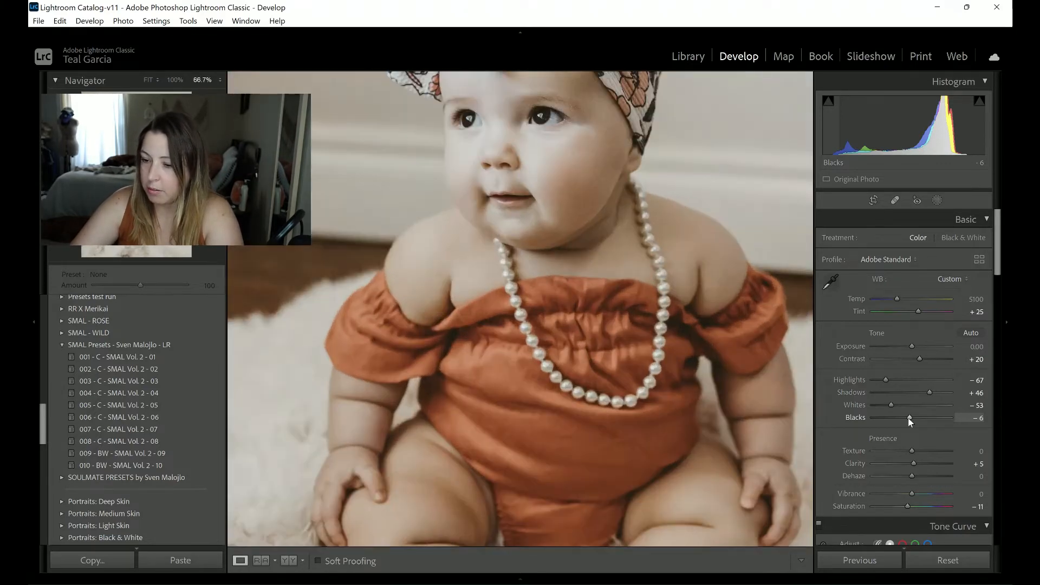
{"action": "key", "text": "ctrl+equal"}
{"action": "scroll", "coordinate": [638, 241], "scroll_direction": "up", "scroll_amount": 5}
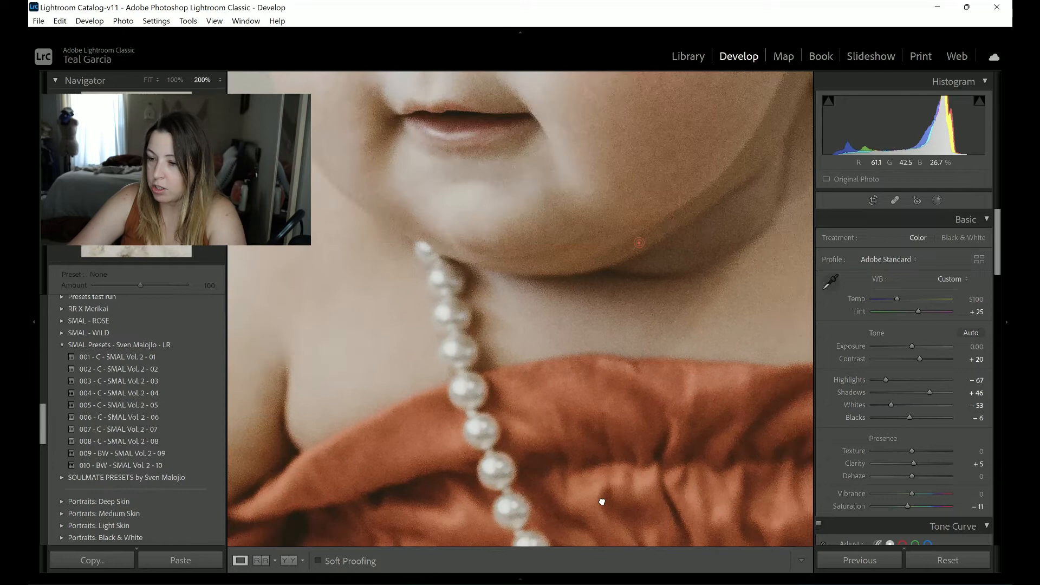
{"action": "left_click_drag", "start_coordinate": [606, 235], "coordinate": [618, 488]}
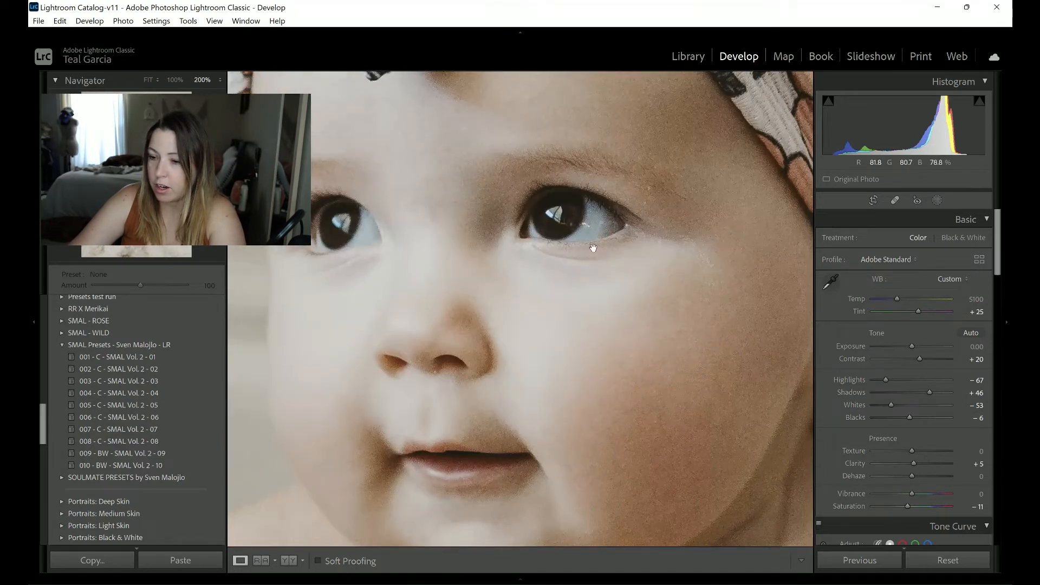
{"action": "left_click", "coordinate": [938, 201]}
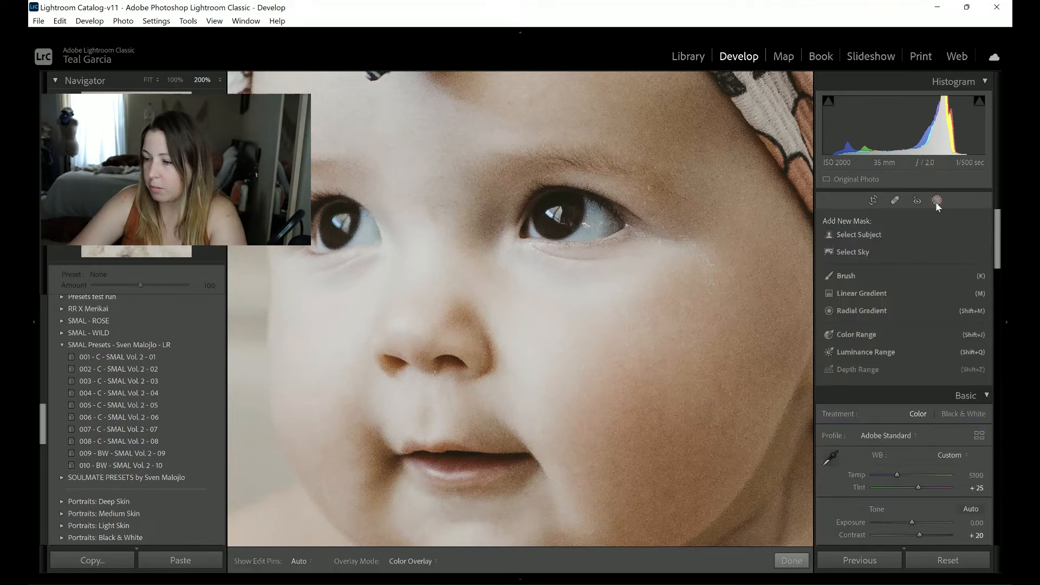
{"action": "left_click", "coordinate": [844, 278]}
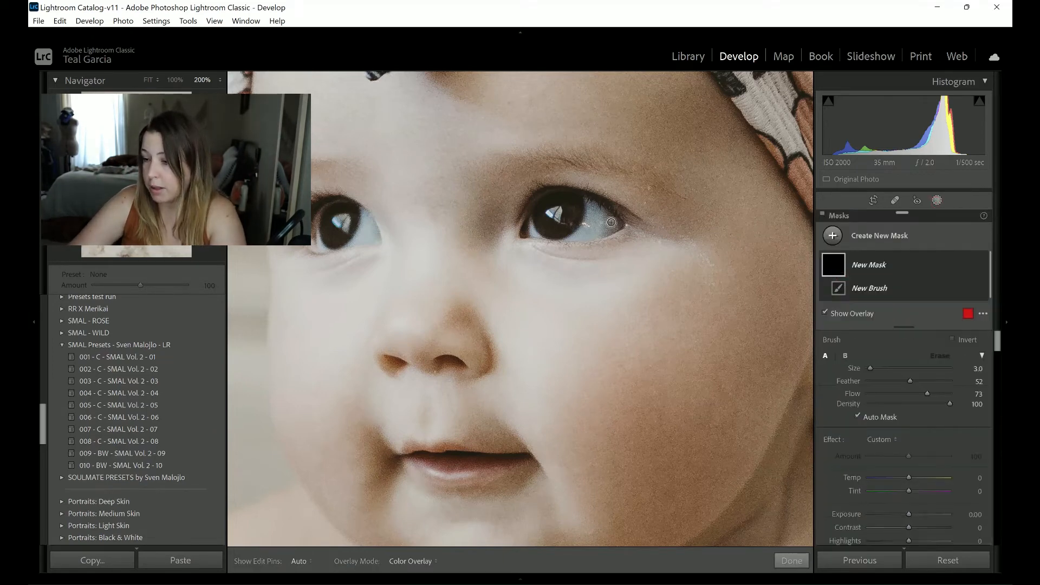
{"action": "scroll", "coordinate": [562, 205], "scroll_direction": "up", "scroll_amount": 2}
{"action": "mouse_move", "coordinate": [563, 205]}
{"action": "left_mouse_down"}
{"action": "mouse_move", "coordinate": [538, 221]}
{"action": "mouse_move", "coordinate": [564, 229]}
{"action": "mouse_move", "coordinate": [579, 206]}
{"action": "mouse_move", "coordinate": [551, 204]}
{"action": "mouse_move", "coordinate": [561, 226]}
{"action": "left_mouse_up"}
{"action": "mouse_move", "coordinate": [344, 214]}
{"action": "left_mouse_down"}
{"action": "mouse_move", "coordinate": [328, 235]}
{"action": "mouse_move", "coordinate": [342, 237]}
{"action": "mouse_move", "coordinate": [349, 214]}
{"action": "left_mouse_up"}
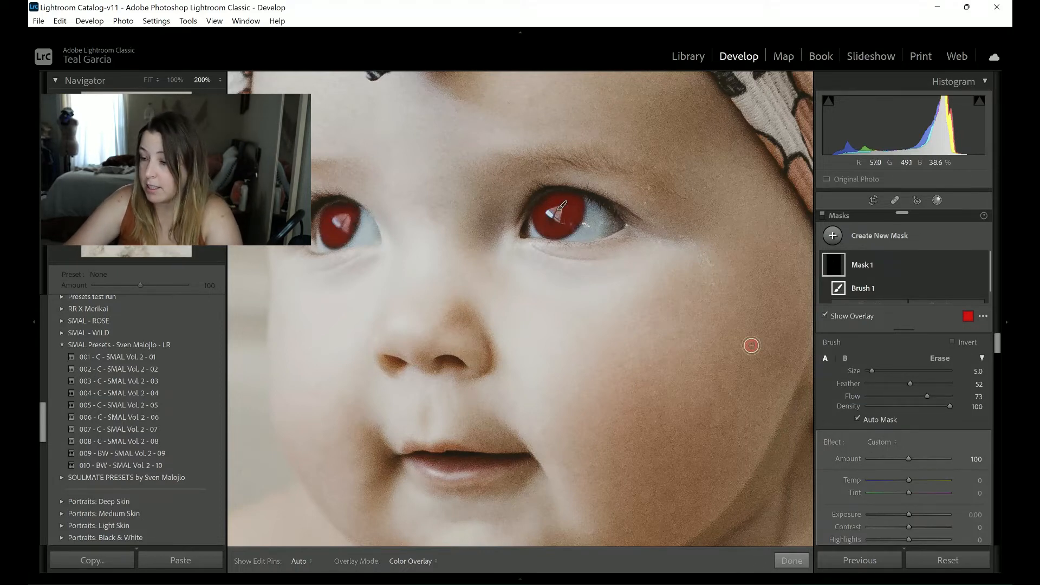
Step: Hide the mask overlay and set the eye mask's exposure to 0.89, texture to 39 and saturation to 29
{"action": "left_click_drag", "start_coordinate": [998, 345], "coordinate": [998, 355]}
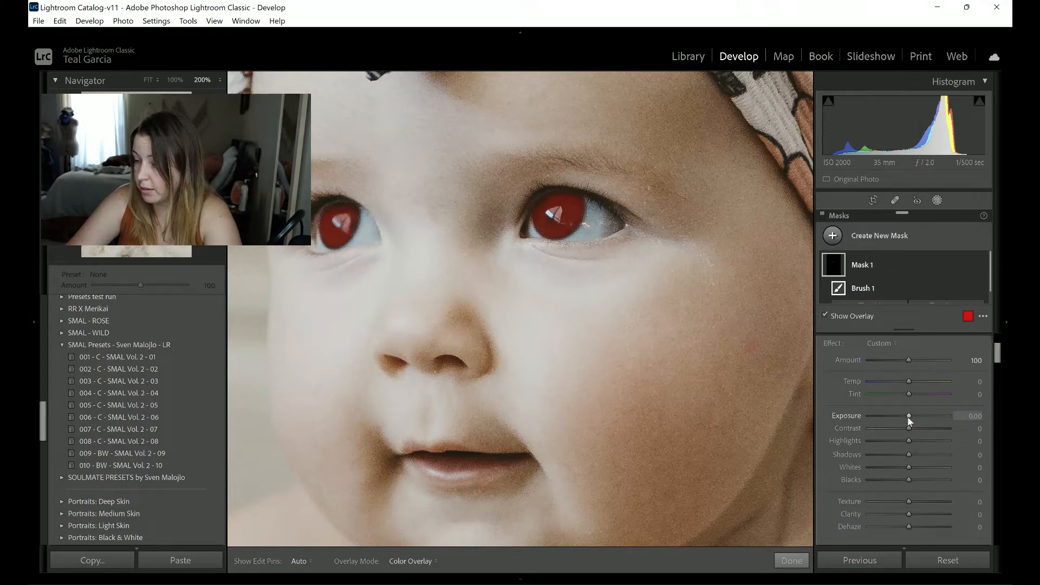
{"action": "key", "text": "o"}
{"action": "left_click_drag", "start_coordinate": [909, 417], "coordinate": [917, 417]}
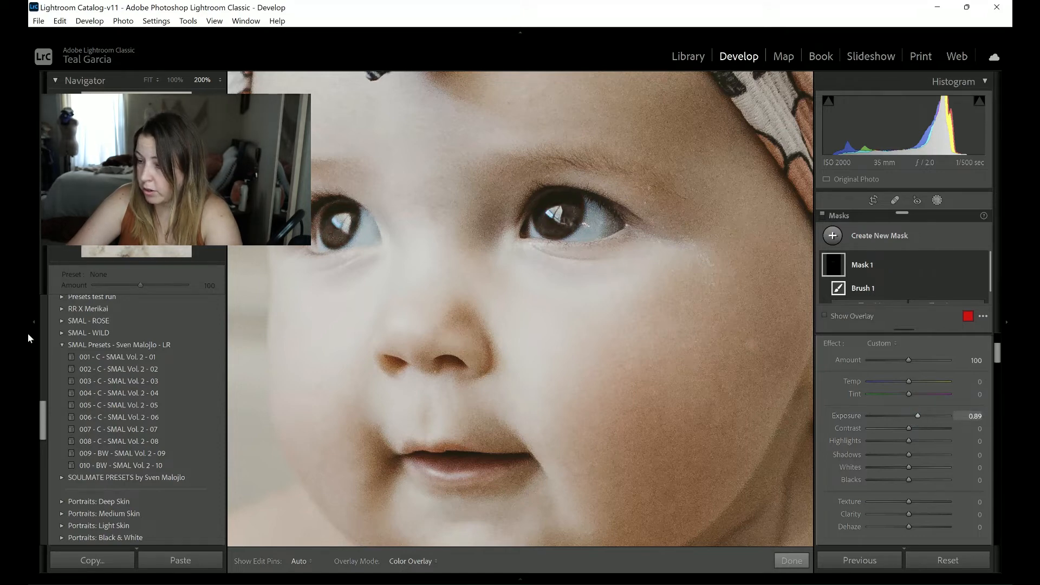
{"action": "left_click_drag", "start_coordinate": [999, 355], "coordinate": [1000, 367]}
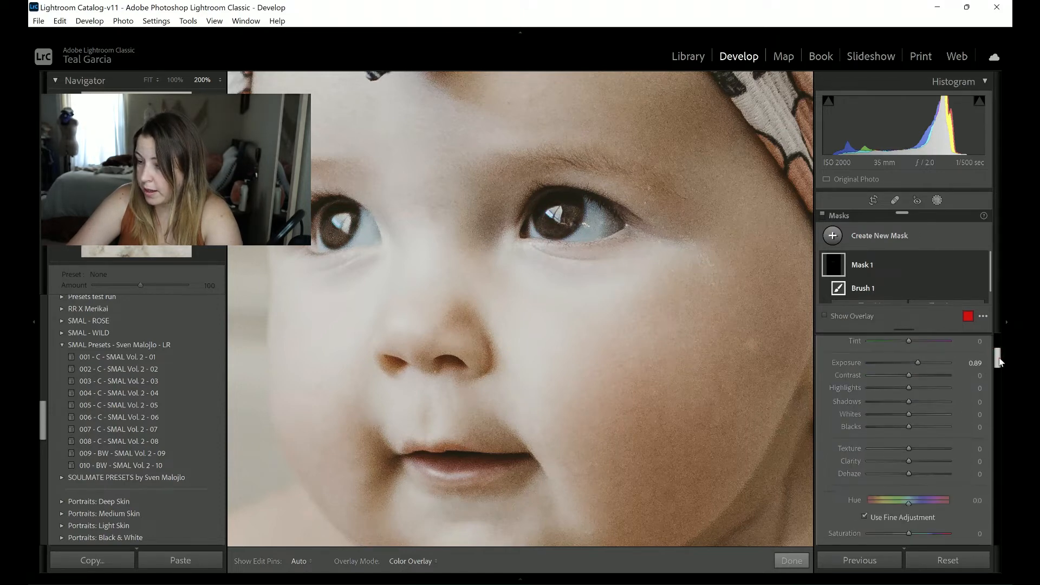
{"action": "left_click_drag", "start_coordinate": [909, 449], "coordinate": [927, 450]}
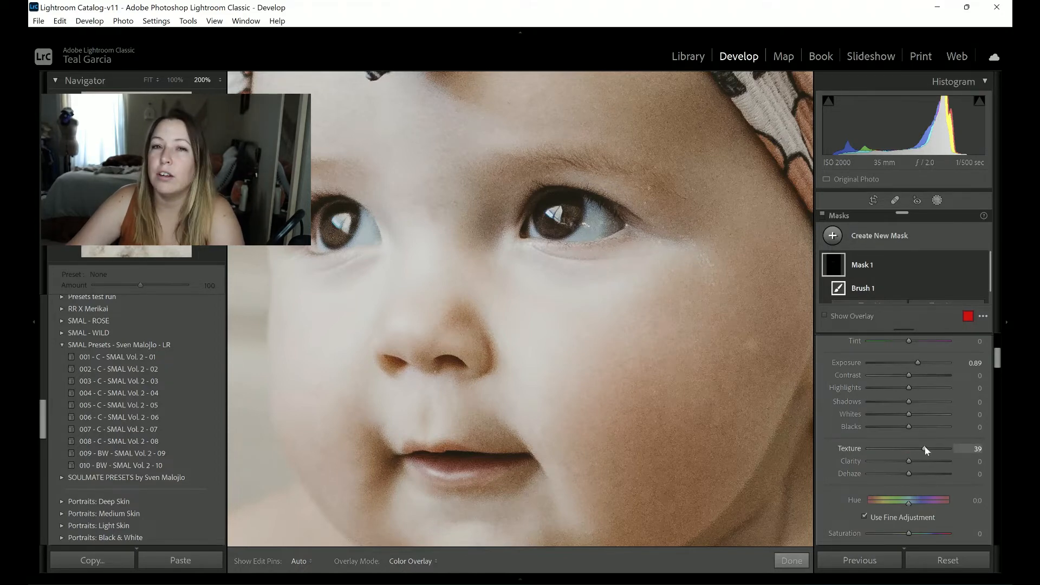
{"action": "left_click_drag", "start_coordinate": [1000, 361], "coordinate": [1000, 369]}
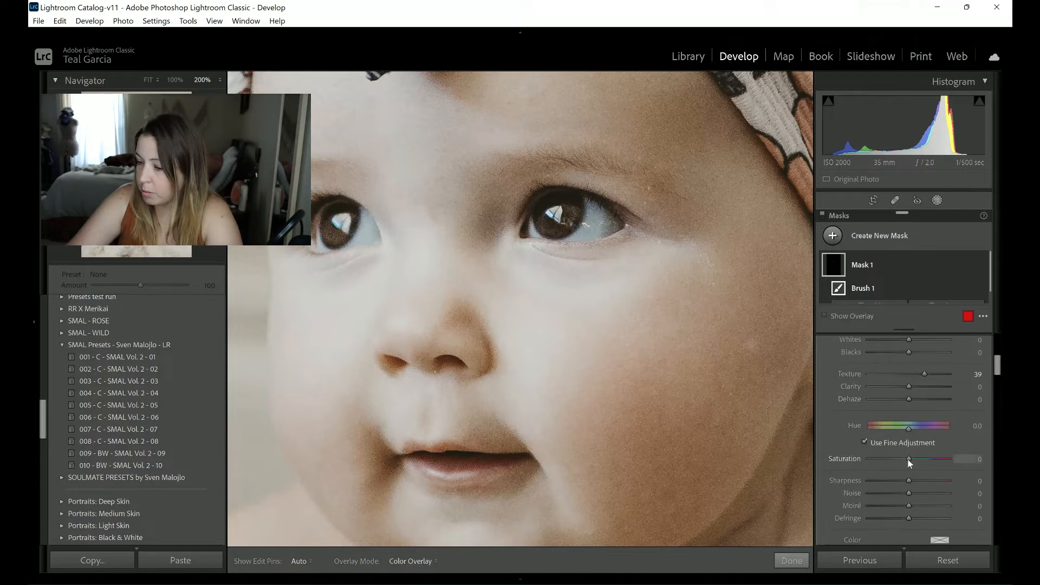
{"action": "left_click_drag", "start_coordinate": [912, 457], "coordinate": [920, 458]}
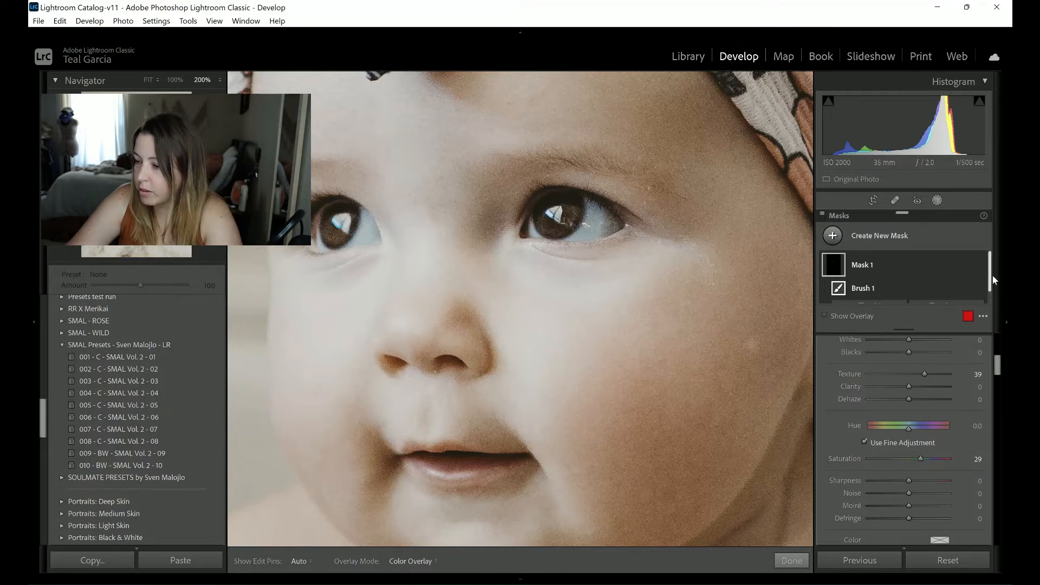
Step: Subtract a smaller brush from the eye mask over the catchlights in both of the baby's eyes
{"action": "scroll", "coordinate": [990, 278], "scroll_direction": "down", "scroll_amount": 1}
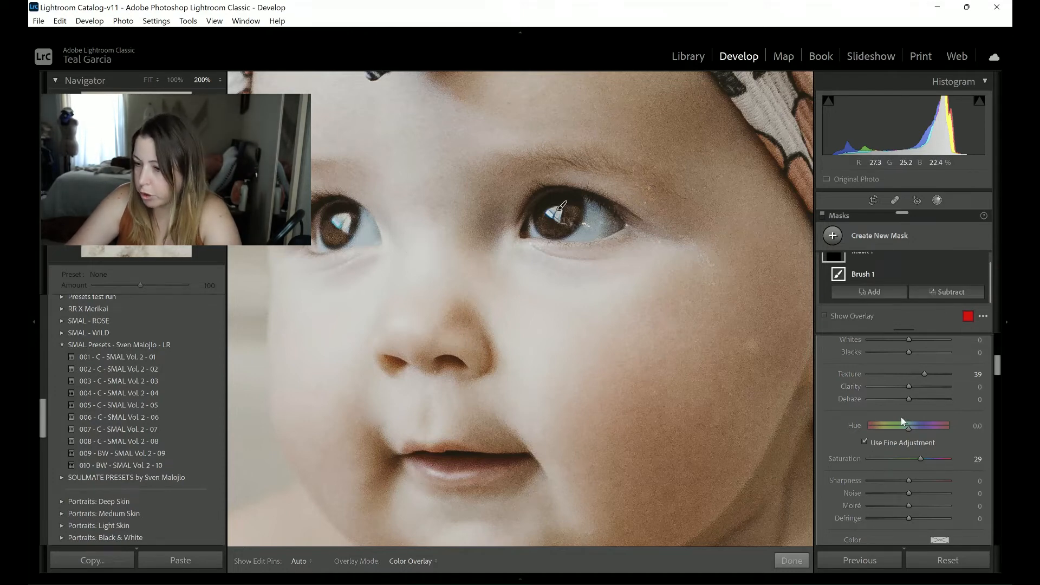
{"action": "left_click", "coordinate": [948, 293]}
{"action": "left_click", "coordinate": [928, 364]}
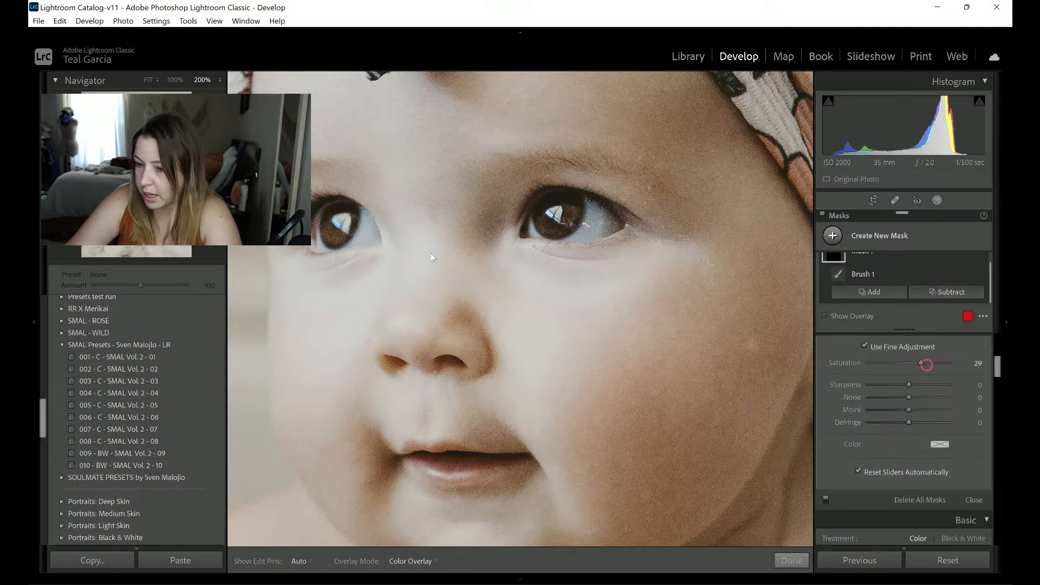
{"action": "key", "text": "bracketleft"}
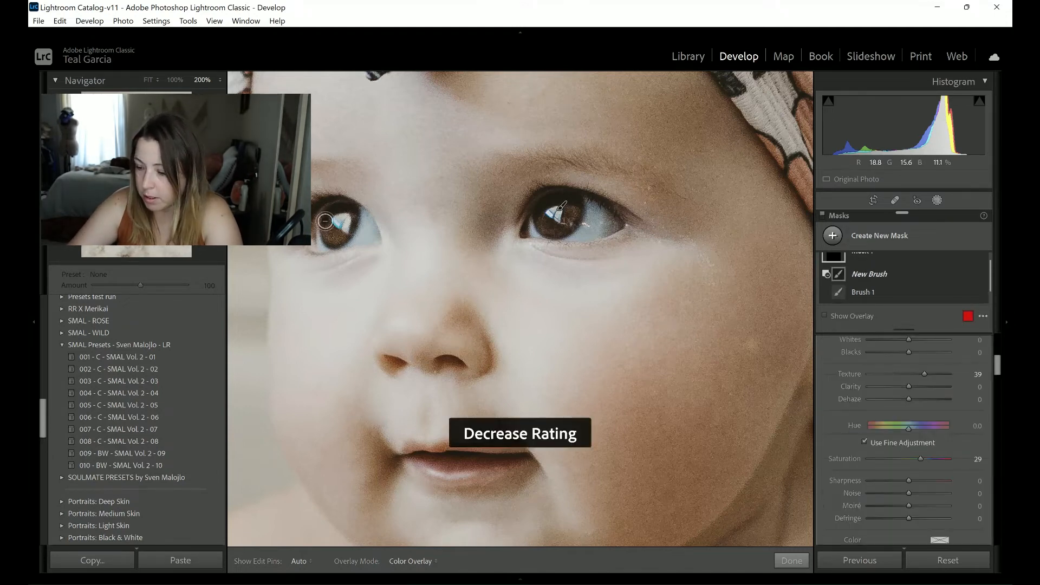
{"action": "left_click_drag", "start_coordinate": [340, 237], "coordinate": [340, 223]}
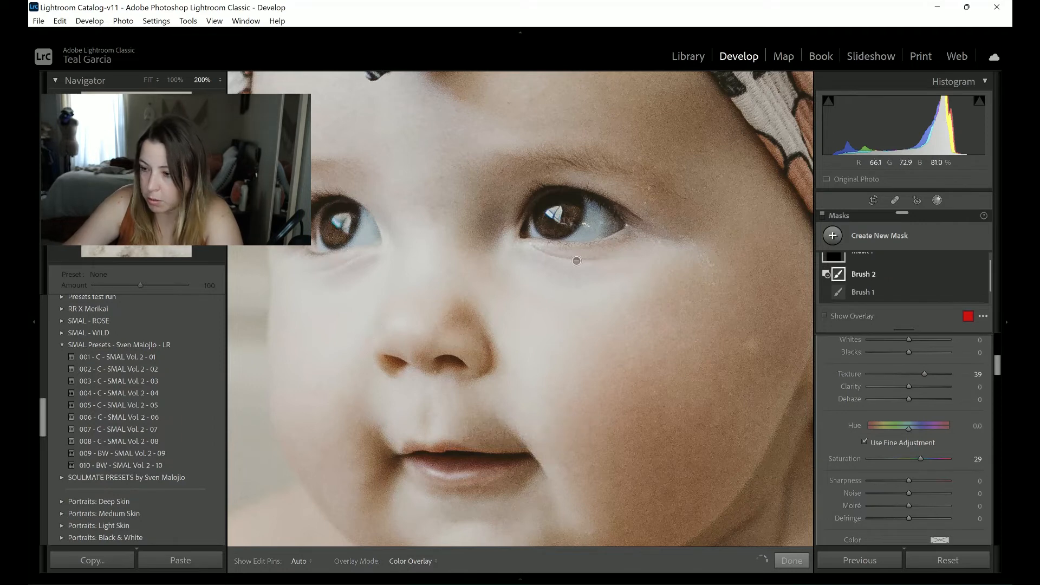
{"action": "key", "text": "h"}
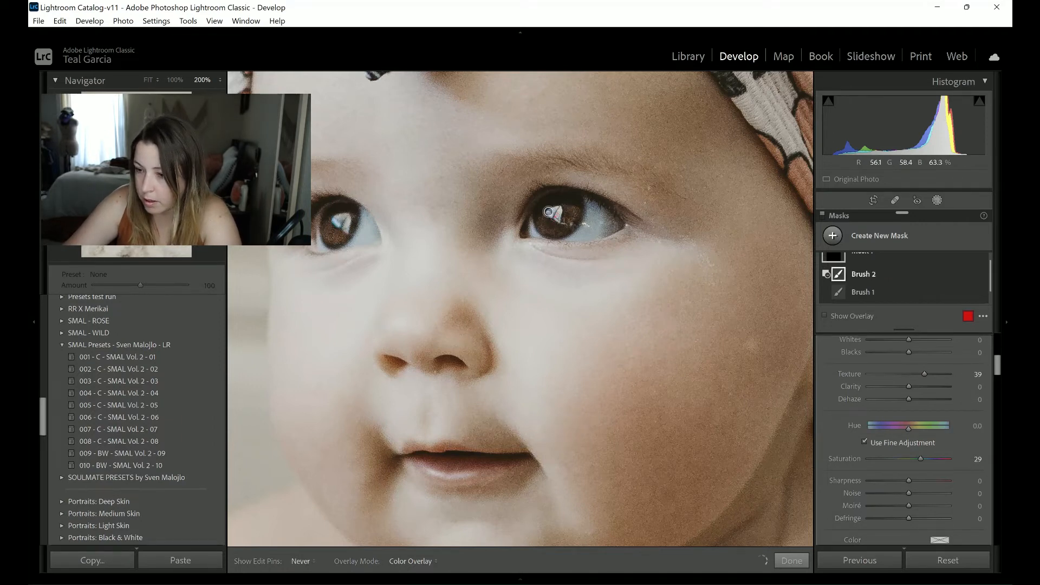
{"action": "key", "text": "h"}
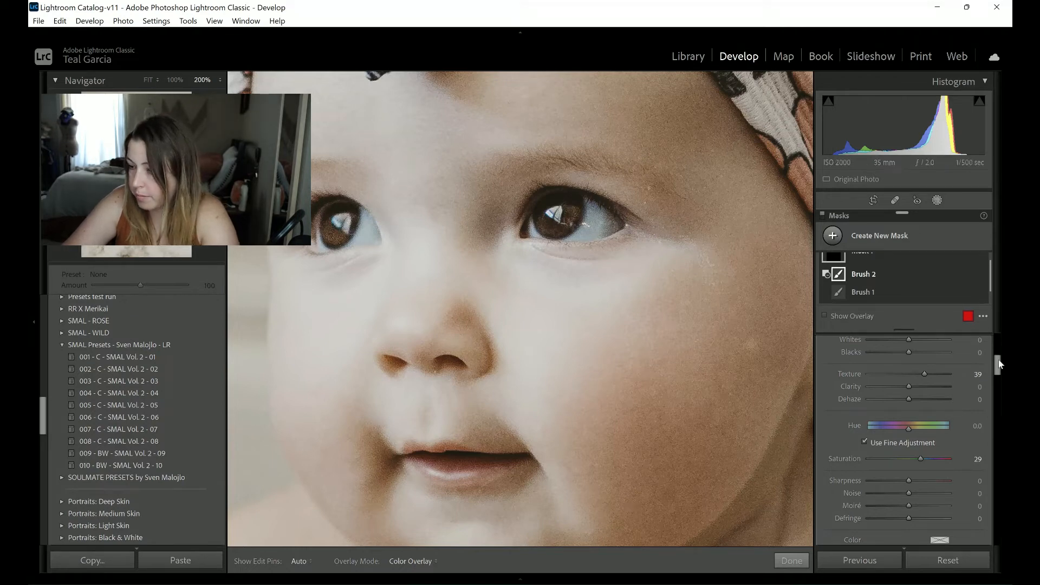
Step: Examine the eye edit on the baby portrait both up close and at full-frame size
{"action": "scroll", "coordinate": [1000, 364], "scroll_direction": "up", "scroll_amount": 2}
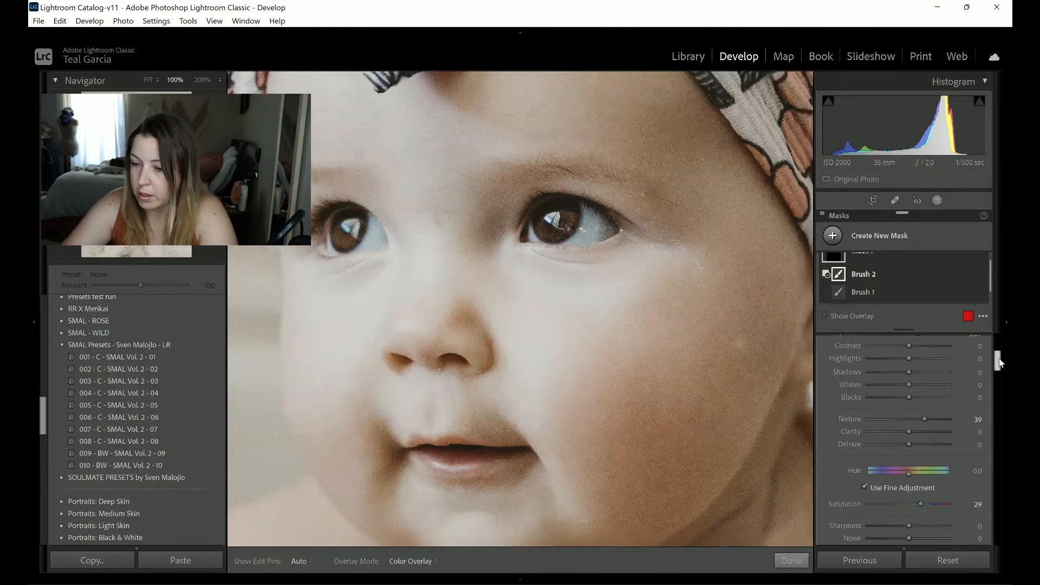
{"action": "key", "text": "ctrl+minus"}
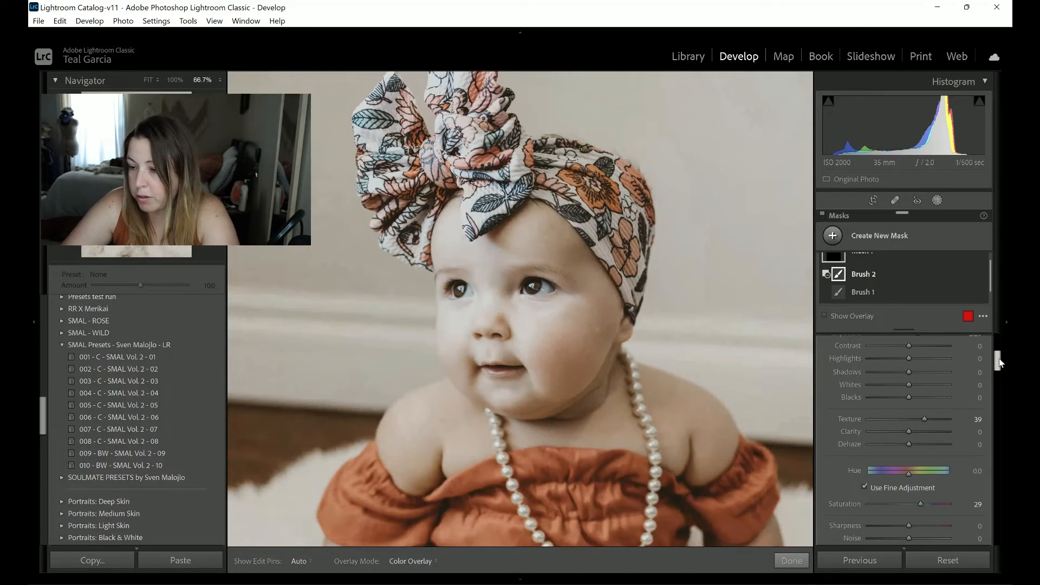
{"action": "key", "text": "ctrl+minus"}
{"action": "key", "text": "ctrl+minus"}
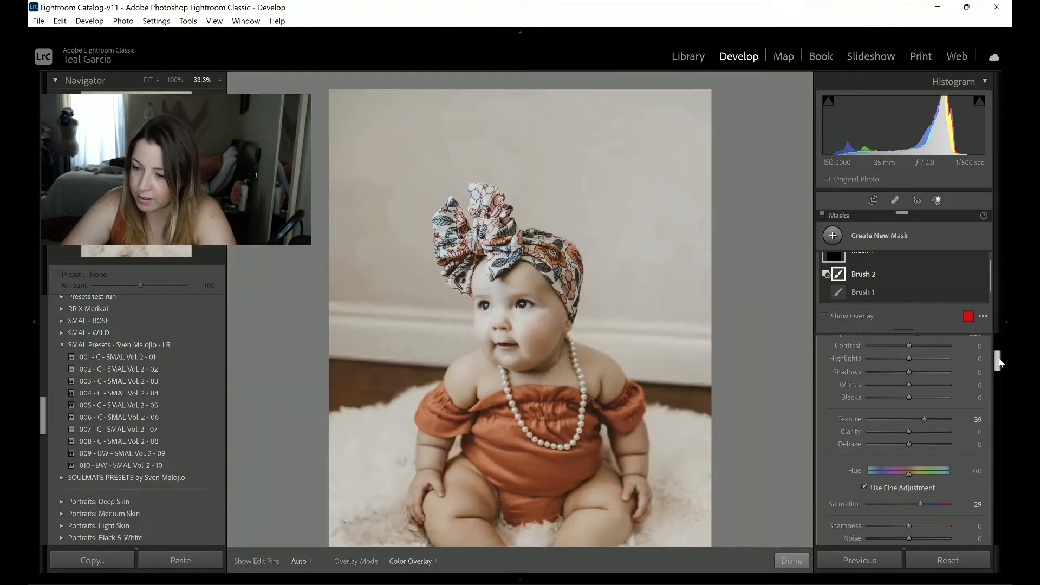
{"action": "key", "text": "ctrl+minus"}
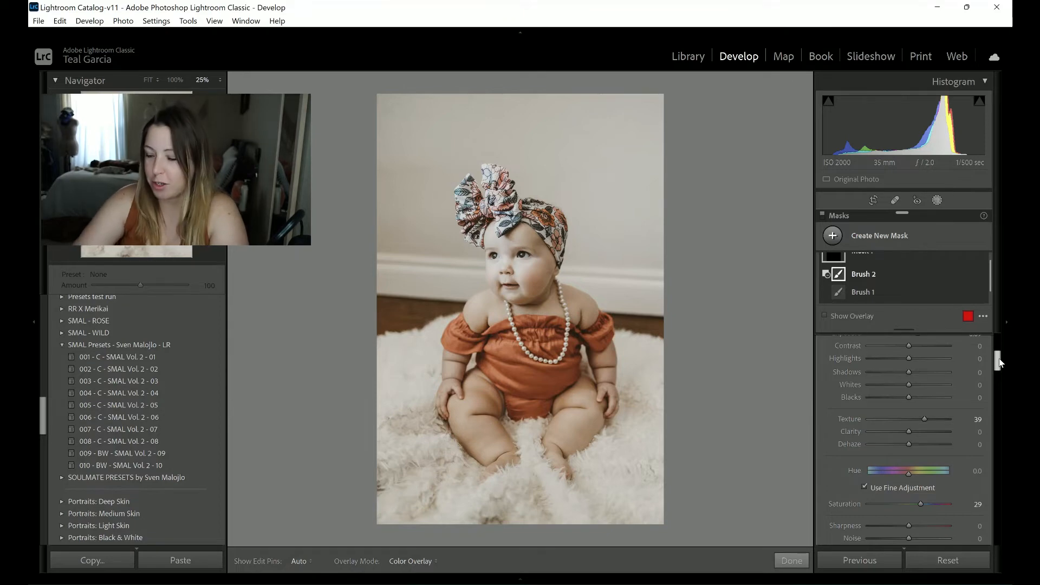
{"action": "key", "text": "ctrl+minus"}
{"action": "key", "text": "ctrl+equal"}
{"action": "key", "text": "ctrl+equal"}
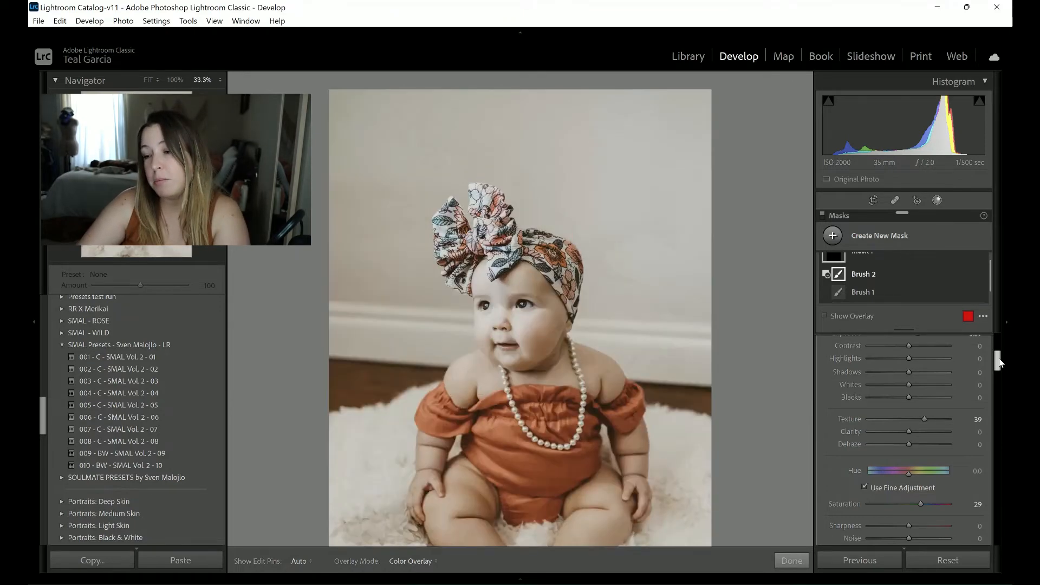
{"action": "key", "text": "ctrl+minus"}
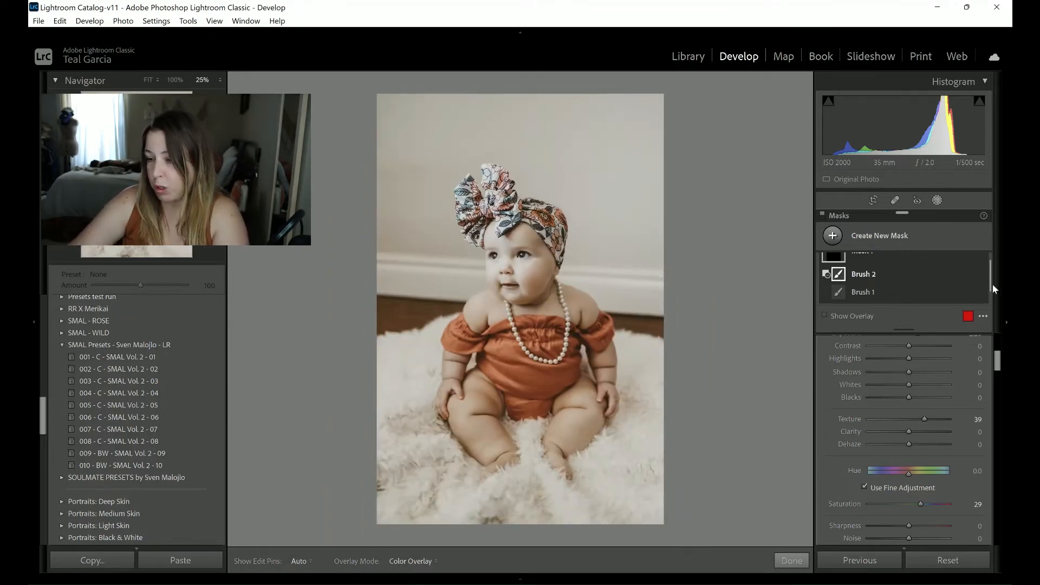
{"action": "key", "text": "ctrl+equal"}
{"action": "key", "text": "ctrl+equal"}
{"action": "key", "text": "ctrl+equal"}
{"action": "key", "text": "ctrl+equal"}
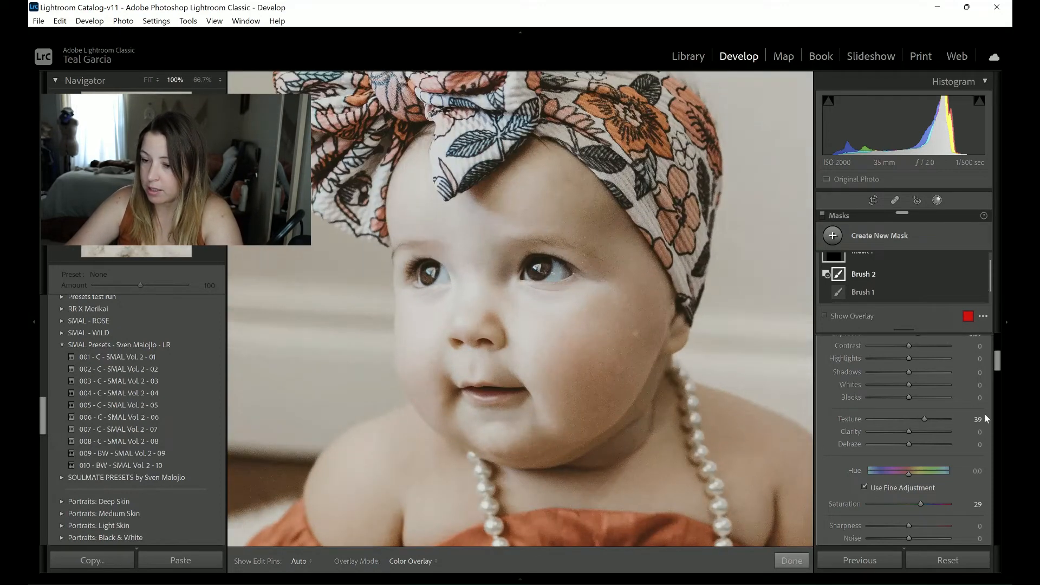
{"action": "key", "text": "ctrl+minus"}
{"action": "key", "text": "ctrl+minus"}
{"action": "key", "text": "ctrl+minus"}
{"action": "key", "text": "ctrl+minus"}
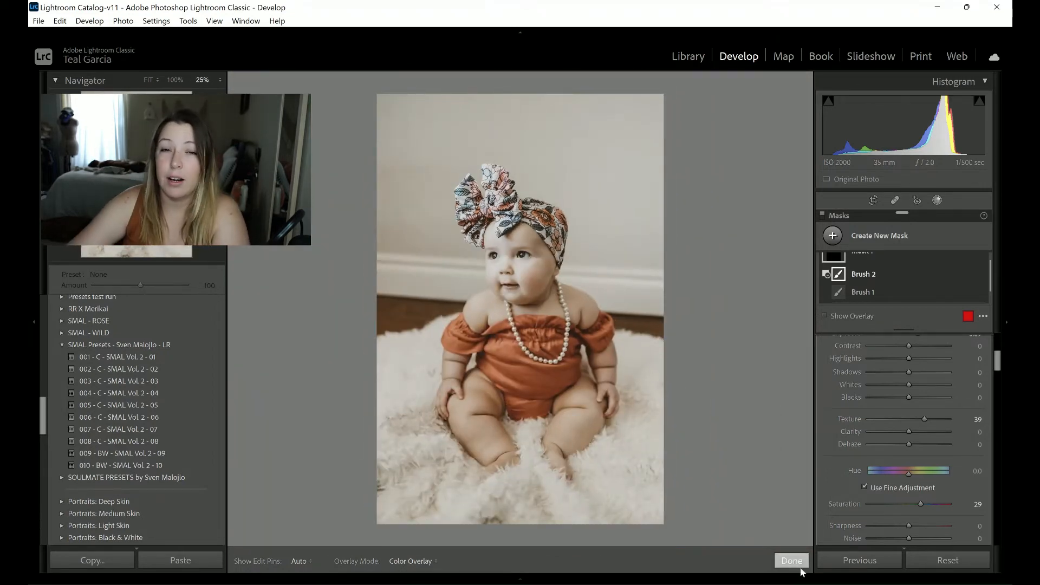
Step: Finish masking and show the before-and-after comparison of the baby portrait
{"action": "left_click", "coordinate": [801, 567]}
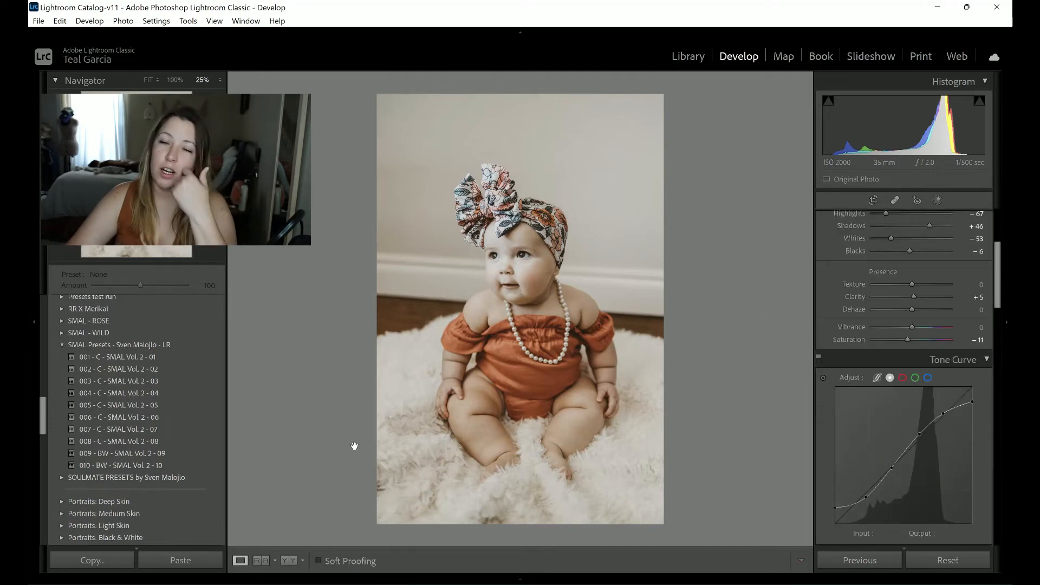
{"action": "left_click", "coordinate": [354, 446]}
{"action": "left_click", "coordinate": [289, 561]}
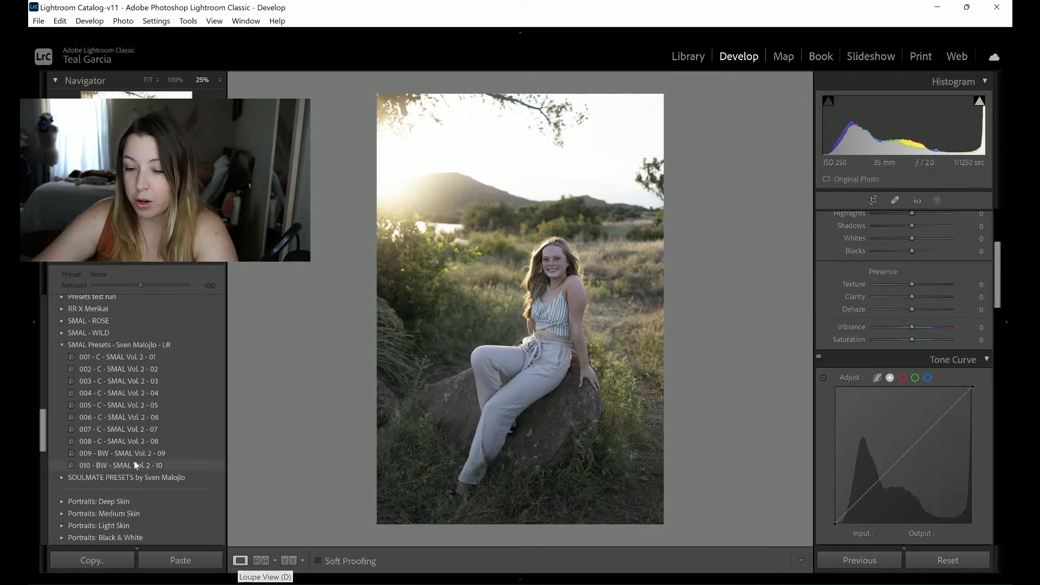
Step: Apply the 008 - C - SMAL Vol. 2 - 08 preset to the photo of the woman on the rock and raise exposure to +0.20
{"action": "left_click", "coordinate": [153, 444]}
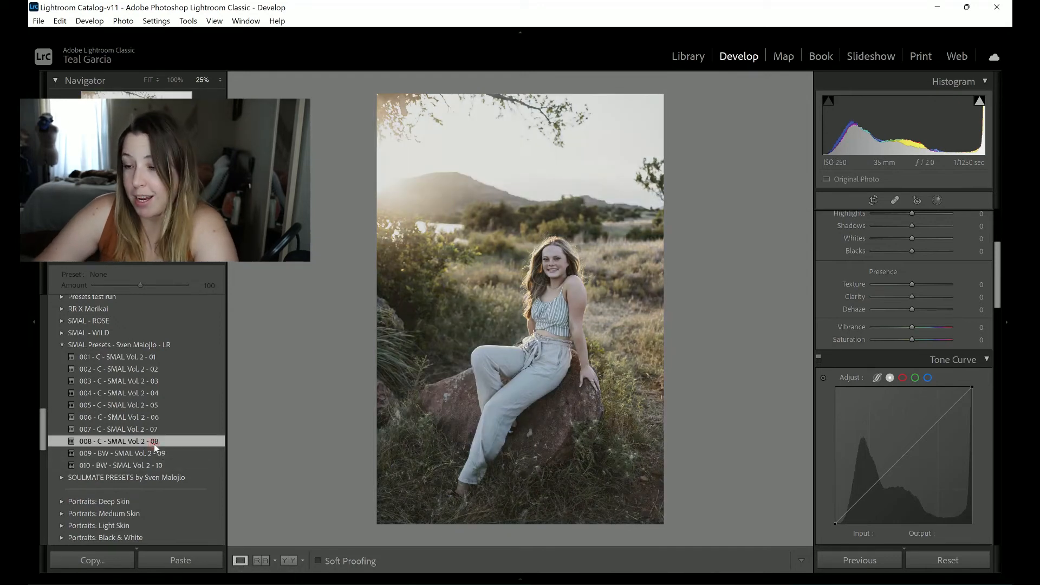
{"action": "key", "text": "equal"}
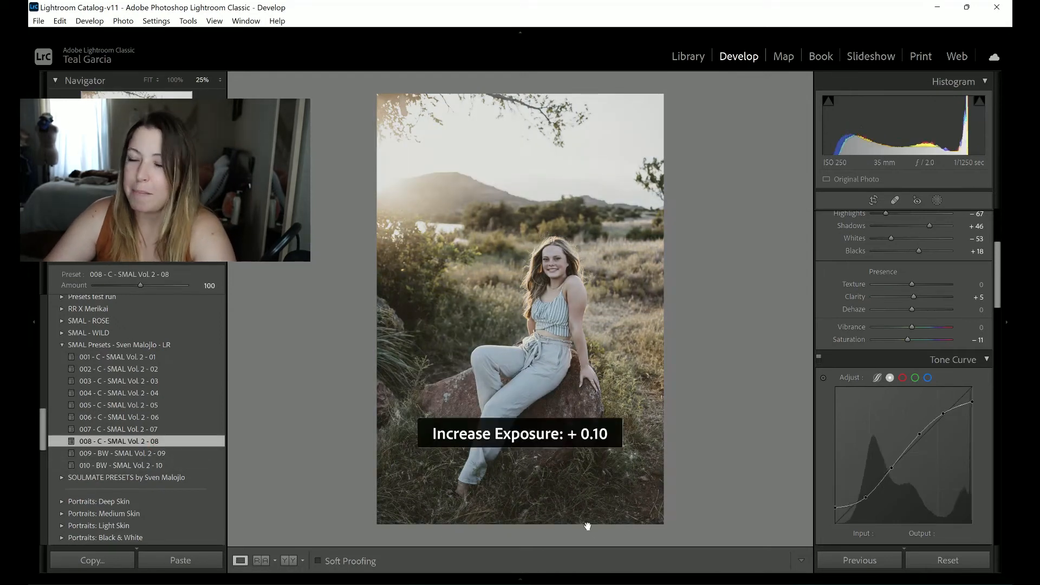
{"action": "key", "text": "equal"}
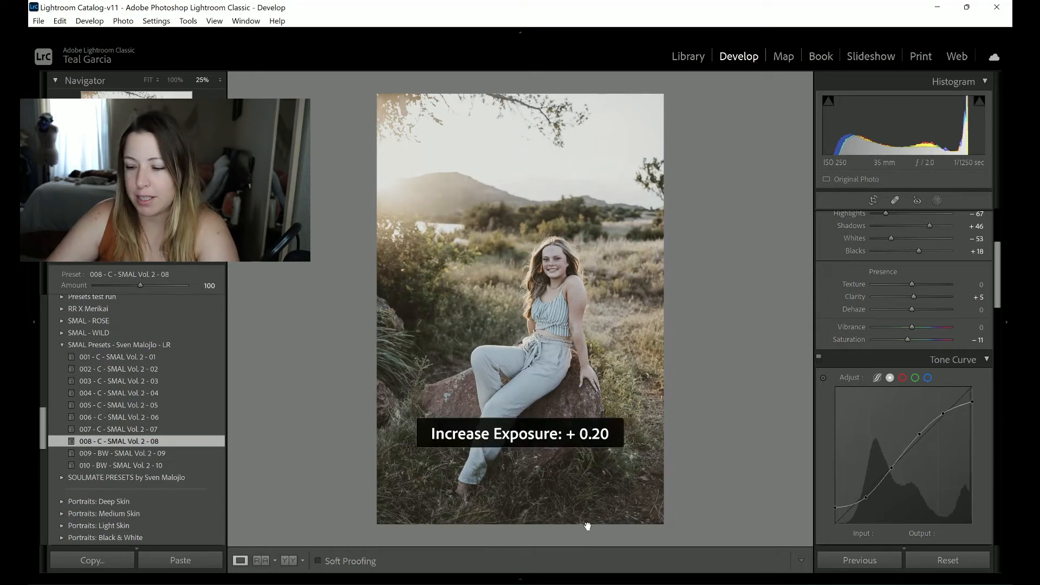
{"action": "left_click", "coordinate": [585, 524]}
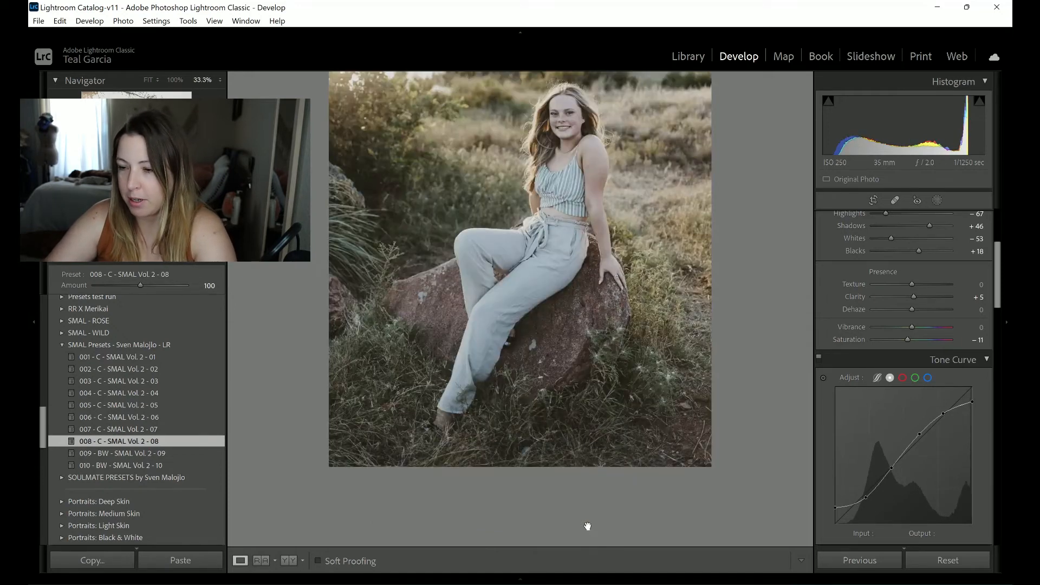
{"action": "left_click_drag", "start_coordinate": [579, 240], "coordinate": [567, 369]}
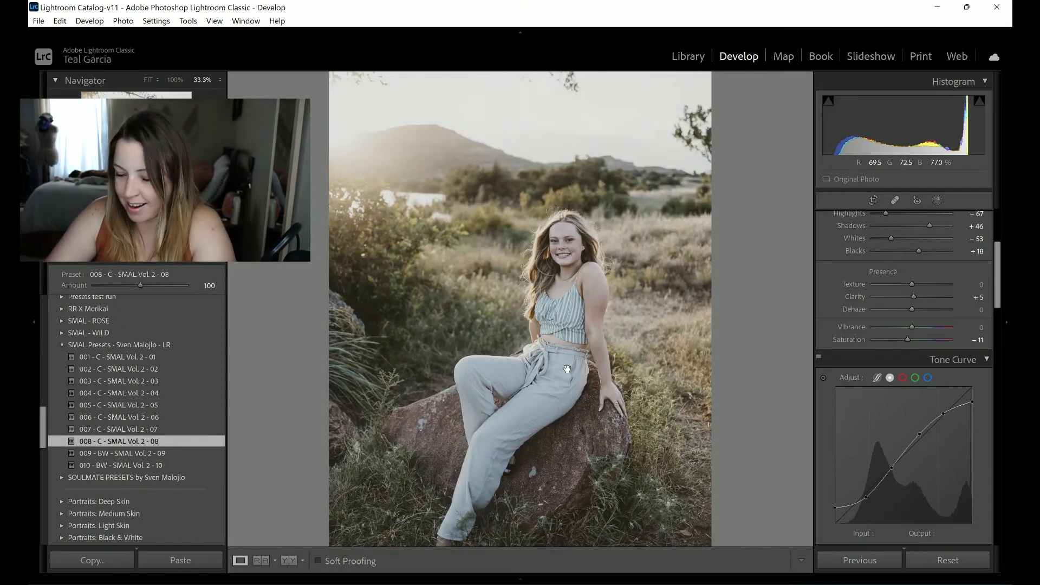
{"action": "left_click", "coordinate": [567, 369]}
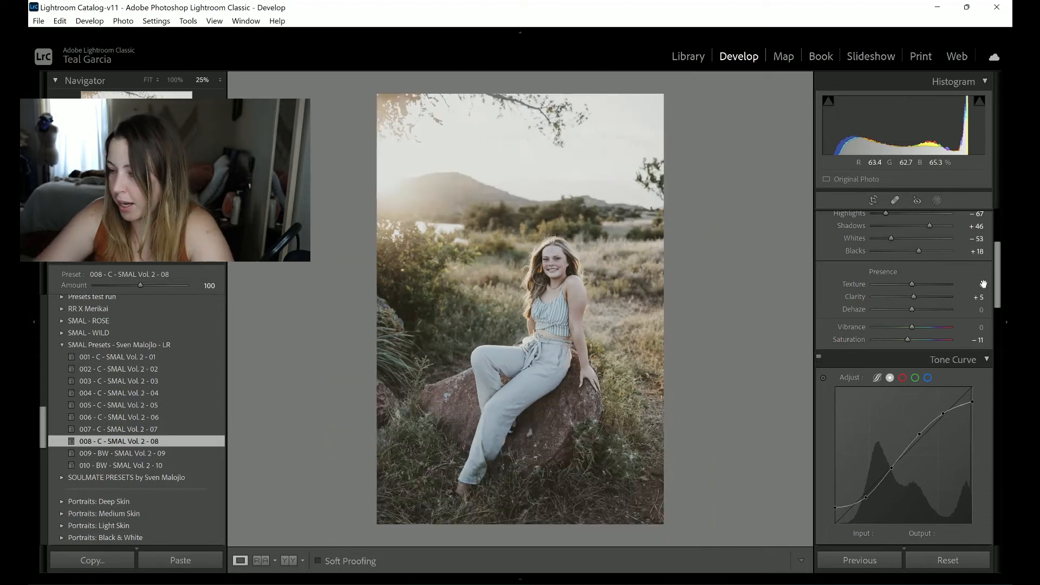
Step: Warm the outdoor portrait to a temperature of 7050 and lower its exposure to 0.00
{"action": "scroll", "coordinate": [996, 294], "scroll_direction": "up", "scroll_amount": 5}
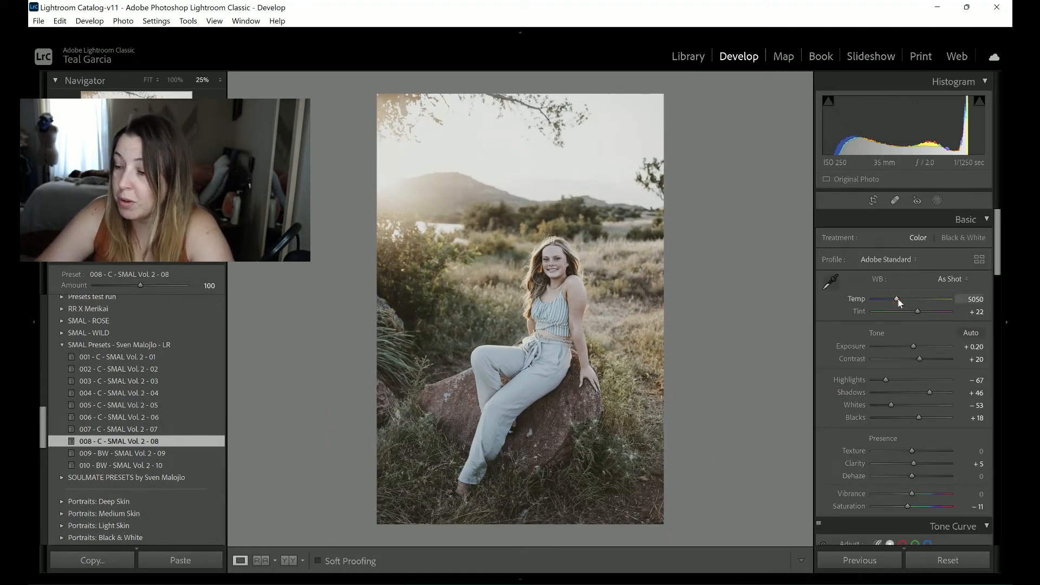
{"action": "left_click_drag", "start_coordinate": [902, 300], "coordinate": [914, 302]}
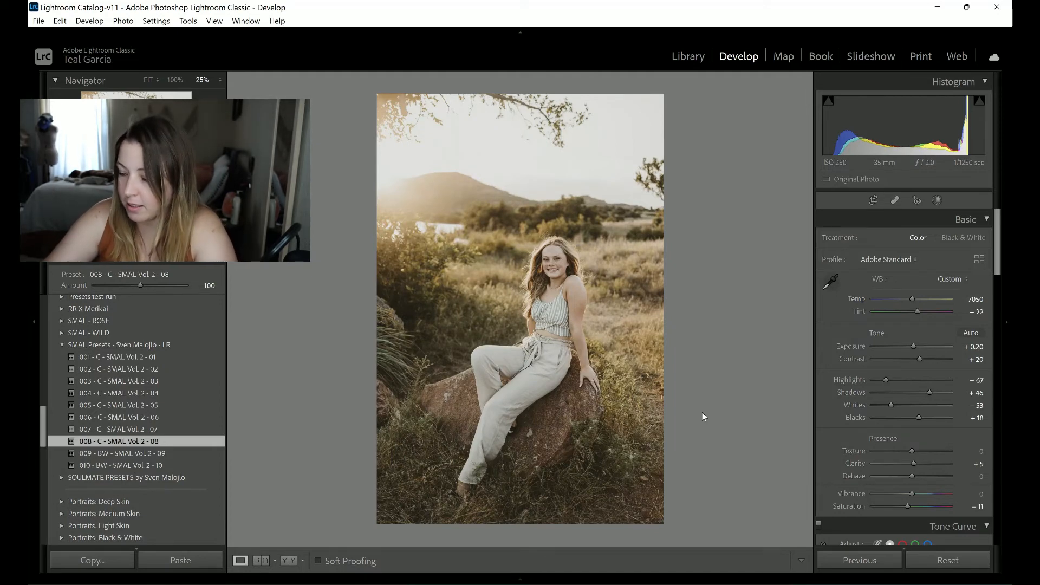
{"action": "key", "text": "minus"}
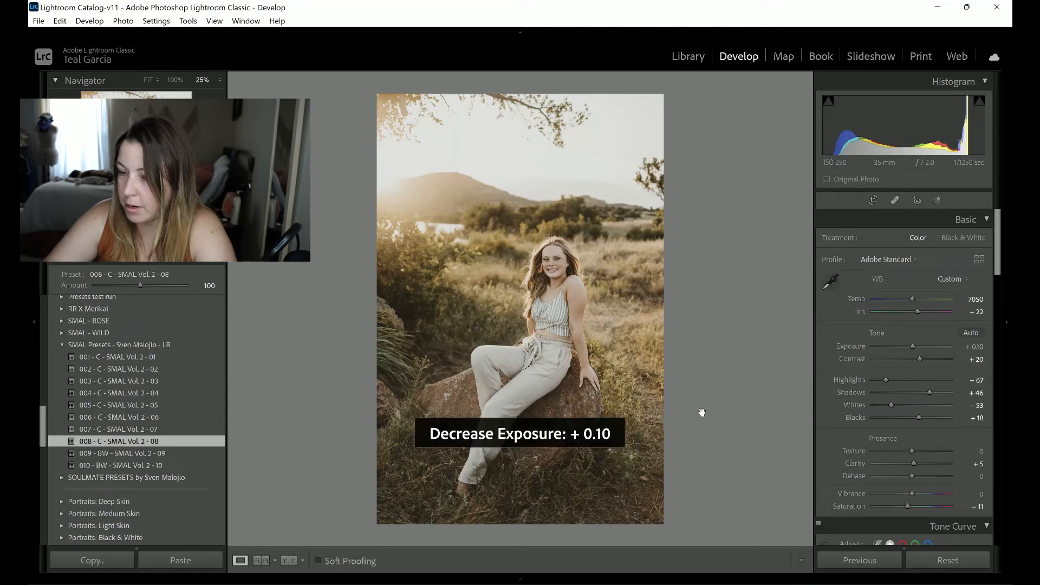
{"action": "key", "text": "minus"}
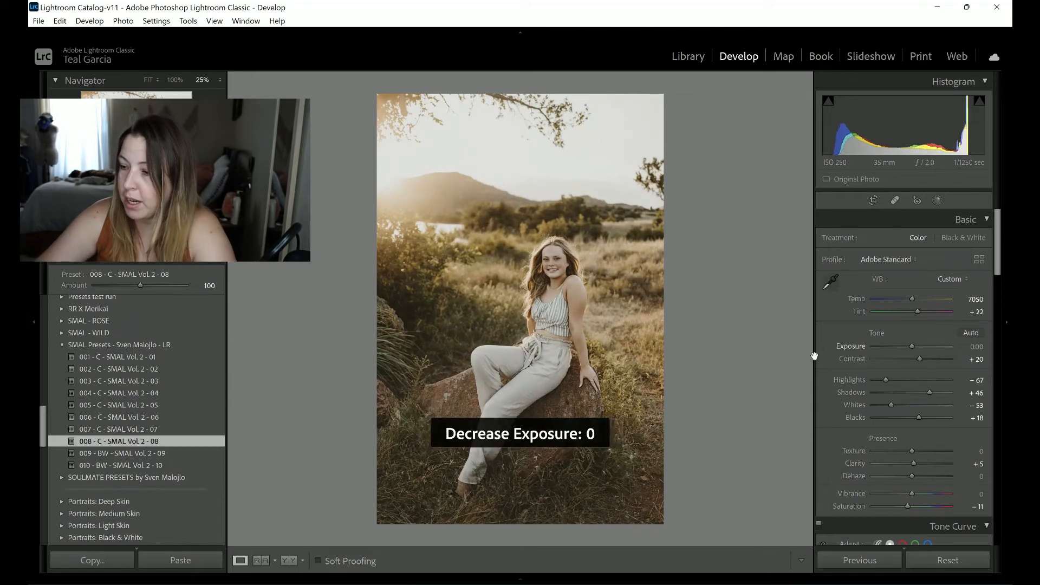
Step: Create a subject mask on the seated woman and set its exposure to 0.51, shadows to -20 and sharpness to 3
{"action": "left_click", "coordinate": [938, 201]}
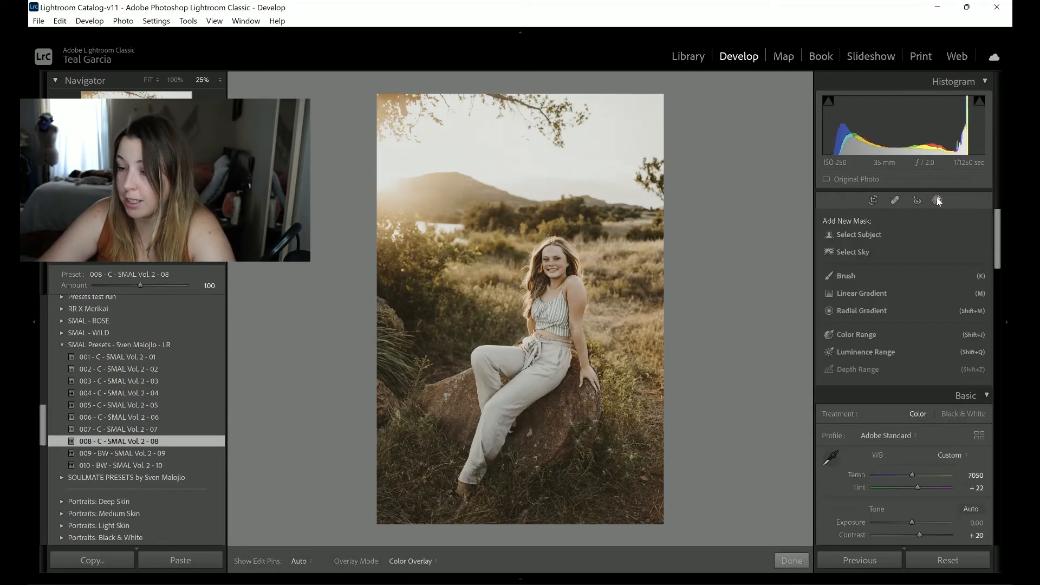
{"action": "left_click", "coordinate": [859, 241]}
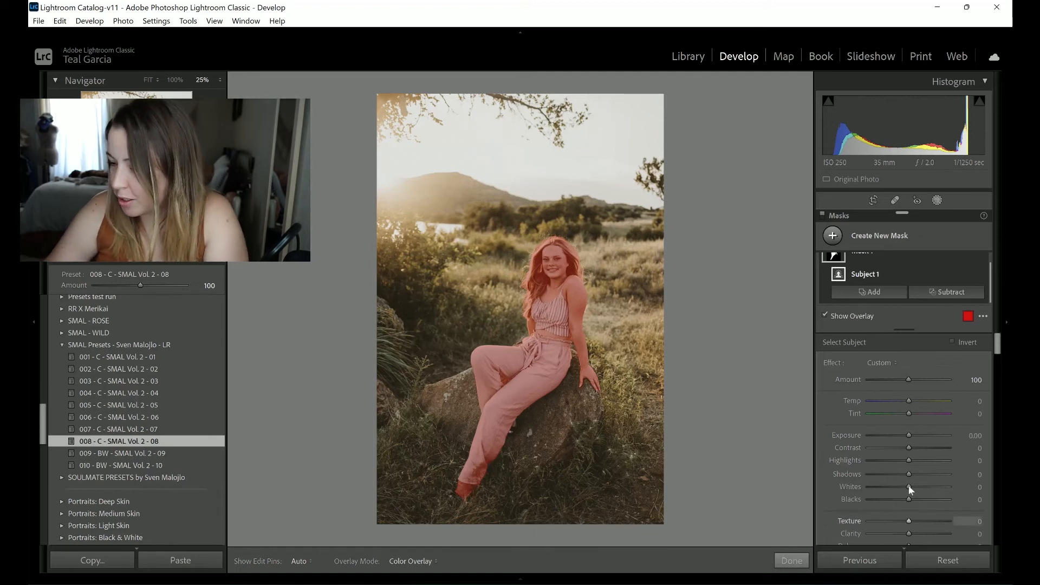
{"action": "left_click_drag", "start_coordinate": [909, 434], "coordinate": [915, 436]}
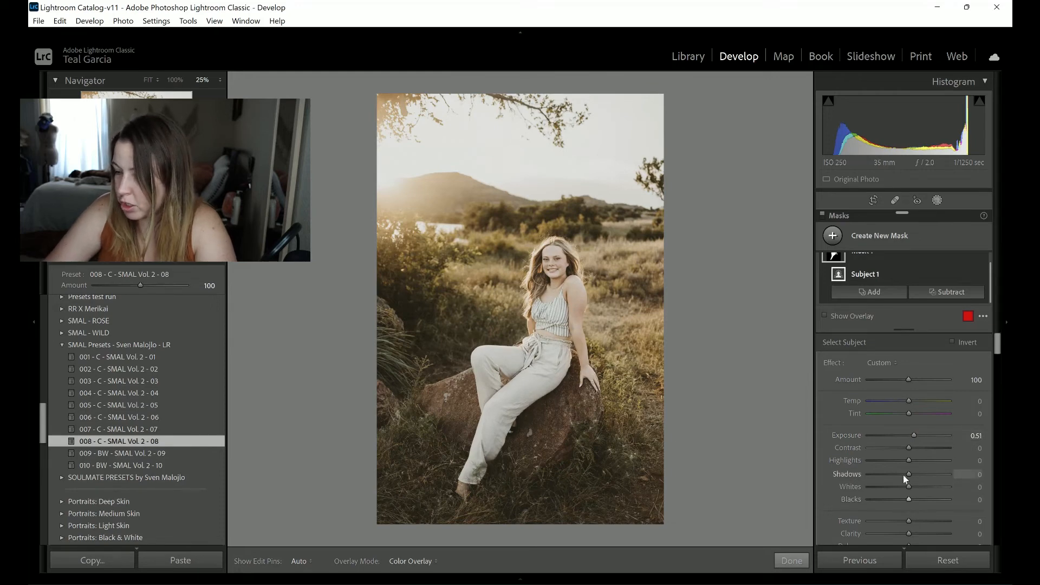
{"action": "left_click_drag", "start_coordinate": [908, 477], "coordinate": [899, 474]}
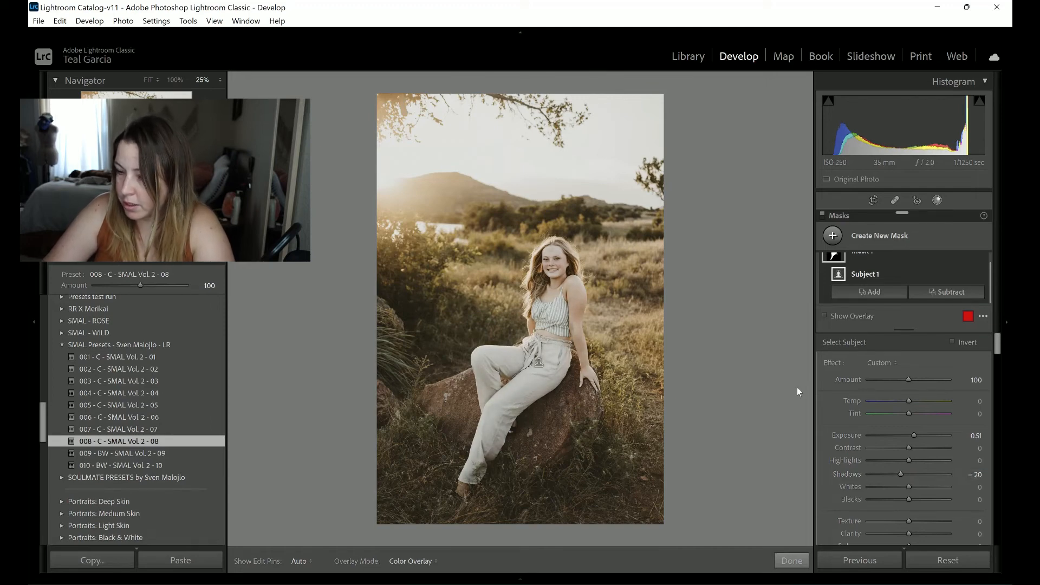
{"action": "scroll", "coordinate": [750, 356], "scroll_direction": "down", "scroll_amount": 3}
Step: Finish masking and examine the woman's arm, face and hair up close
{"action": "key", "text": "ctrl+equal"}
{"action": "key", "text": "ctrl+equal"}
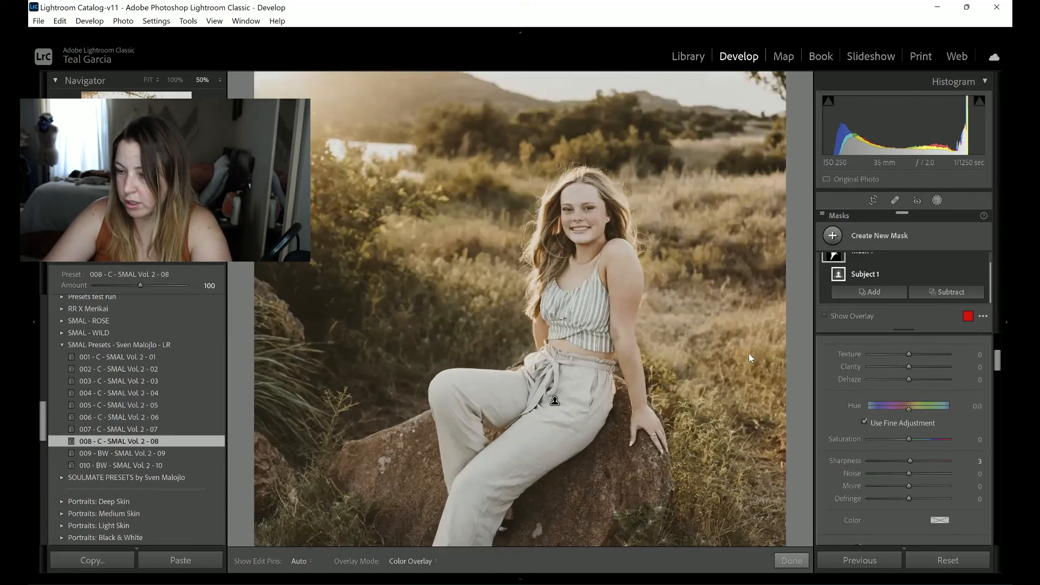
{"action": "key", "text": "ctrl+equal"}
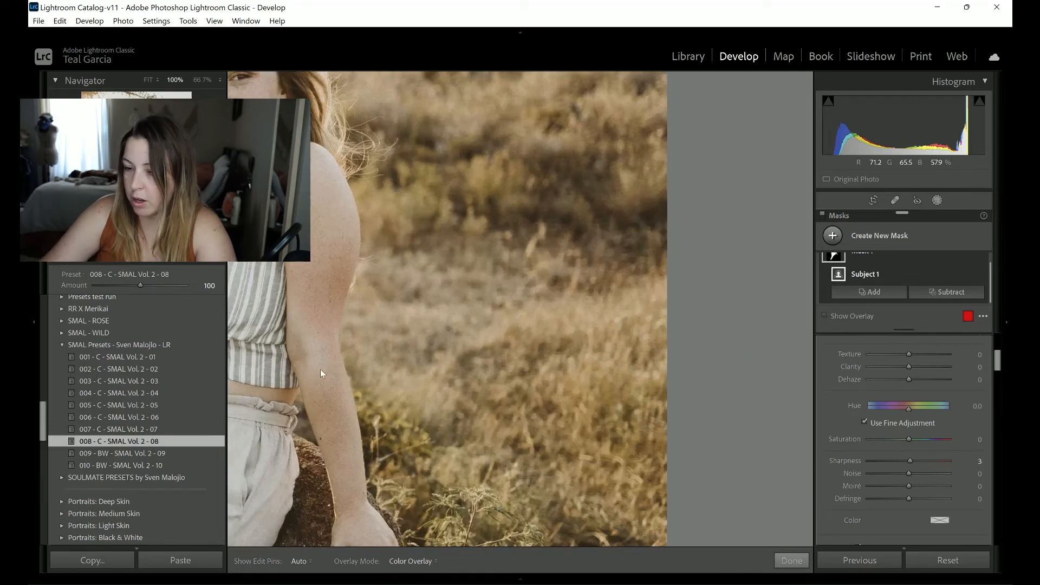
{"action": "left_click", "coordinate": [808, 558]}
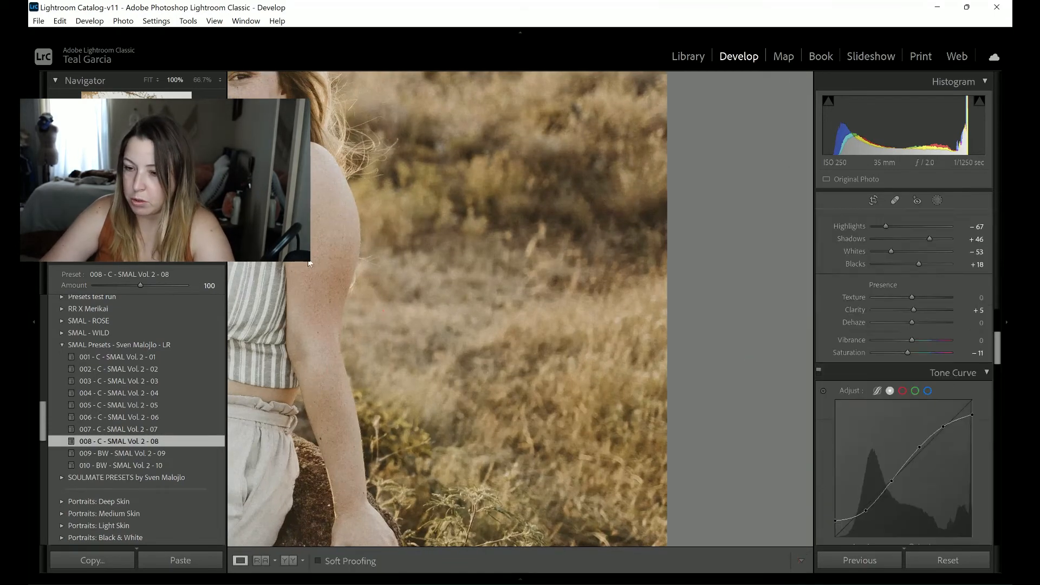
{"action": "left_click", "coordinate": [529, 334]}
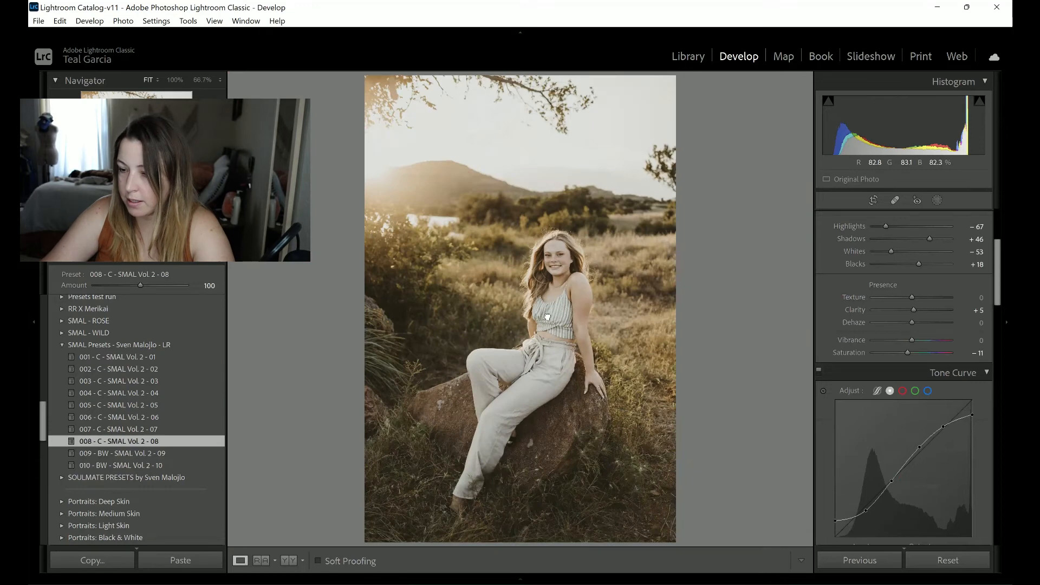
{"action": "left_click", "coordinate": [548, 320]}
{"action": "left_click_drag", "start_coordinate": [617, 185], "coordinate": [609, 348]}
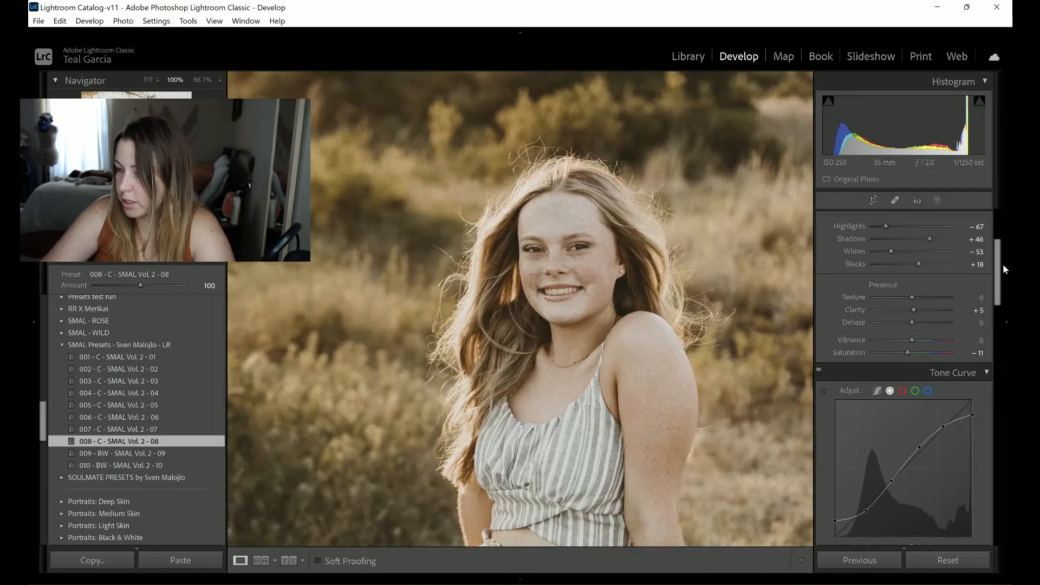
Step: Set the grain amount to 0 in the outdoor portrait's effects and examine the woman's face up close
{"action": "scroll", "coordinate": [1000, 412], "scroll_direction": "down", "scroll_amount": 2}
{"action": "scroll", "coordinate": [997, 405], "scroll_direction": "down", "scroll_amount": 10}
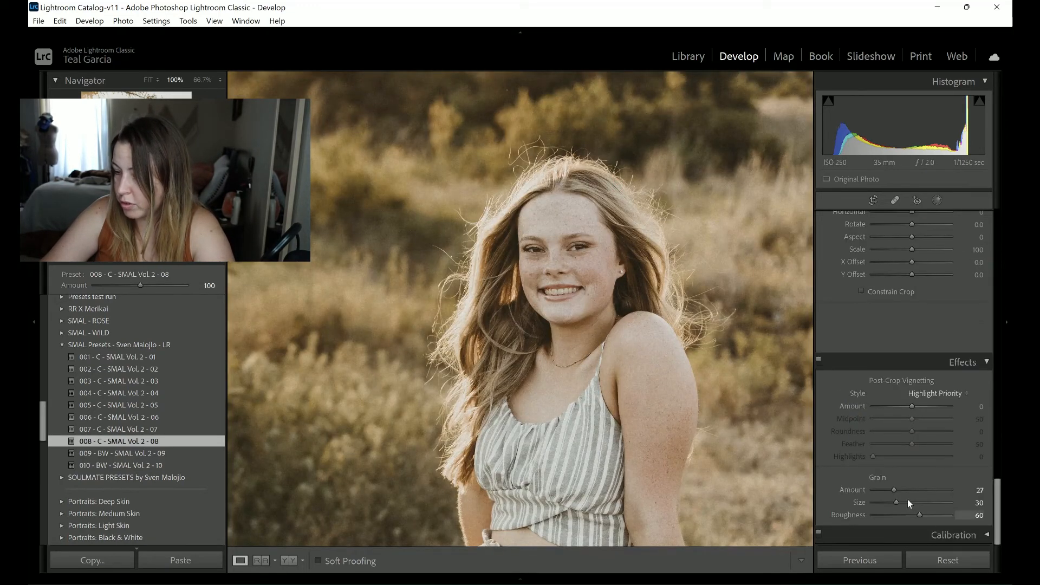
{"action": "left_click", "coordinate": [896, 490]}
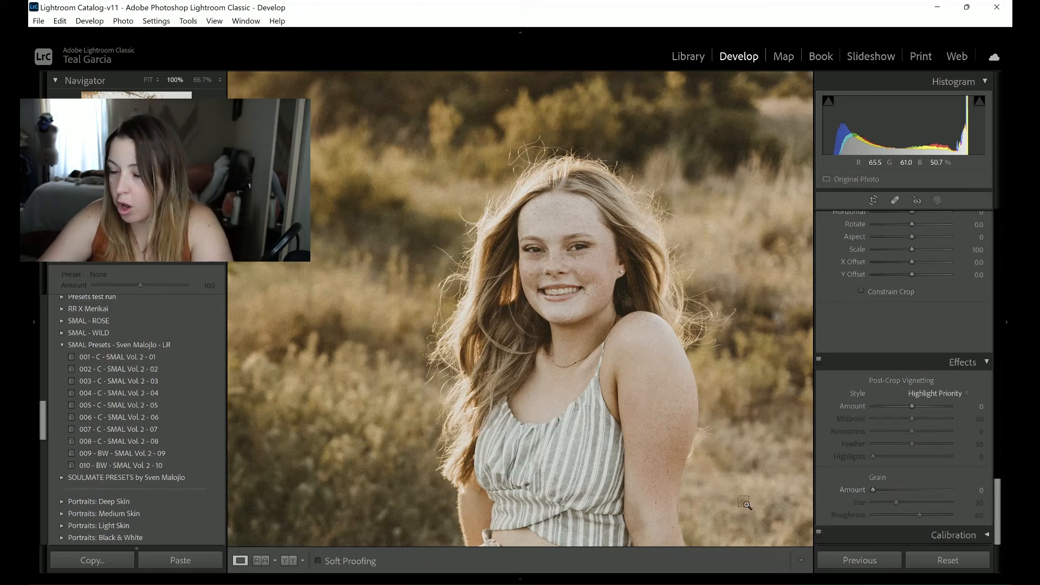
{"action": "key", "text": "ctrl+equal"}
{"action": "key", "text": "ctrl+equal"}
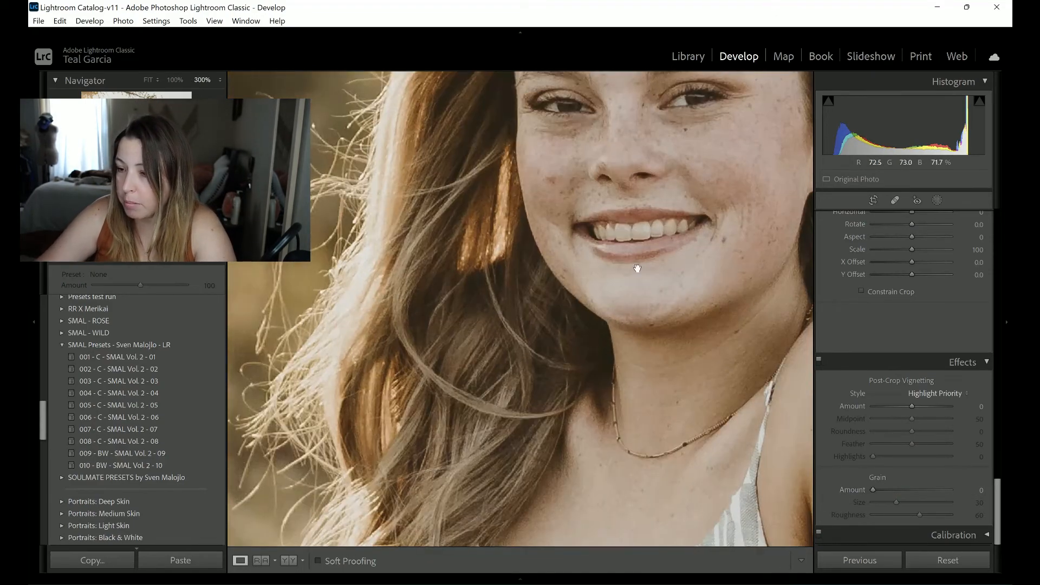
{"action": "left_click_drag", "start_coordinate": [678, 153], "coordinate": [580, 336]}
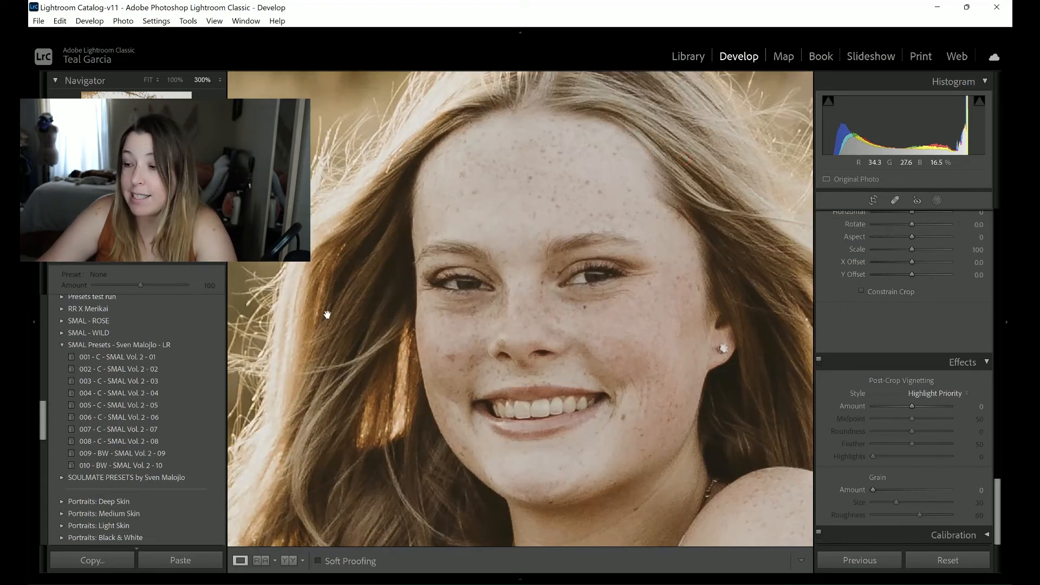
Step: Create a new brush mask and paint it over the irises of both of the woman's eyes
{"action": "left_click", "coordinate": [937, 199]}
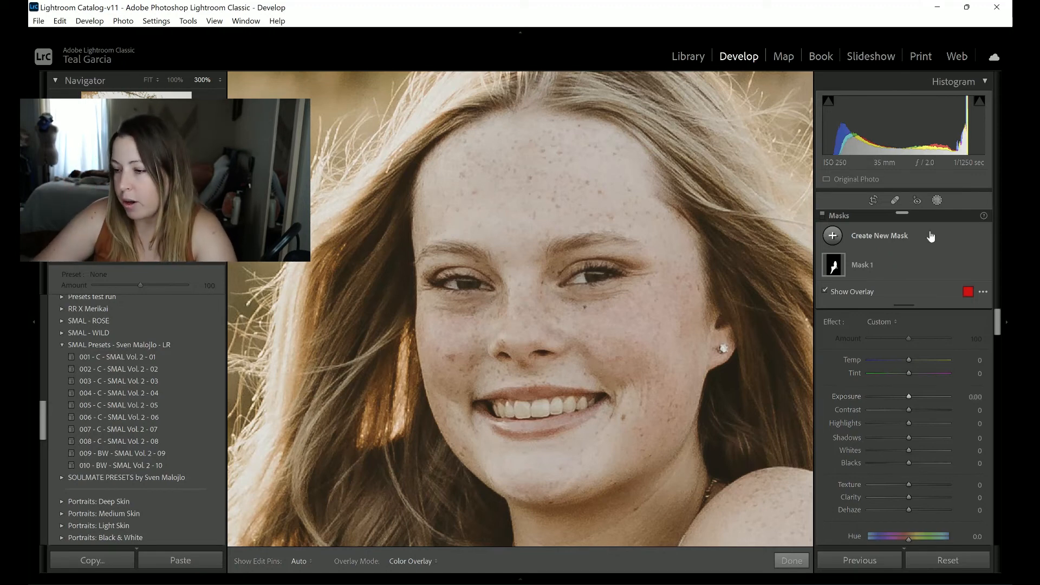
{"action": "left_click", "coordinate": [937, 202]}
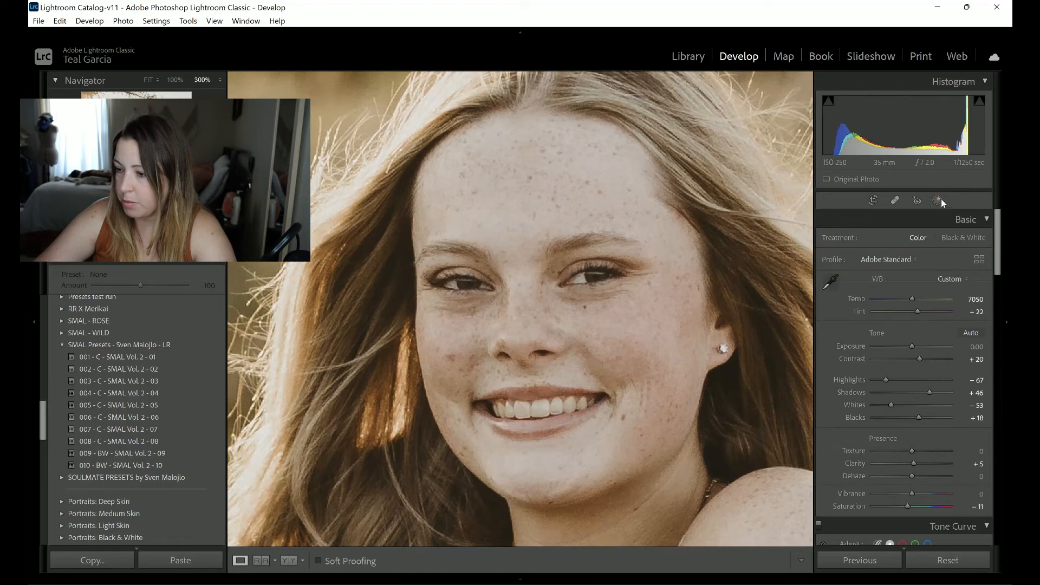
{"action": "left_click", "coordinate": [937, 201]}
{"action": "left_click", "coordinate": [834, 237]}
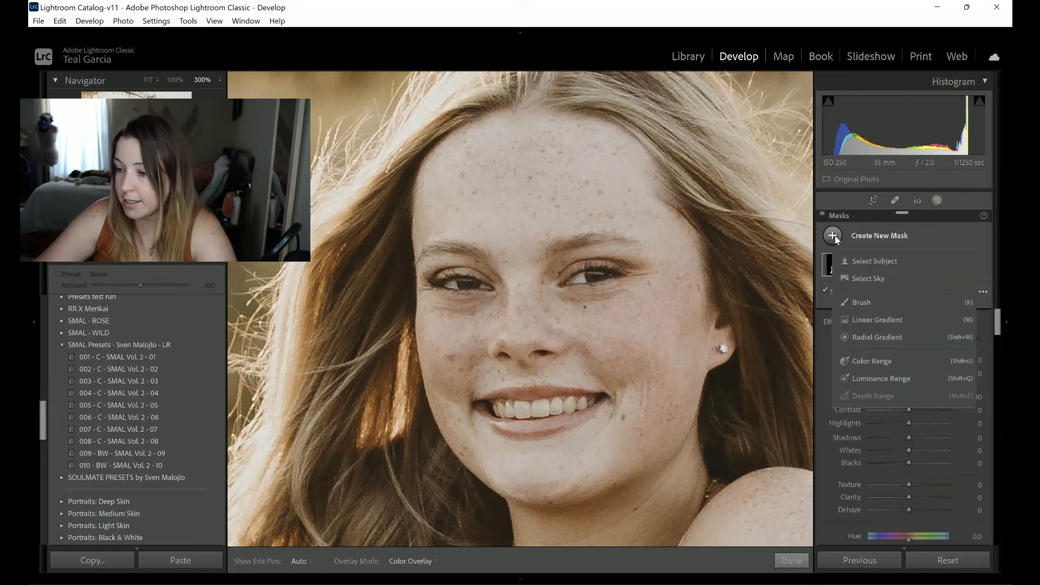
{"action": "left_click", "coordinate": [863, 306]}
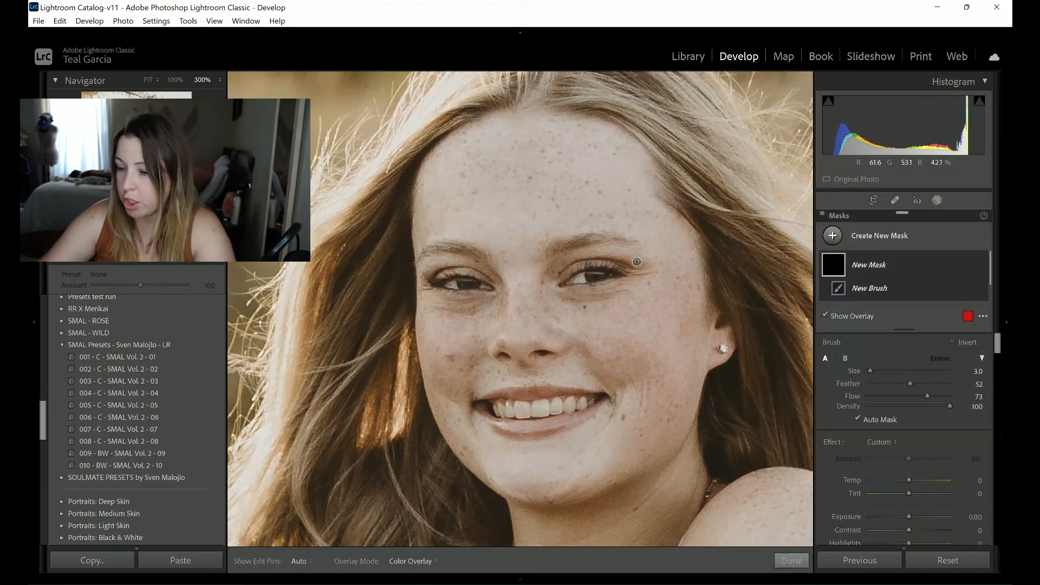
{"action": "key", "text": "ctrl+equal"}
{"action": "left_click_drag", "start_coordinate": [616, 261], "coordinate": [639, 259]}
{"action": "mouse_move", "coordinate": [445, 267]}
{"action": "left_mouse_down"}
{"action": "mouse_move", "coordinate": [462, 269]}
{"action": "mouse_move", "coordinate": [444, 267]}
{"action": "left_mouse_up"}
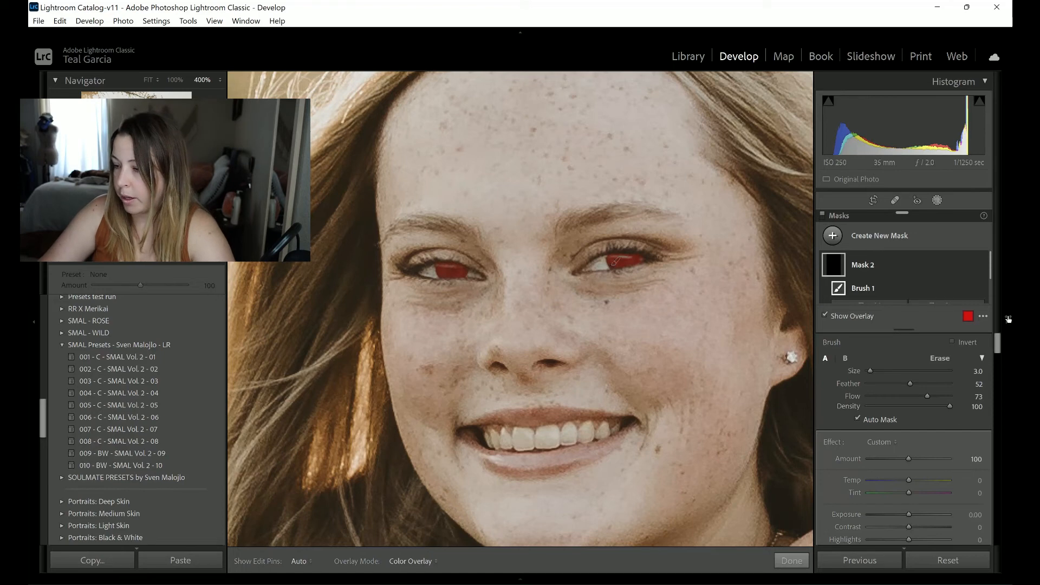
Step: Set the eye mask's exposure to 0.50 and saturation to 36, and finish masking
{"action": "left_click_drag", "start_coordinate": [1000, 347], "coordinate": [1000, 353]}
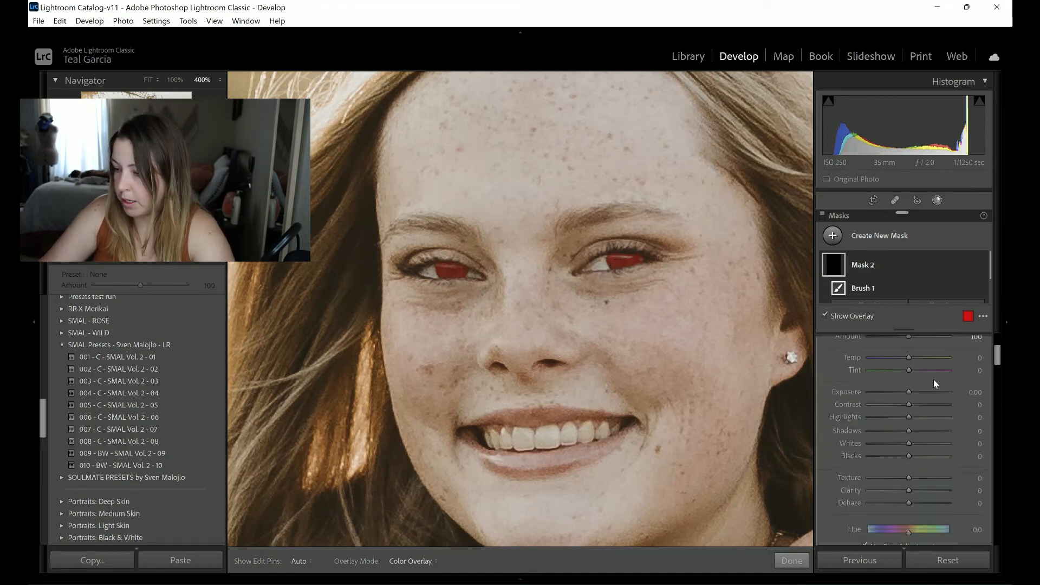
{"action": "left_click_drag", "start_coordinate": [908, 392], "coordinate": [910, 393]}
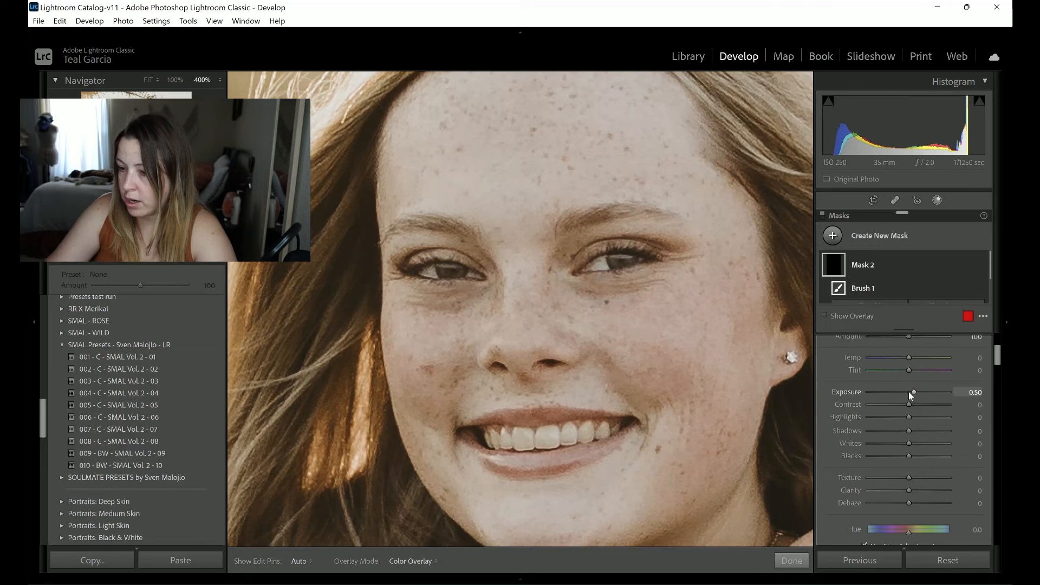
{"action": "left_click_drag", "start_coordinate": [1000, 358], "coordinate": [999, 366]}
{"action": "left_click_drag", "start_coordinate": [910, 453], "coordinate": [918, 454]}
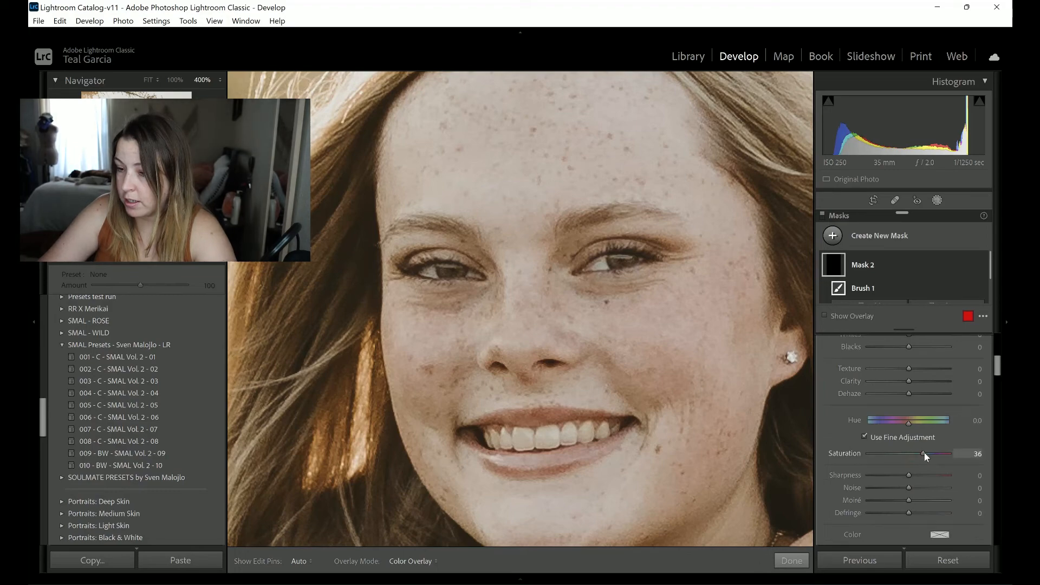
{"action": "key", "text": "ctrl+minus"}
{"action": "key", "text": "ctrl+minus"}
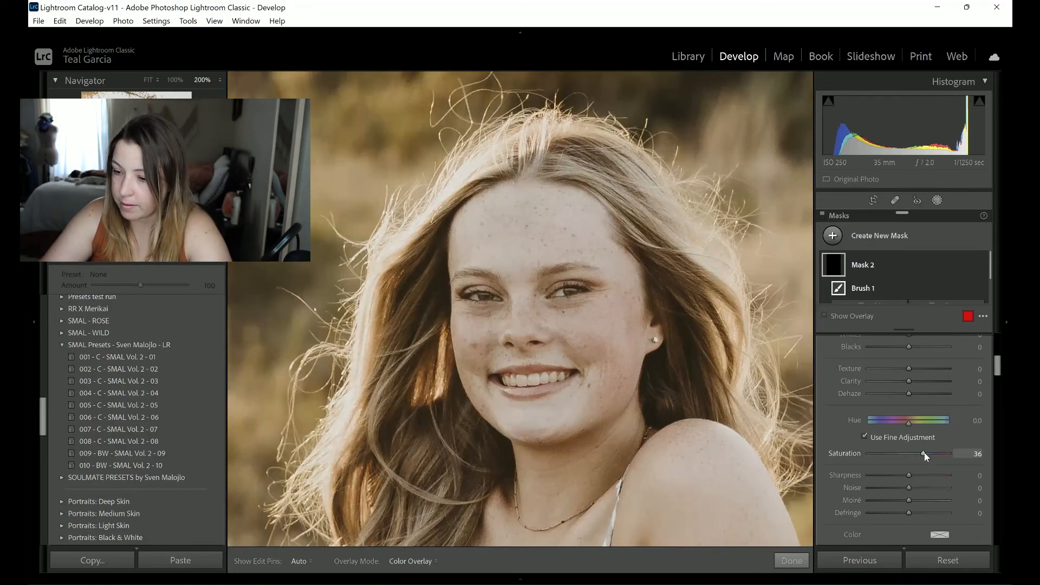
{"action": "key", "text": "ctrl+minus"}
{"action": "key", "text": "ctrl+minus"}
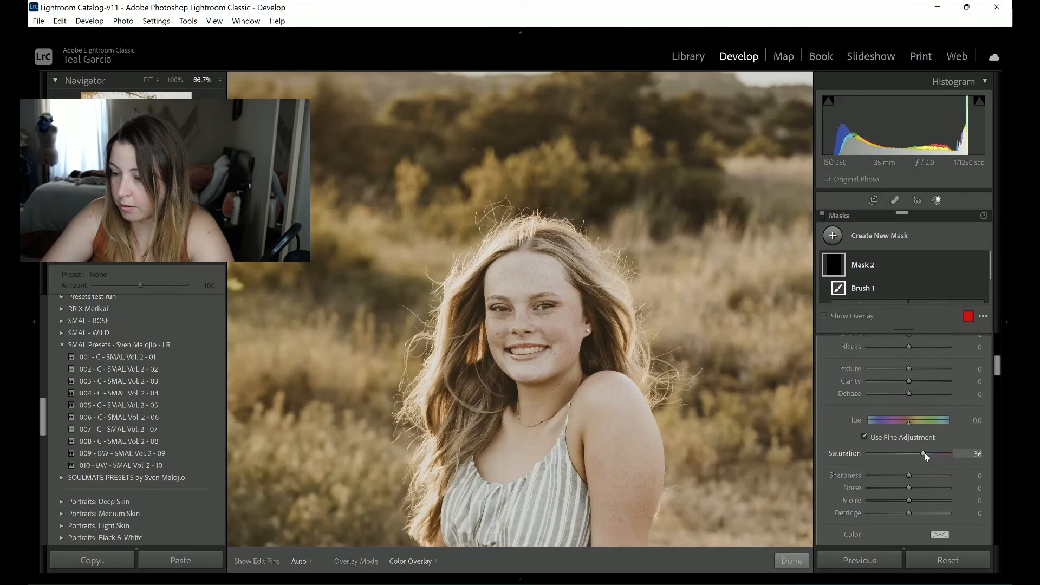
{"action": "key", "text": "ctrl+minus"}
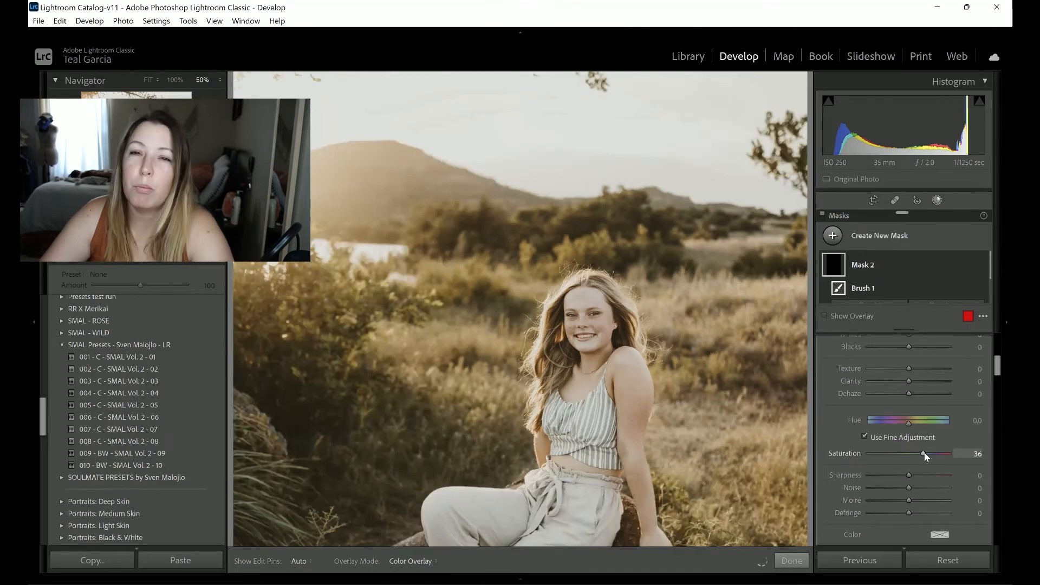
{"action": "key", "text": "ctrl+minus"}
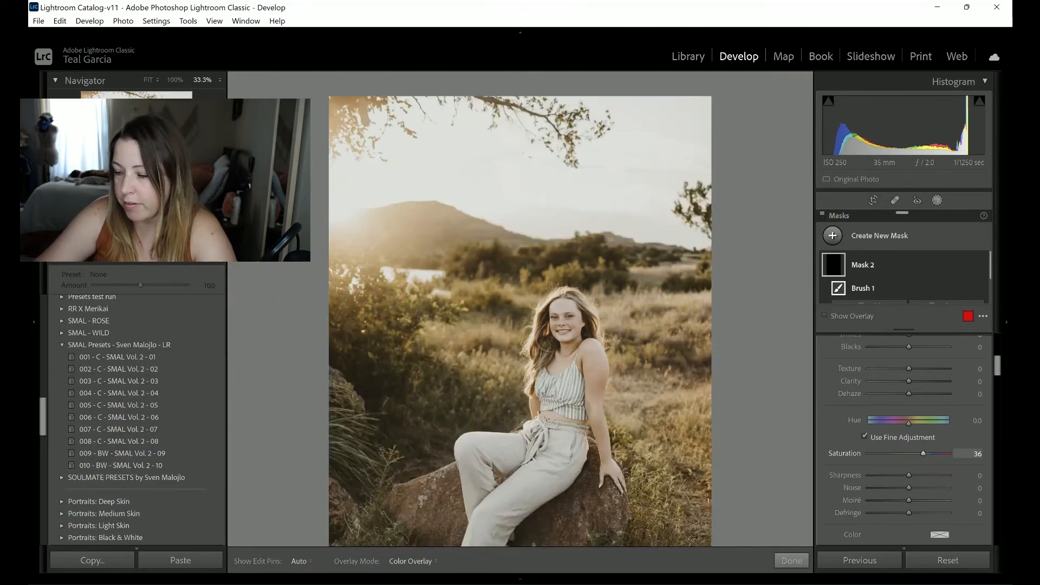
{"action": "left_click", "coordinate": [791, 561]}
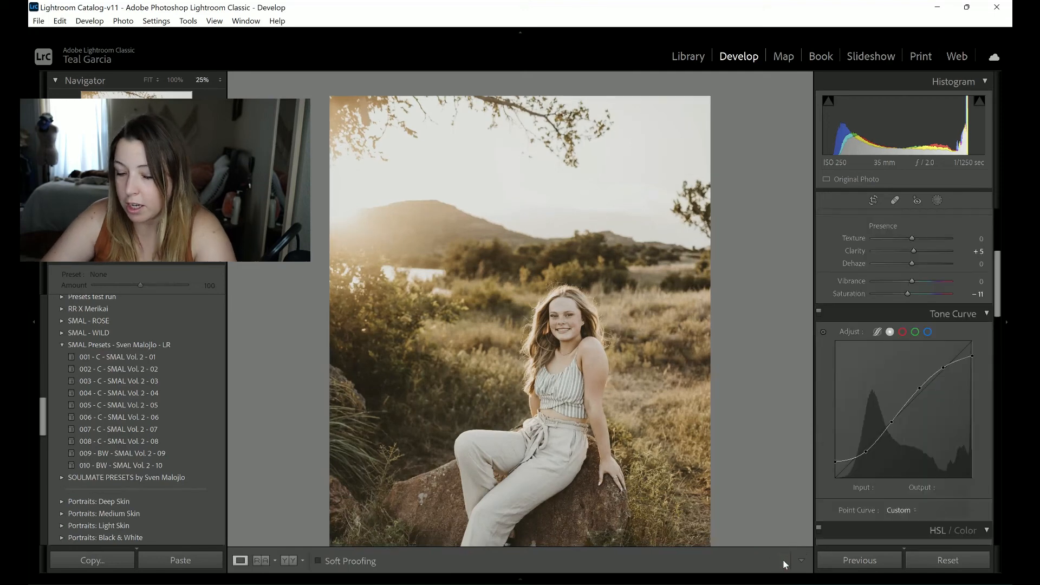
{"action": "key", "text": "ctrl+minus"}
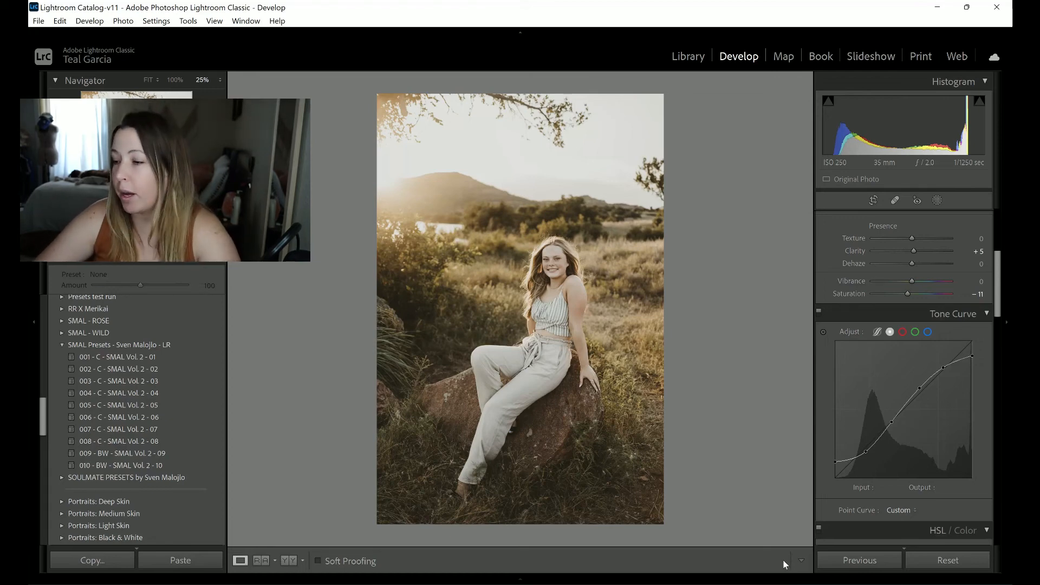
Step: Create a large radial gradient mask centred on the sun glow beside the hill at the photo's edge
{"action": "left_click", "coordinate": [940, 203]}
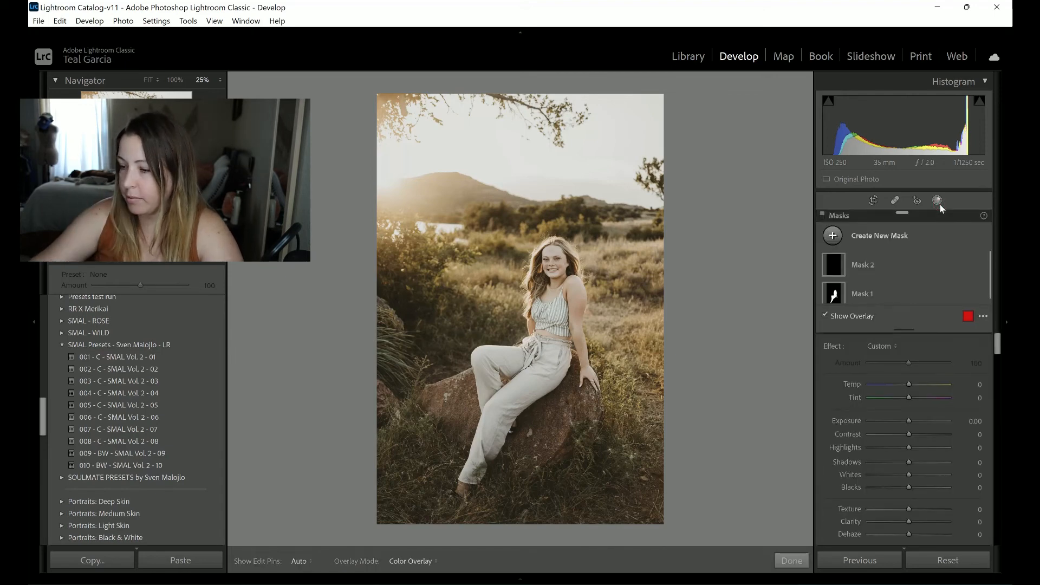
{"action": "left_click", "coordinate": [829, 240]}
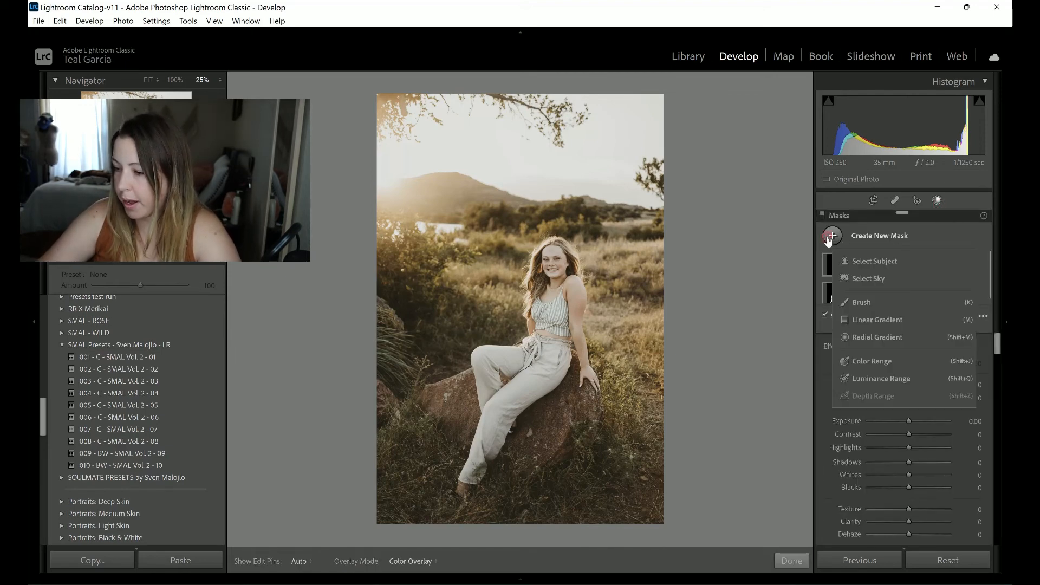
{"action": "left_click", "coordinate": [861, 341]}
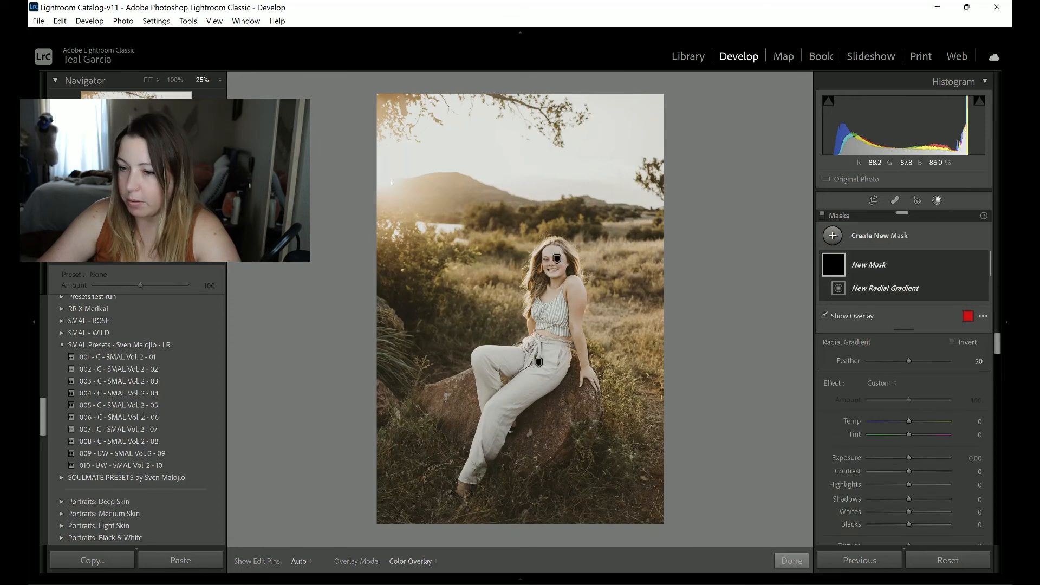
{"action": "left_click_drag", "start_coordinate": [392, 183], "coordinate": [524, 313]}
{"action": "left_click_drag", "start_coordinate": [527, 317], "coordinate": [528, 318]}
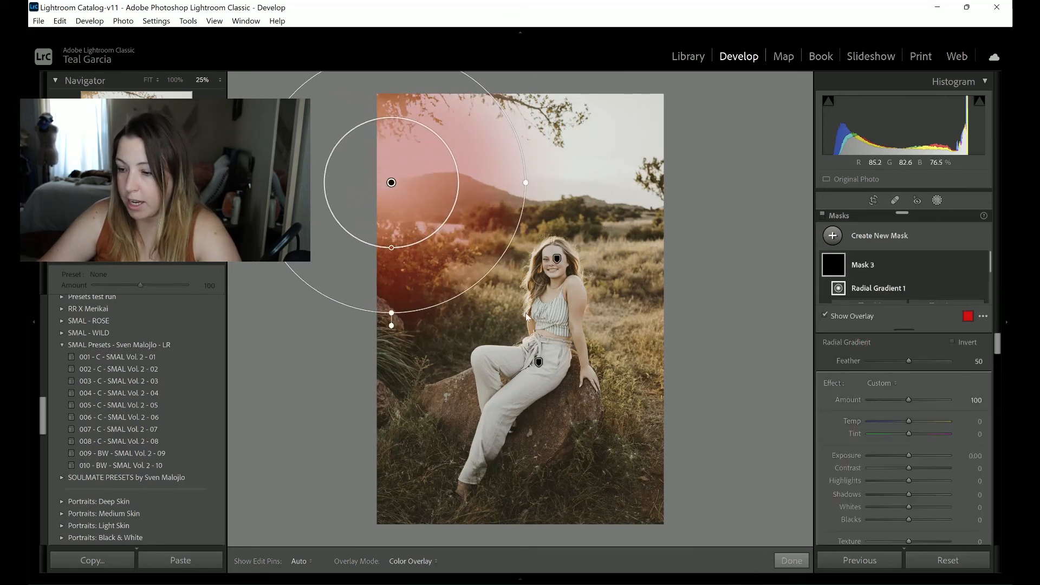
Step: Set the sun glow mask's temperature to 100, tint to -36 and exposure to -0.69
{"action": "key", "text": "o"}
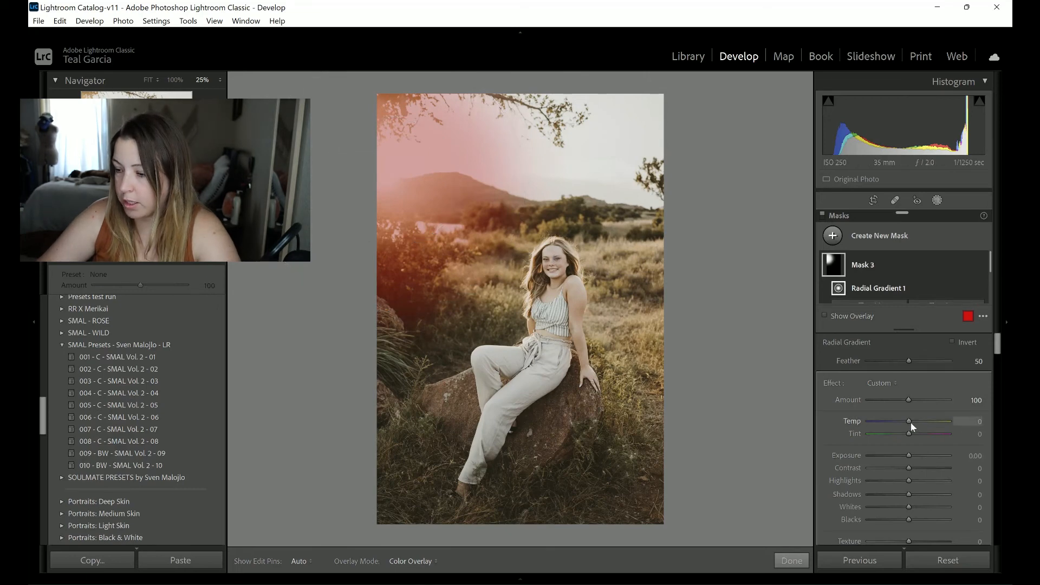
{"action": "left_click_drag", "start_coordinate": [912, 422], "coordinate": [952, 431]}
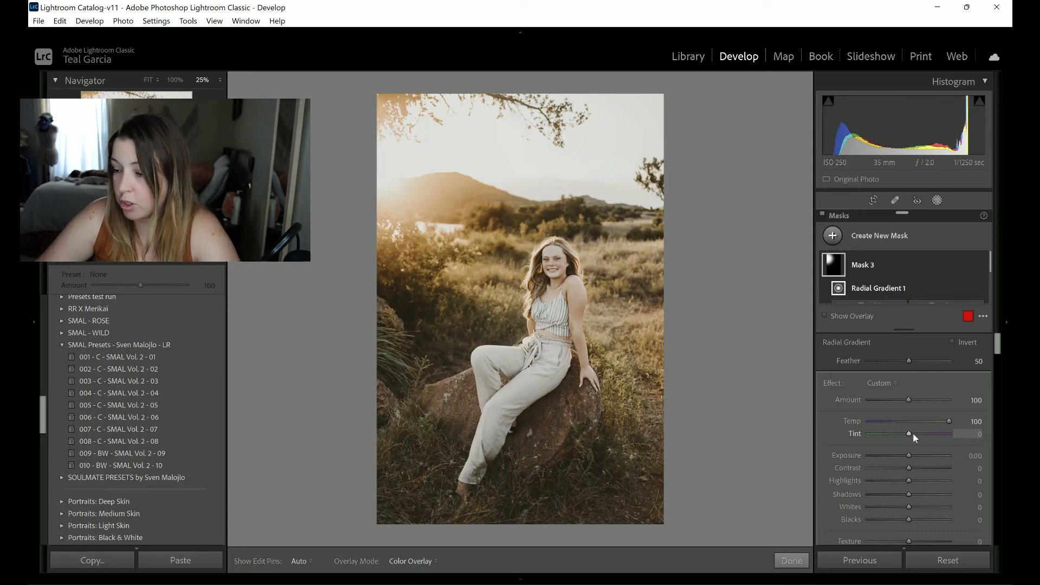
{"action": "mouse_move", "coordinate": [911, 457]}
{"action": "left_mouse_down"}
{"action": "mouse_move", "coordinate": [942, 459]}
{"action": "mouse_move", "coordinate": [906, 464]}
{"action": "left_mouse_up"}
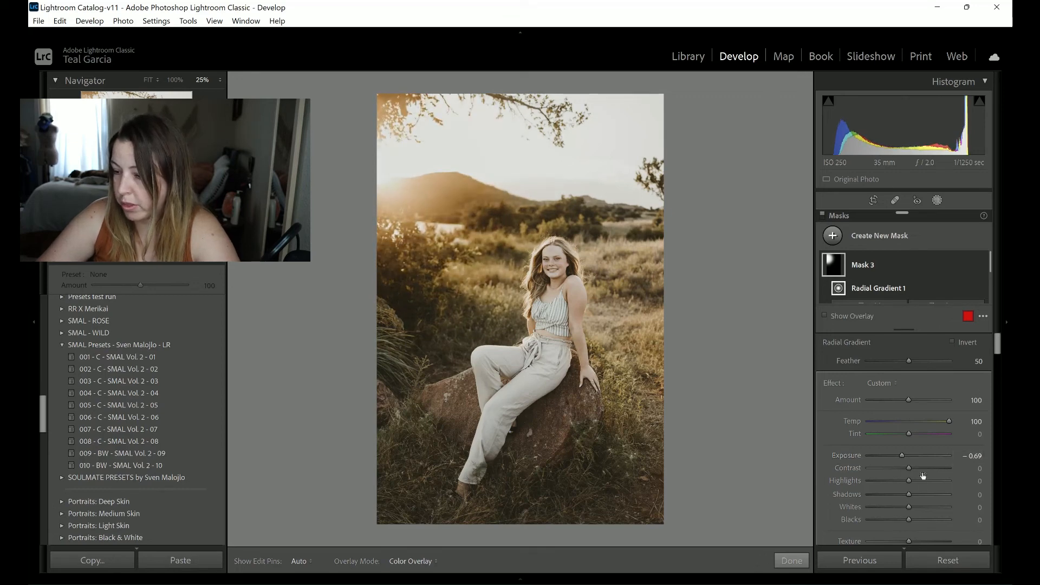
{"action": "mouse_move", "coordinate": [908, 435]}
{"action": "left_mouse_down"}
{"action": "mouse_move", "coordinate": [945, 442]}
{"action": "mouse_move", "coordinate": [942, 433]}
{"action": "mouse_move", "coordinate": [872, 443]}
{"action": "mouse_move", "coordinate": [893, 439]}
{"action": "left_mouse_up"}
Step: Set the sun glow mask's texture to -22 and saturation to 5
{"action": "left_click_drag", "start_coordinate": [1000, 346], "coordinate": [1001, 355]}
{"action": "mouse_move", "coordinate": [909, 462]}
{"action": "left_mouse_down"}
{"action": "mouse_move", "coordinate": [854, 466]}
{"action": "mouse_move", "coordinate": [909, 462]}
{"action": "mouse_move", "coordinate": [875, 457]}
{"action": "mouse_move", "coordinate": [899, 458]}
{"action": "left_mouse_up"}
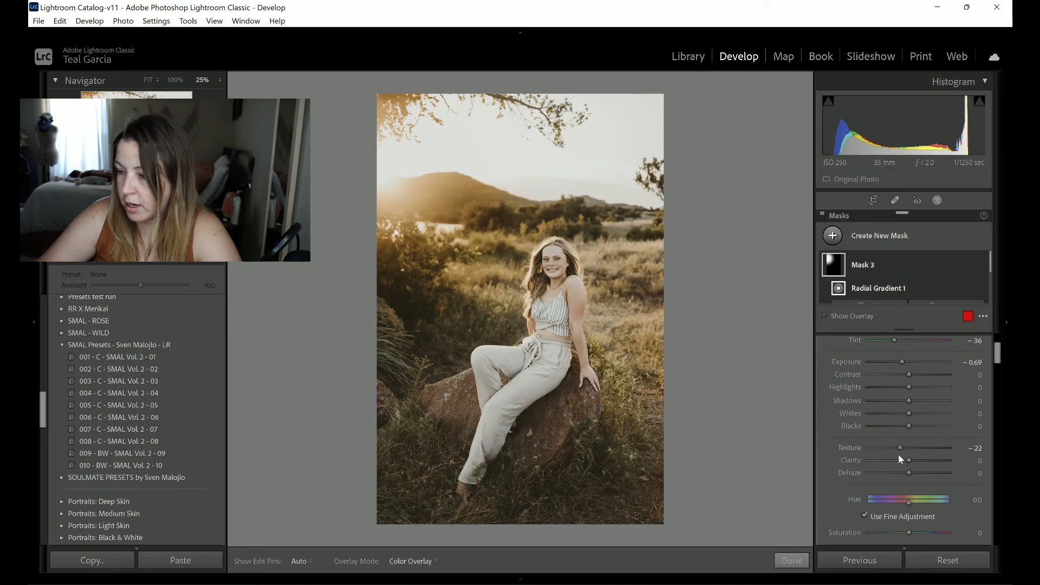
{"action": "left_click_drag", "start_coordinate": [999, 350], "coordinate": [1000, 367]}
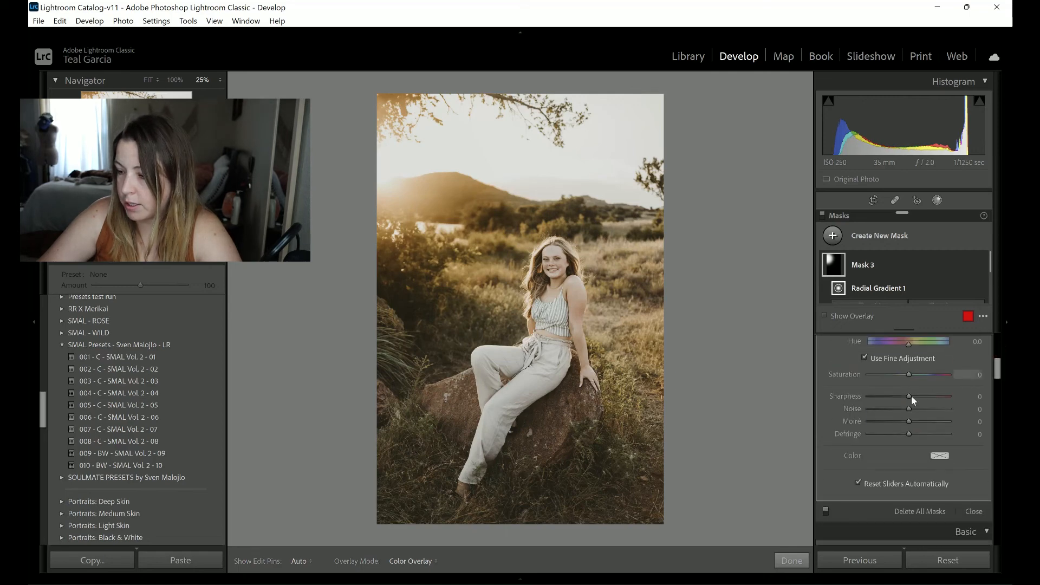
{"action": "mouse_move", "coordinate": [909, 375]}
{"action": "left_mouse_down"}
{"action": "mouse_move", "coordinate": [931, 378]}
{"action": "mouse_move", "coordinate": [911, 379]}
{"action": "left_mouse_up"}
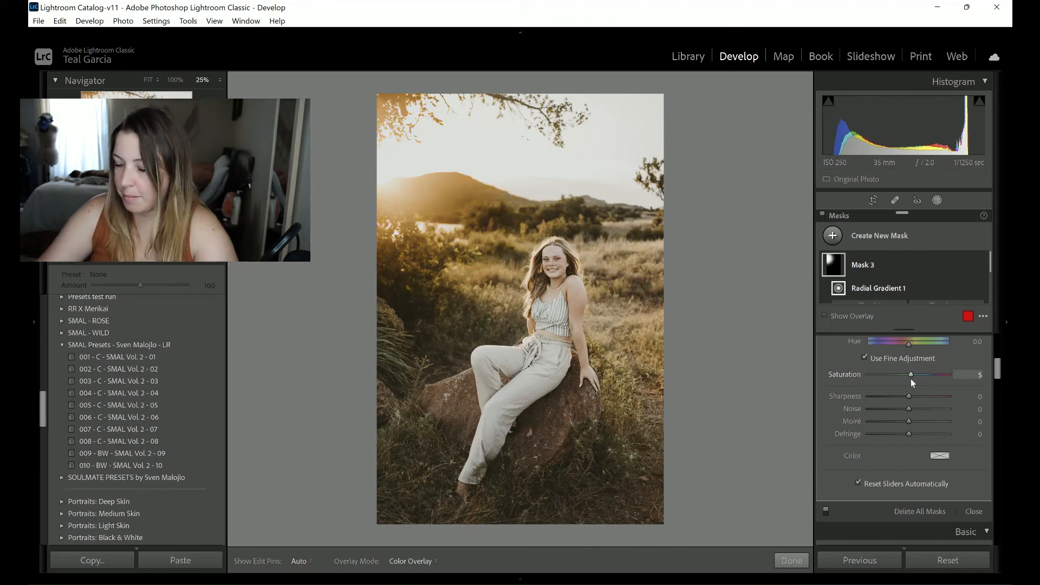
{"action": "key", "text": "ctrl+minus"}
{"action": "key", "text": "ctrl+equal"}
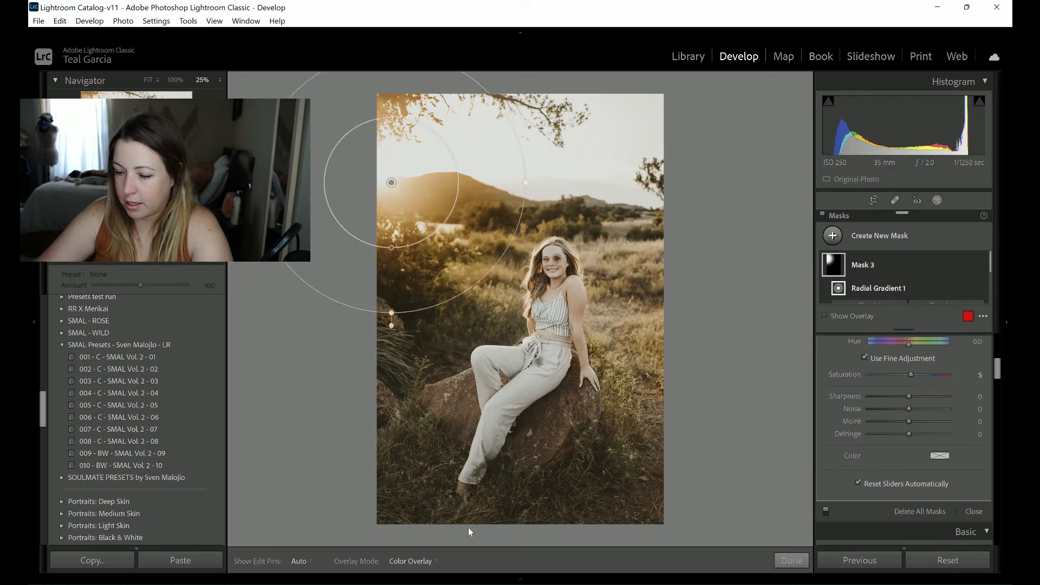
Step: Finish masking and compare the whole outdoor portrait before and after editing, side by side
{"action": "left_click", "coordinate": [792, 561]}
{"action": "left_click", "coordinate": [288, 561]}
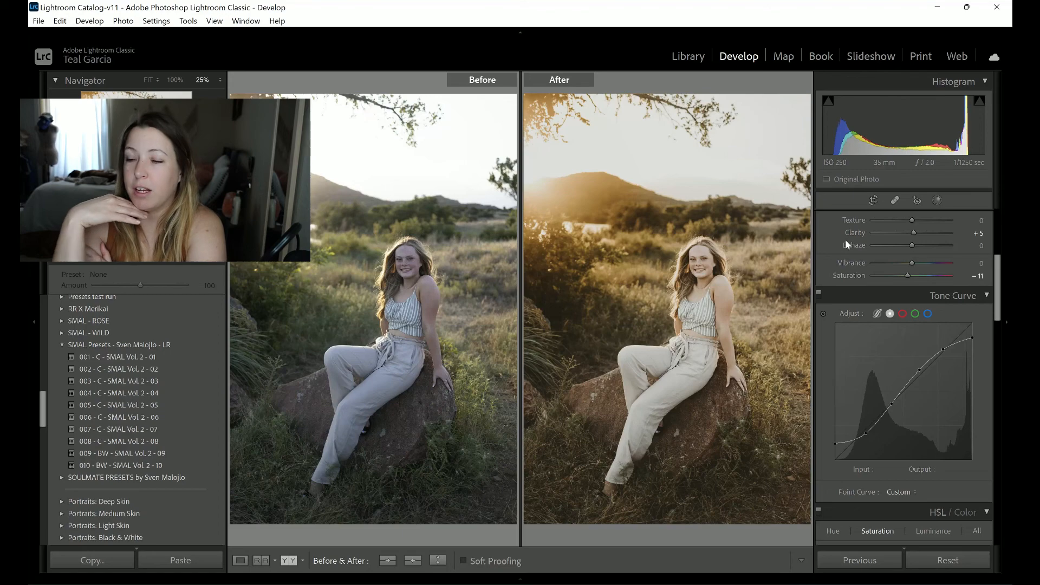
{"action": "left_click", "coordinate": [1007, 319]}
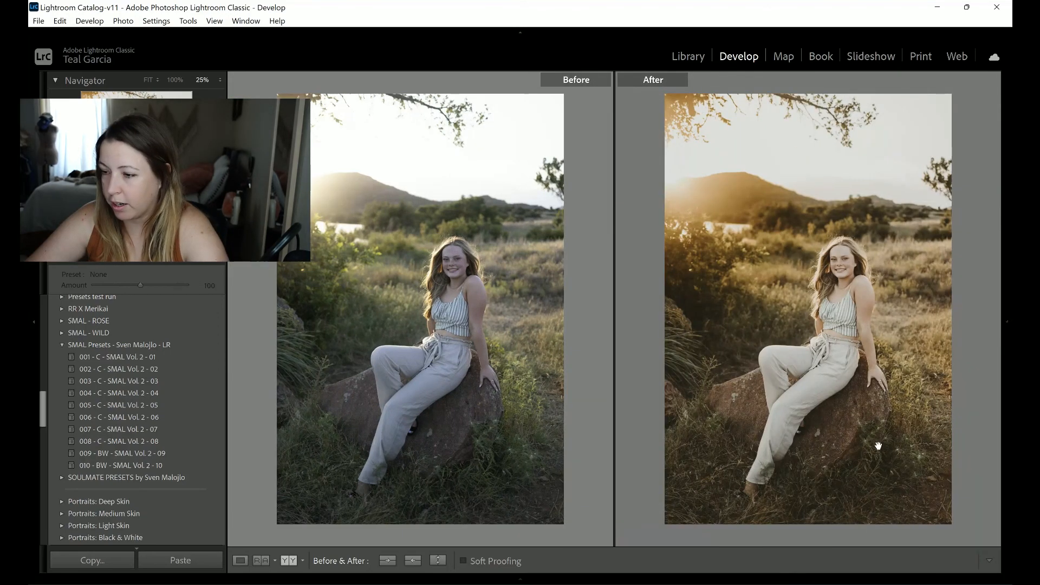
{"action": "mouse_move", "coordinate": [1011, 470]}
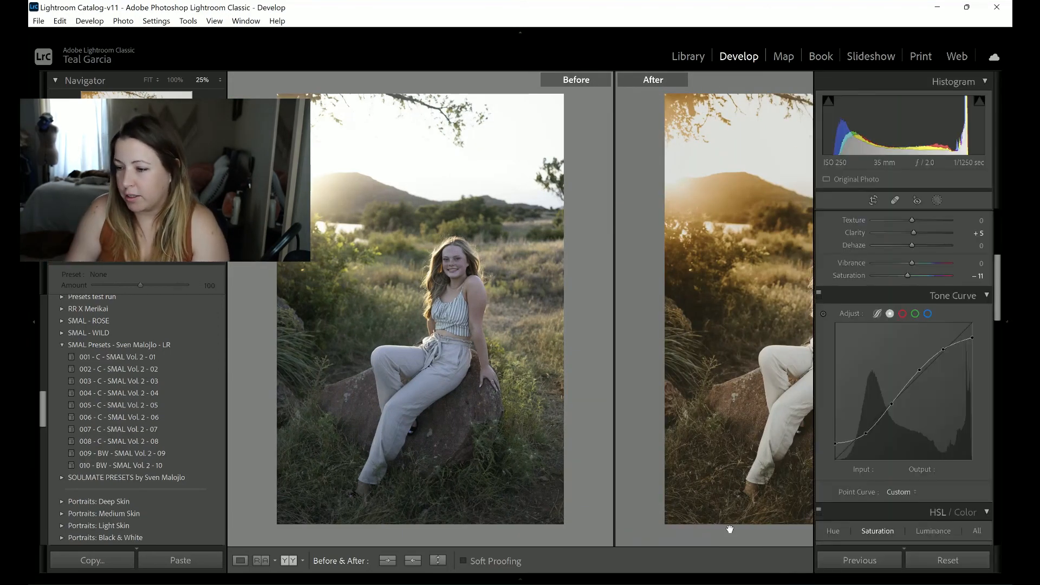